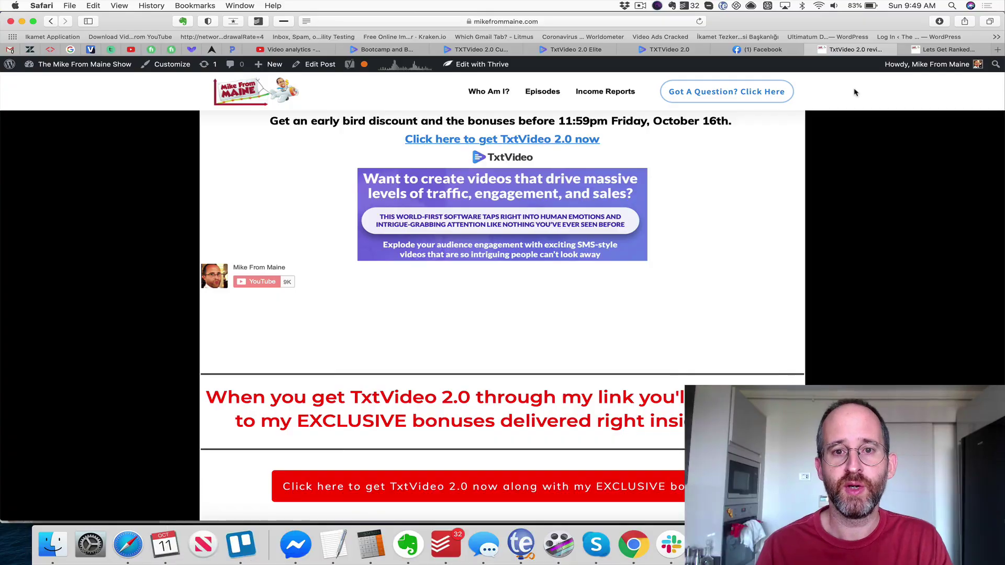
- Scroll the review post past Bonuses #1 and #2 to Special Bonus #3, Affiliate Income Secrets
scroll(855, 92, "down", 3)
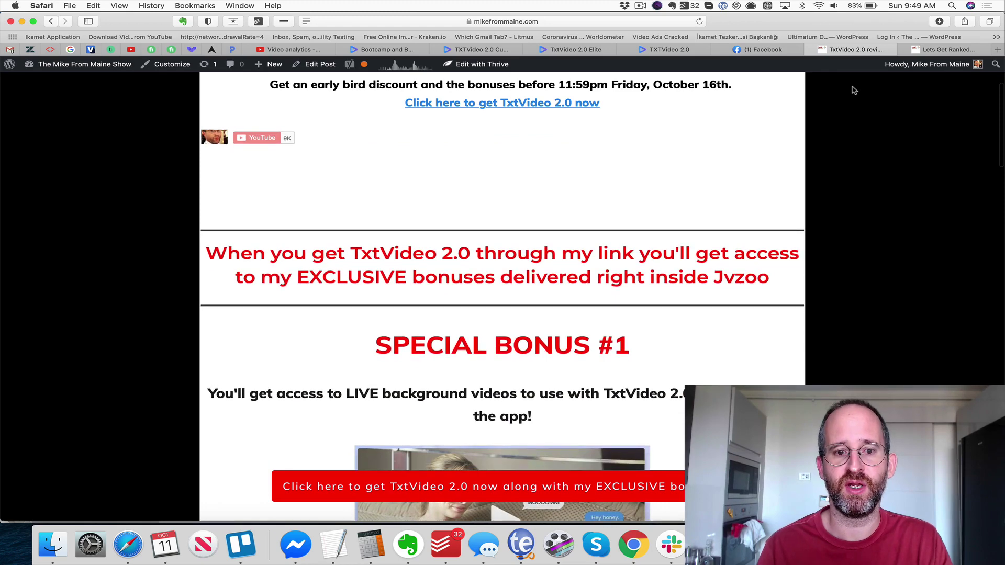
scroll(855, 92, "down", 3)
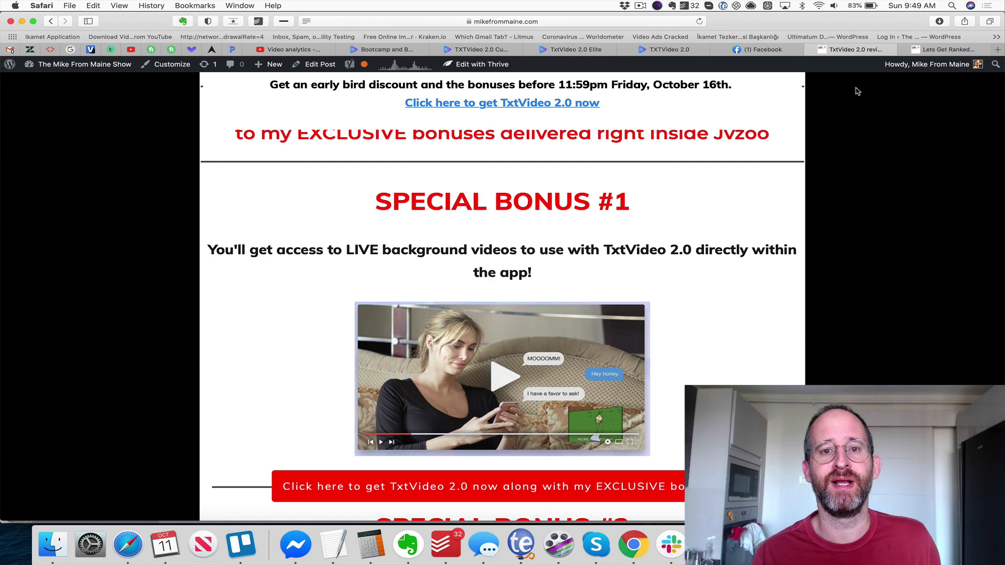
scroll(857, 92, "down", 1)
scroll(857, 92, "down", 2)
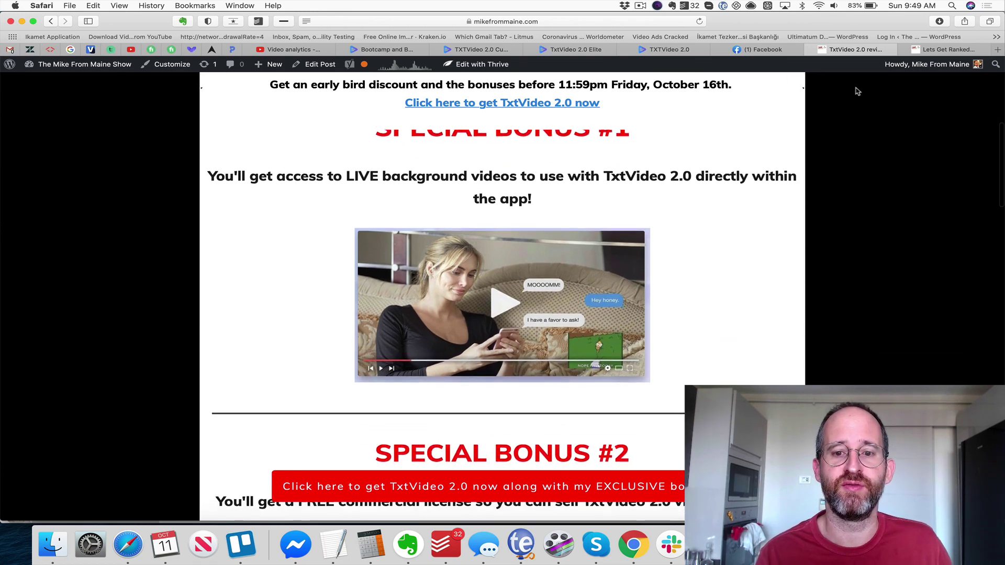
scroll(858, 92, "down", 1)
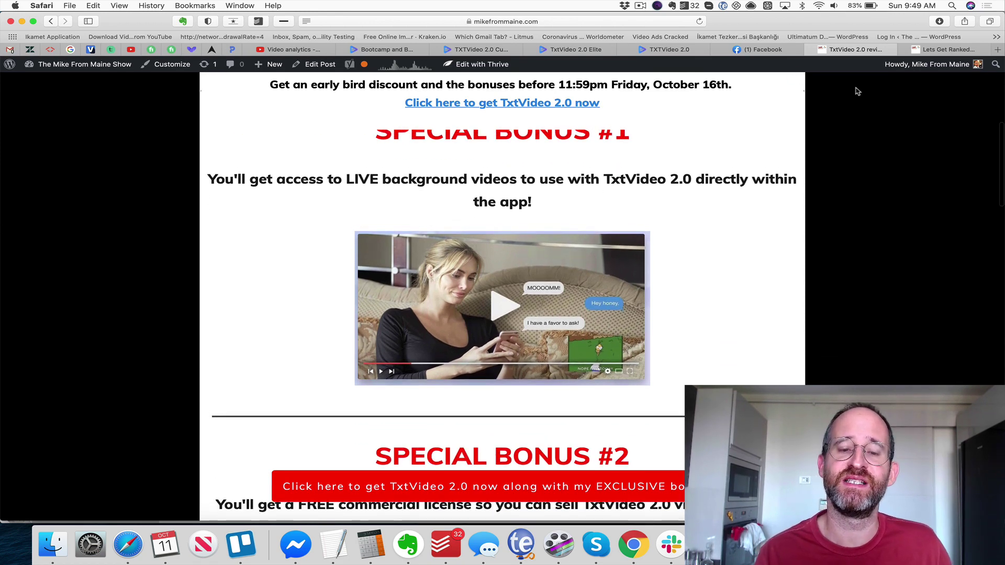
scroll(858, 92, "up", 1)
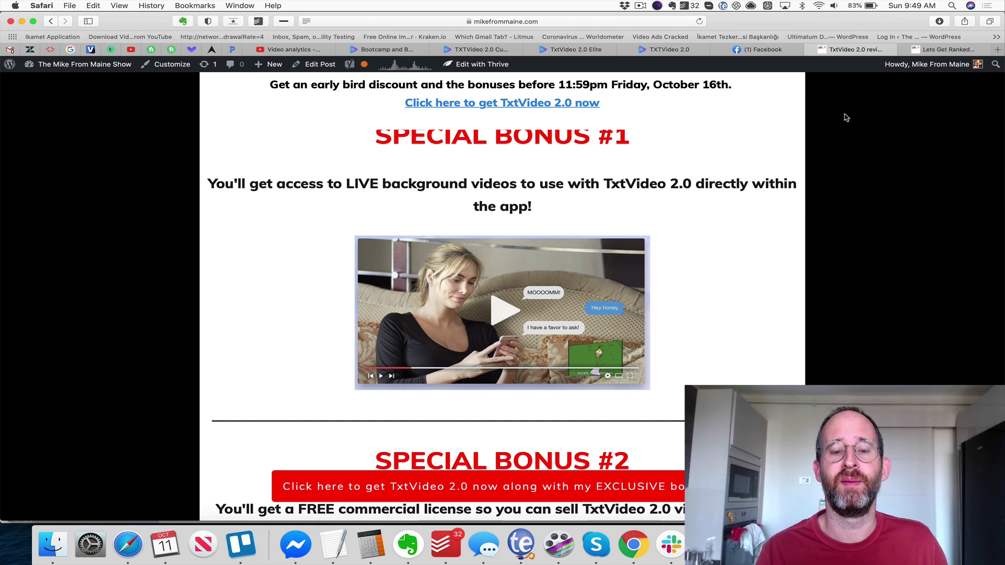
scroll(846, 117, "down", 7)
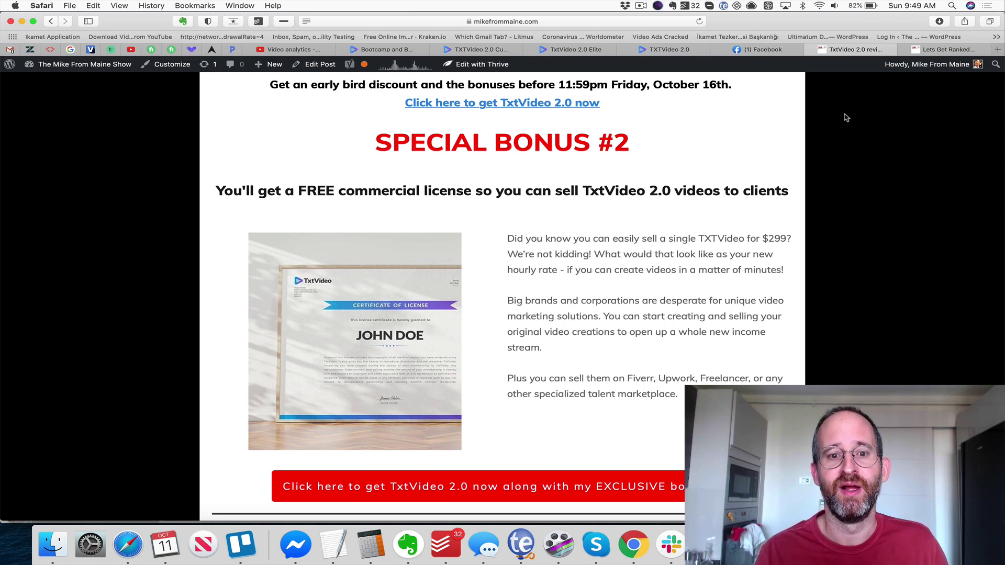
scroll(846, 118, "down", 10)
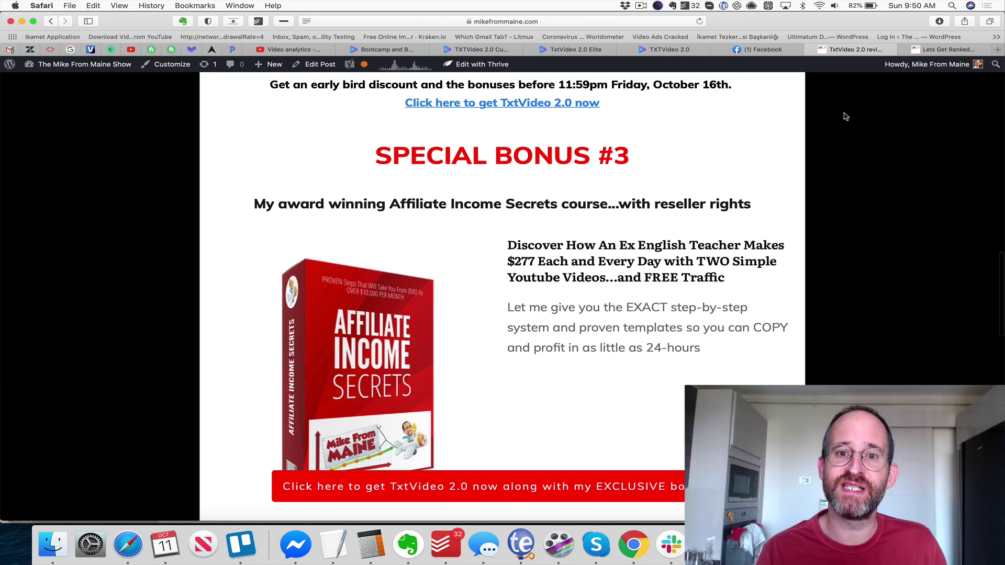
- Scroll the review post past Special Bonus #4
scroll(844, 116, "down", 1)
scroll(844, 116, "down", 5)
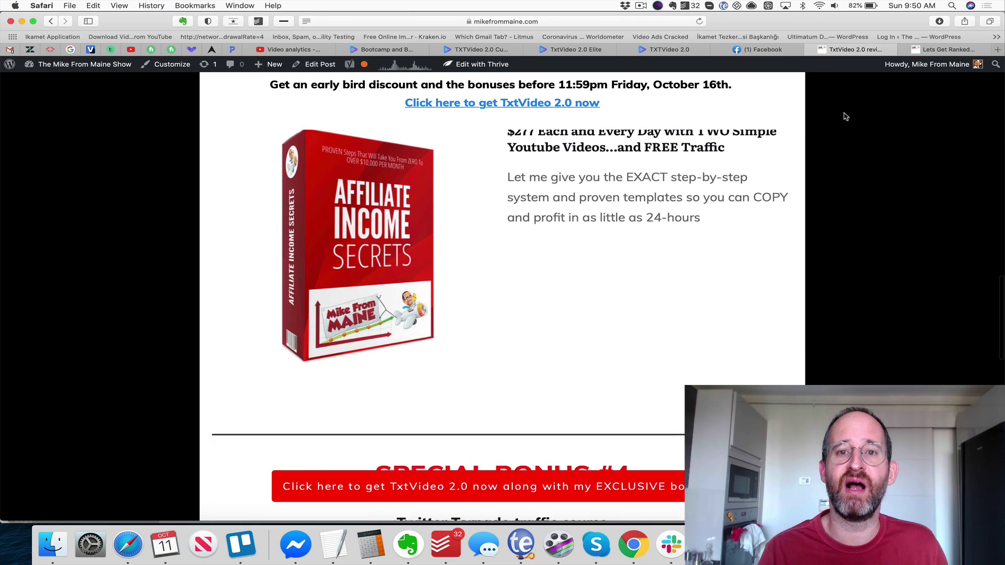
scroll(846, 116, "down", 8)
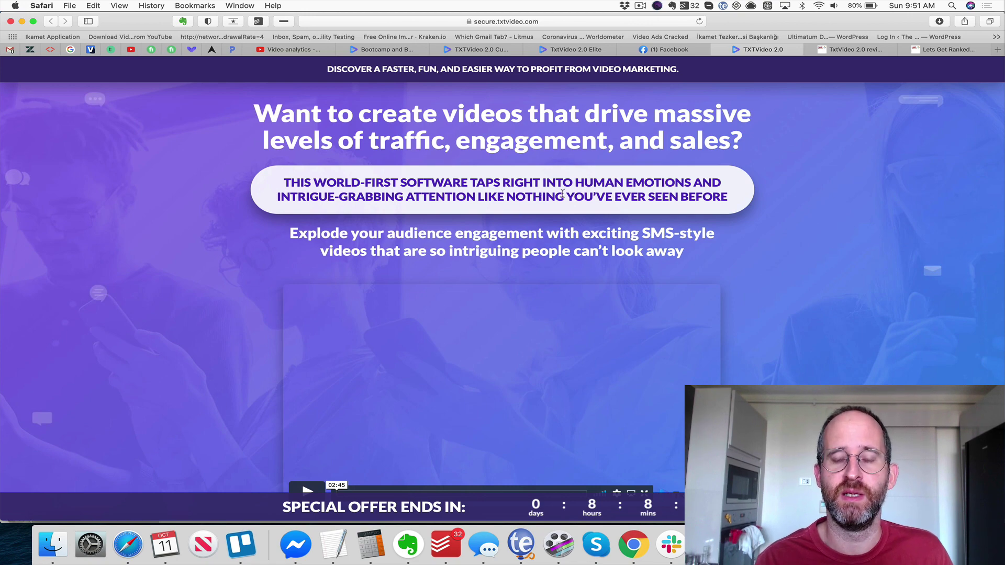
- Switch to the Facebook tab showing the TXT Stories video 'CAUGHT SKIPPING CLASS'
scroll(582, 204, "down", 15)
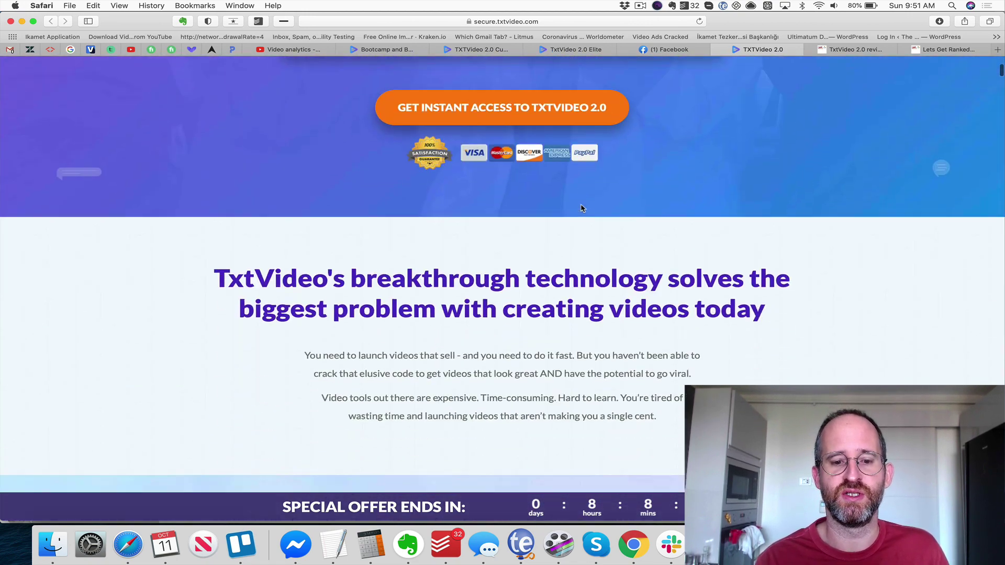
scroll(582, 209, "up", 15)
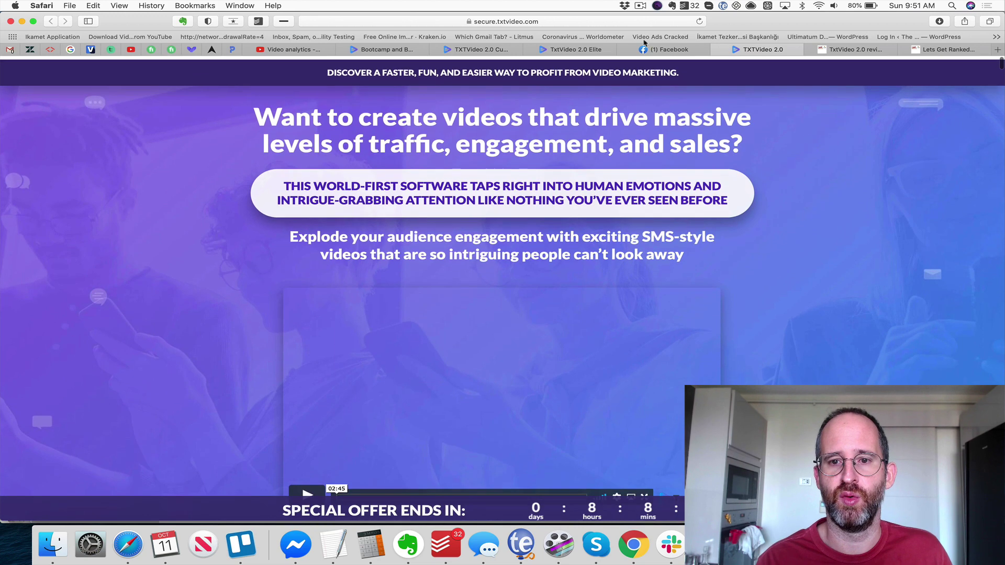
left_click(669, 50)
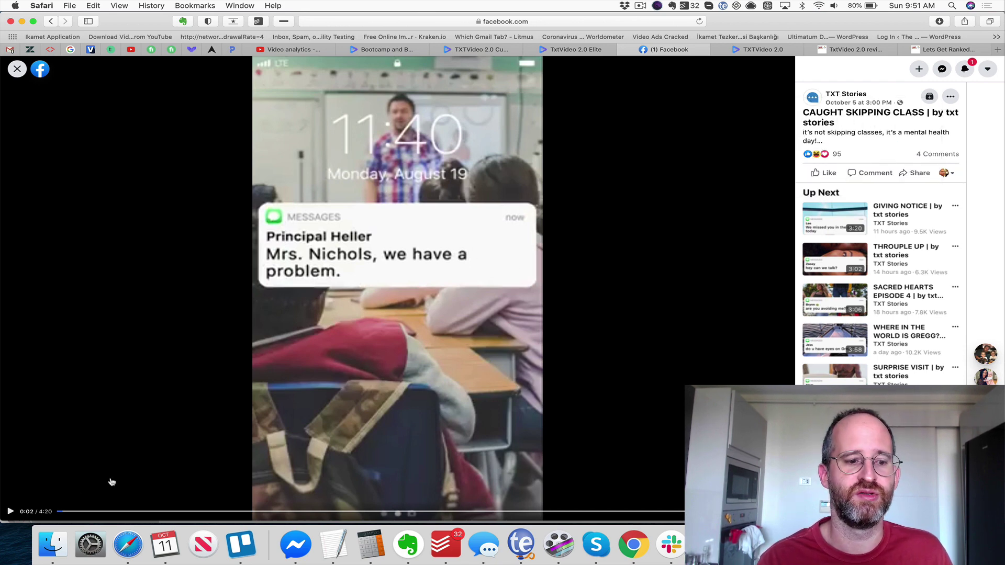
- Play the TXT Stories video with the volume raised and pause it at 0:21
left_click(10, 511)
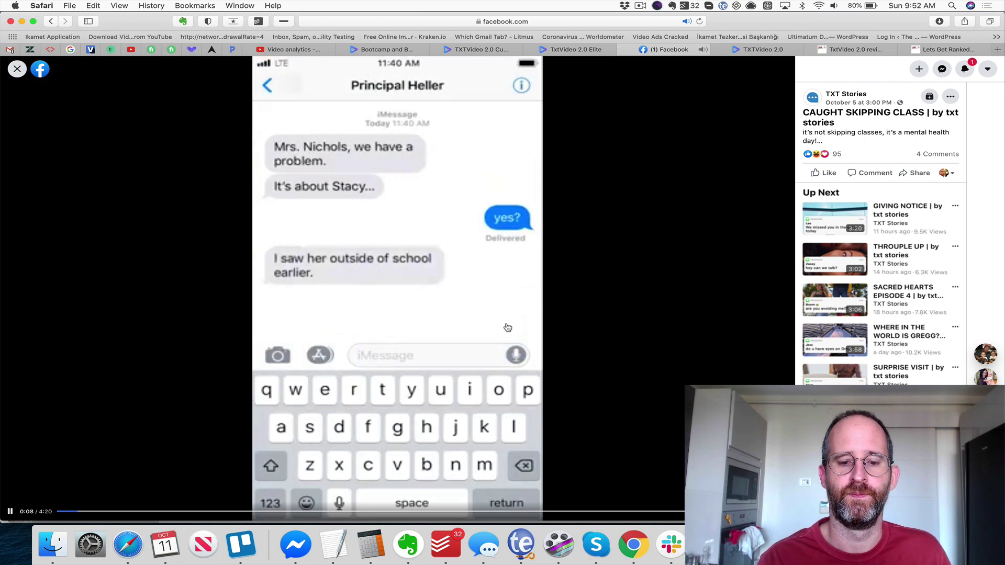
key("XF86AudioRaiseVolume")
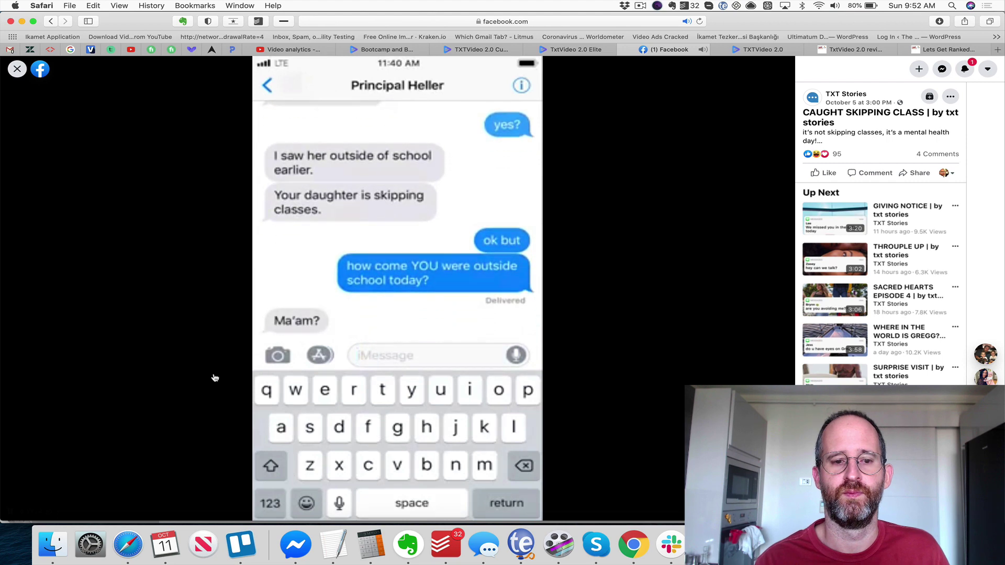
left_click(9, 513)
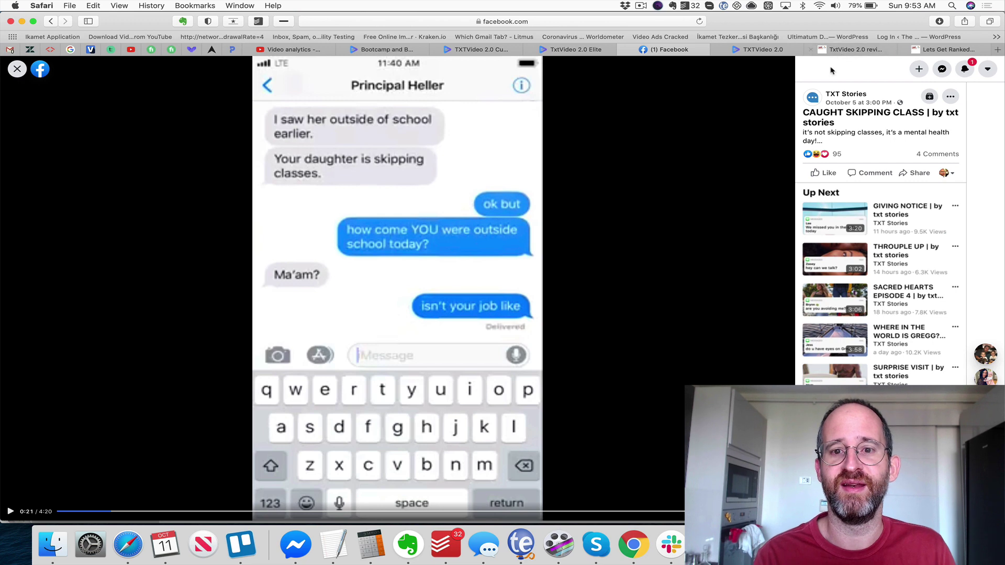
- Return to the TxtVideo 2.0 sales page and scroll down to its Facebook testimonials
left_click(773, 49)
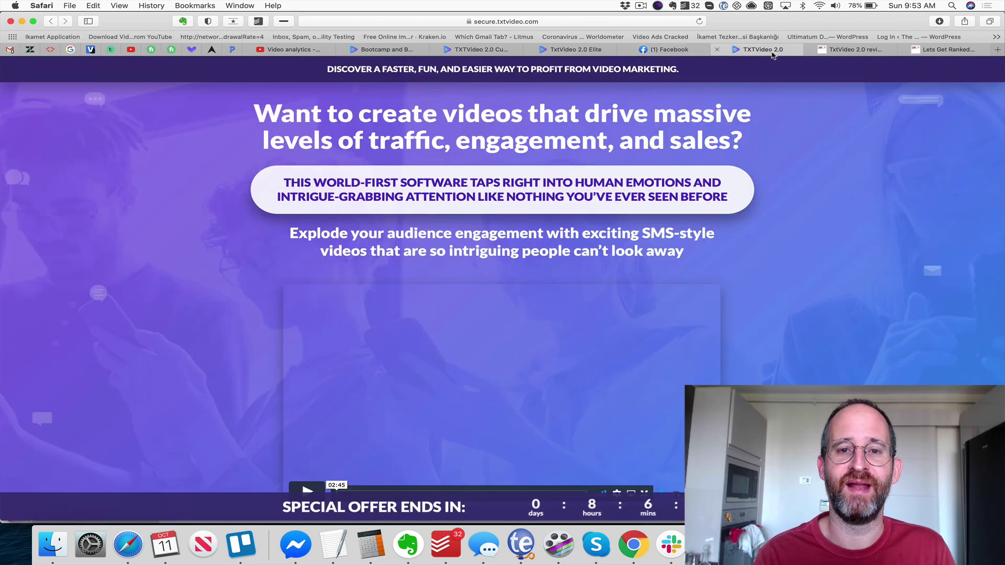
scroll(704, 120, "down", 10)
scroll(704, 122, "down", 8)
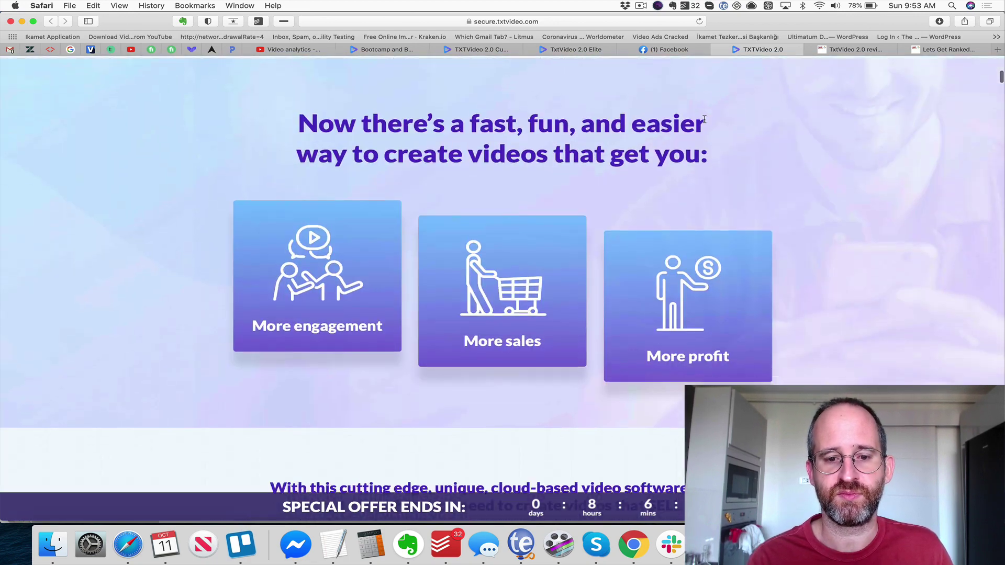
scroll(704, 120, "up", 2)
scroll(704, 120, "down", 3)
scroll(704, 119, "down", 8)
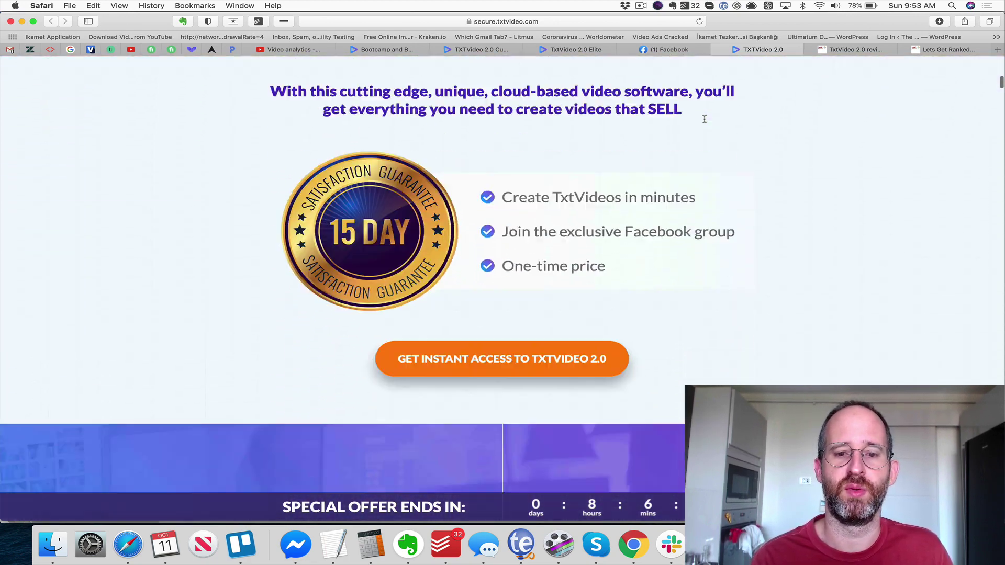
scroll(702, 120, "up", 4)
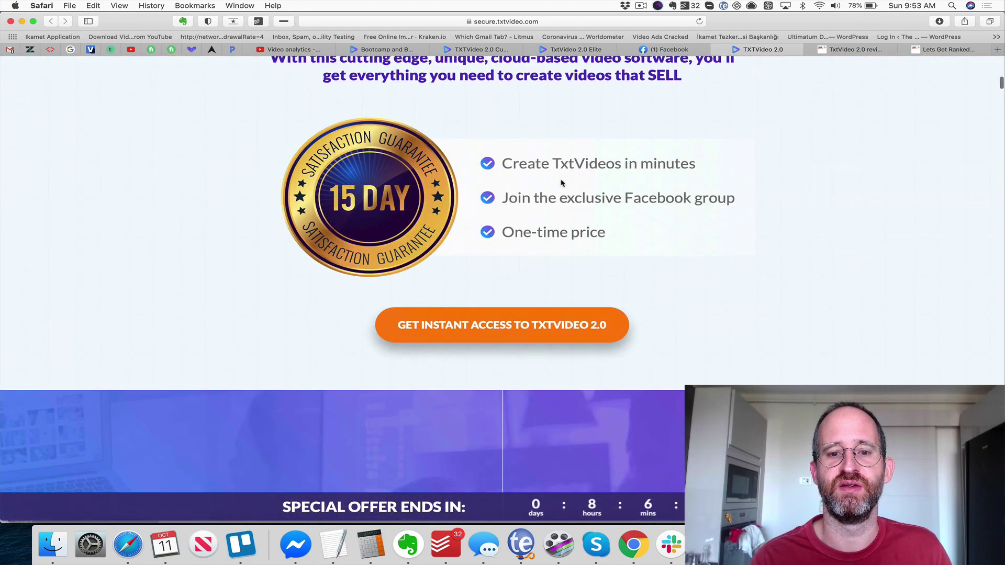
scroll(584, 201, "down", 12)
scroll(585, 202, "down", 10)
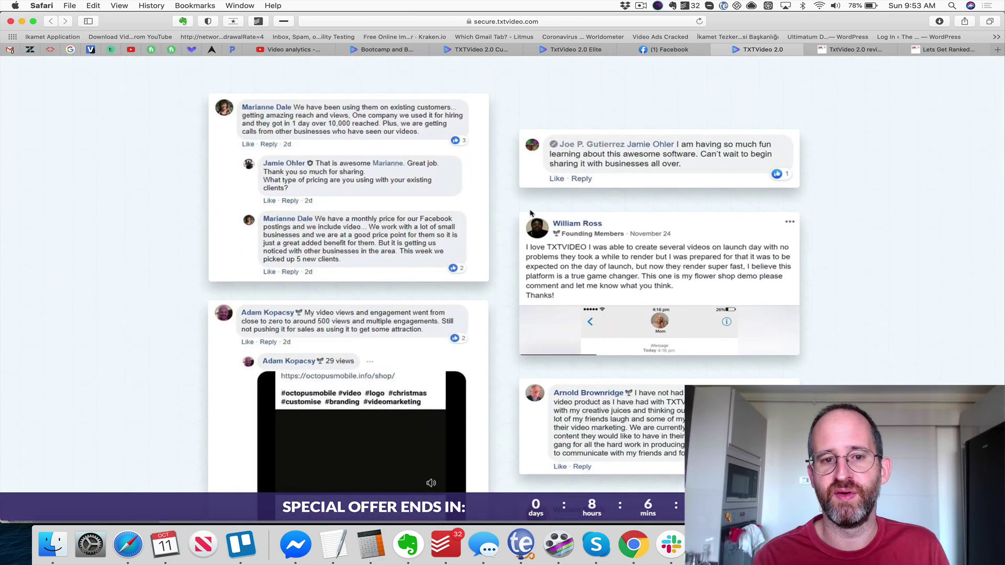
scroll(459, 222, "down", 1)
scroll(459, 221, "down", 10)
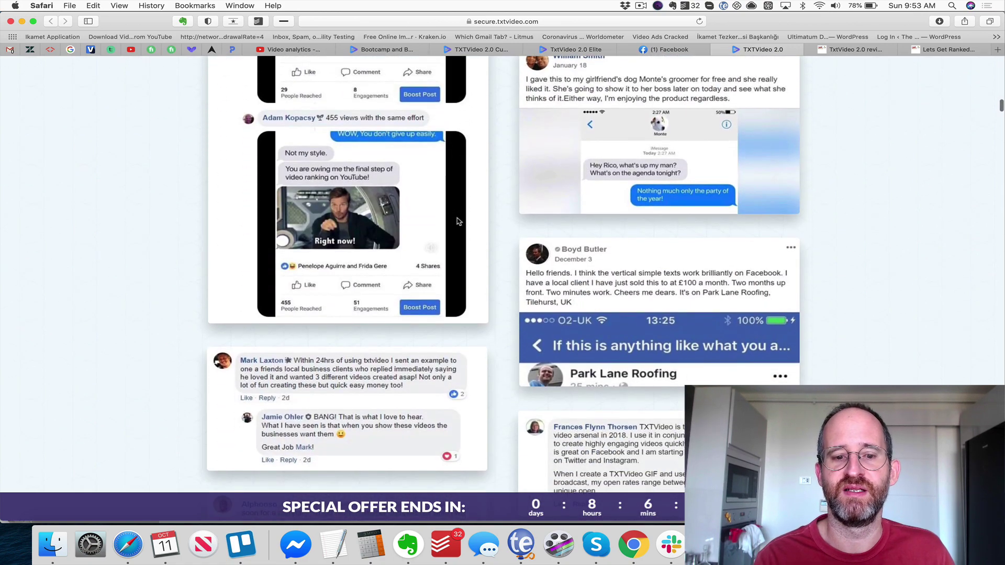
scroll(459, 221, "down", 3)
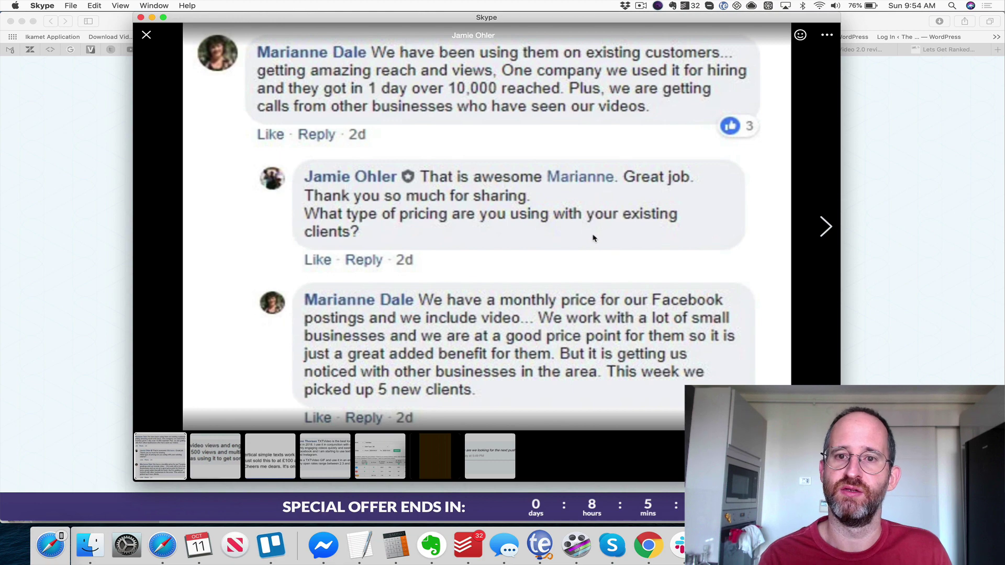
- Browse the testimonial screenshots, including the roofing-client one, through to the product stats
left_click(825, 226)
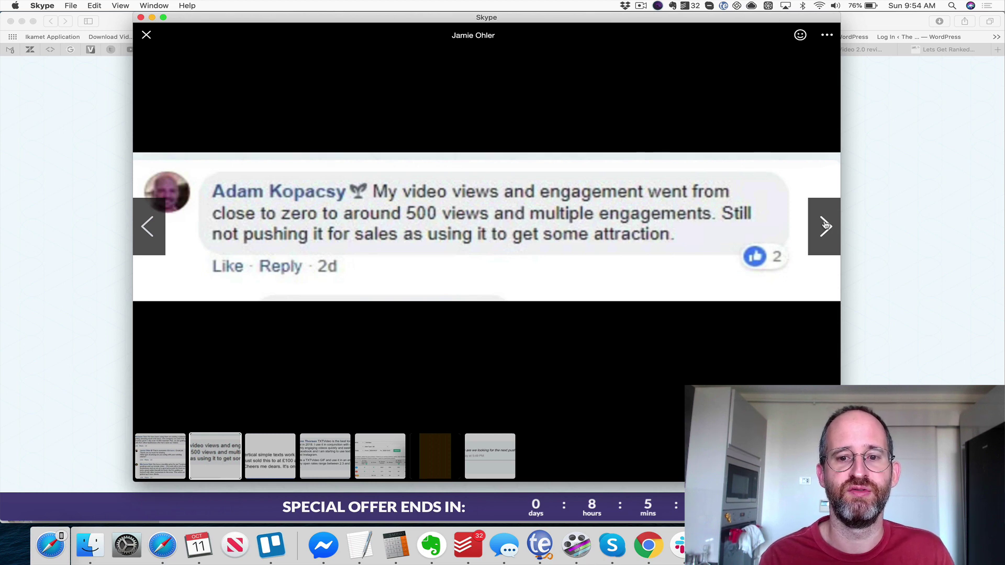
left_click(825, 226)
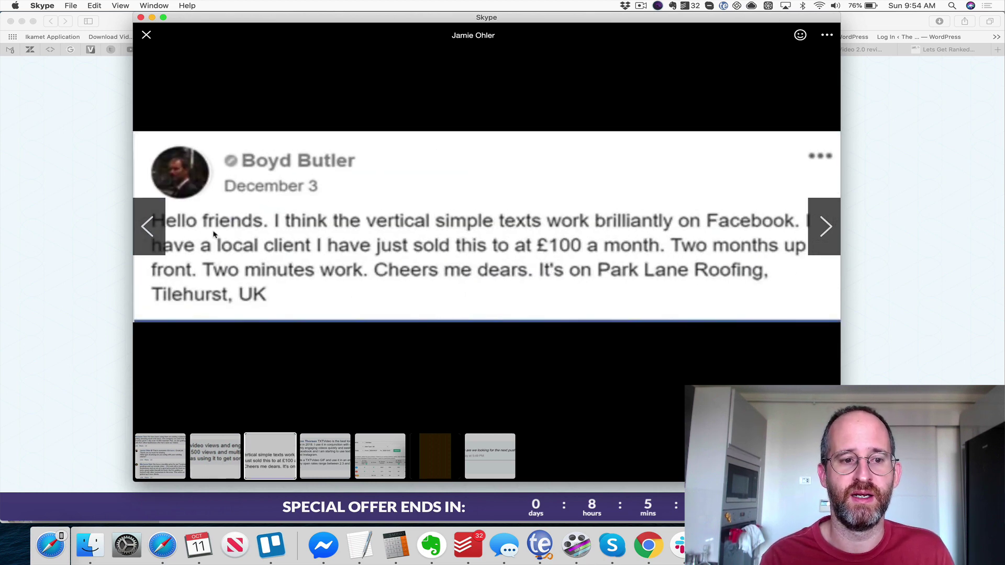
left_click(149, 230)
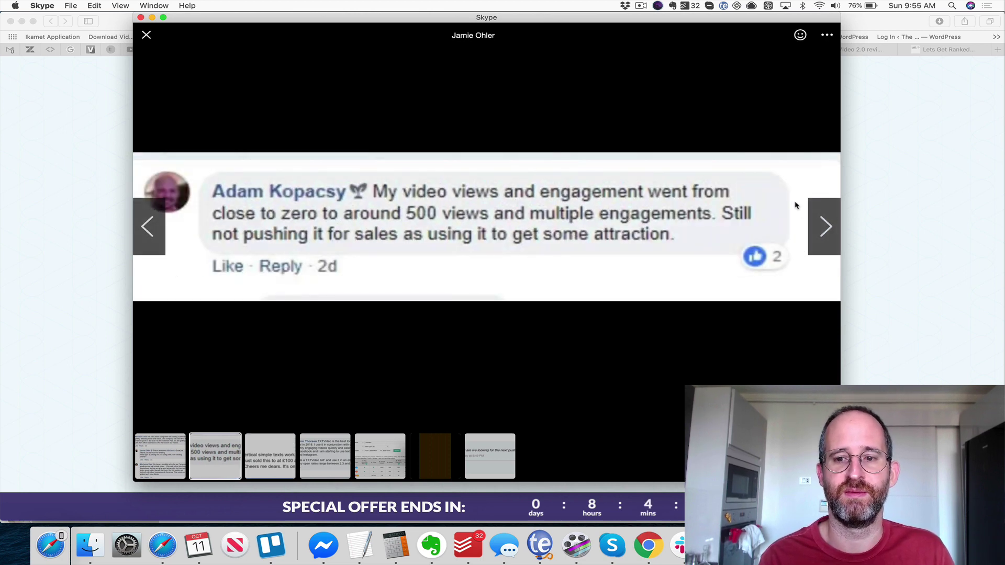
left_click(819, 239)
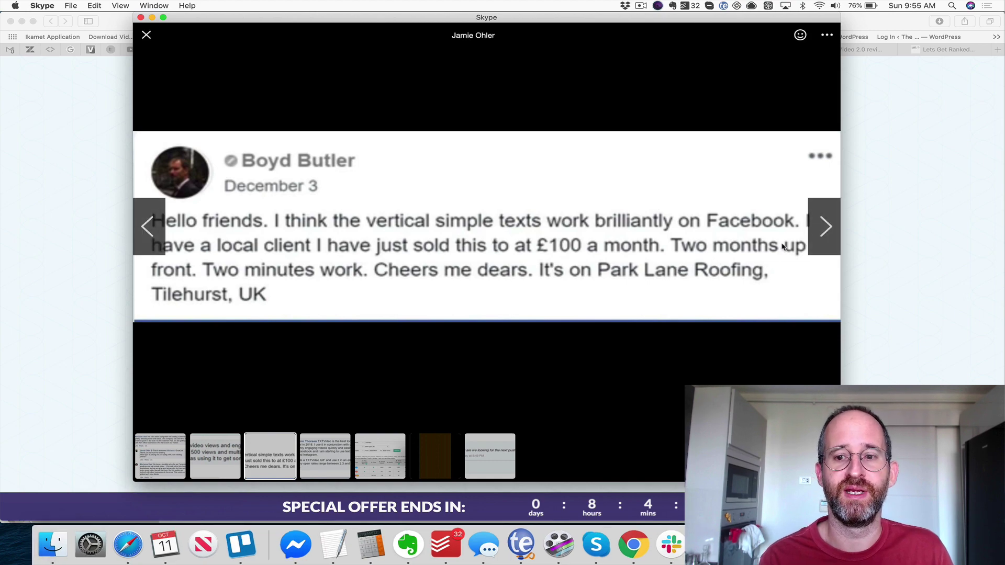
left_click(825, 230)
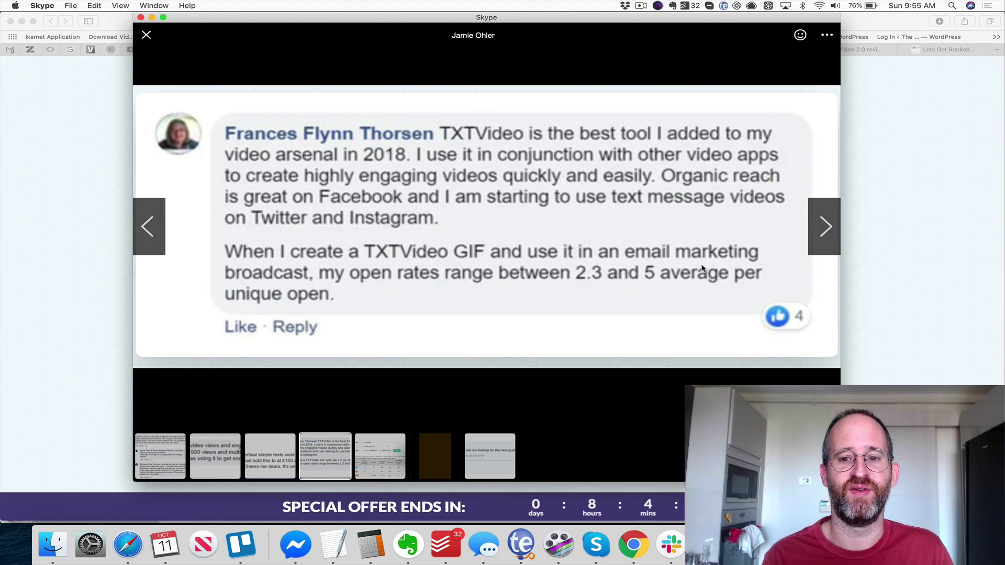
left_click(822, 232)
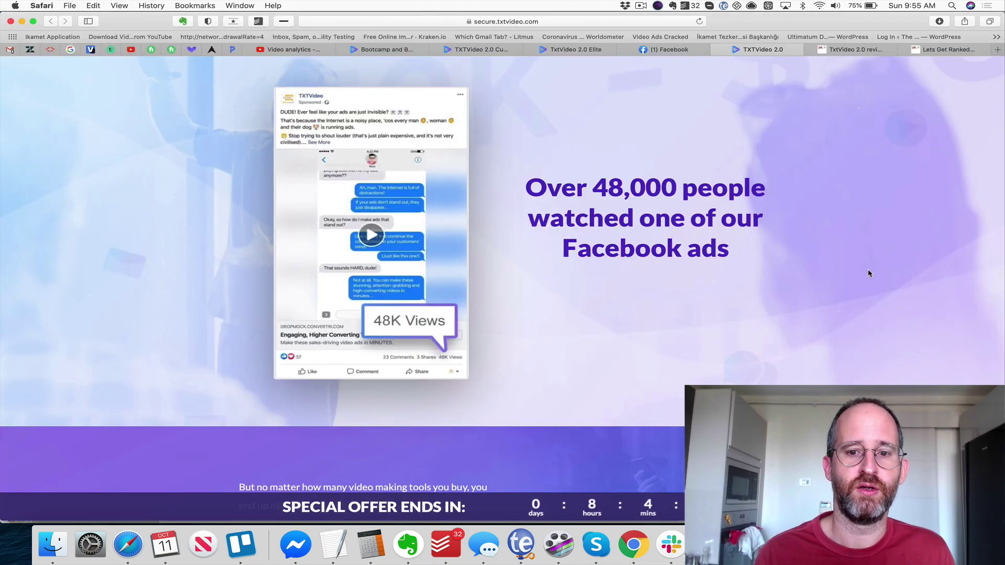
- Scroll the sales page from the 48,000 ad-views section to 'The potential to go viral is HUGE'
scroll(868, 274, "down", 5)
scroll(869, 273, "up", 5)
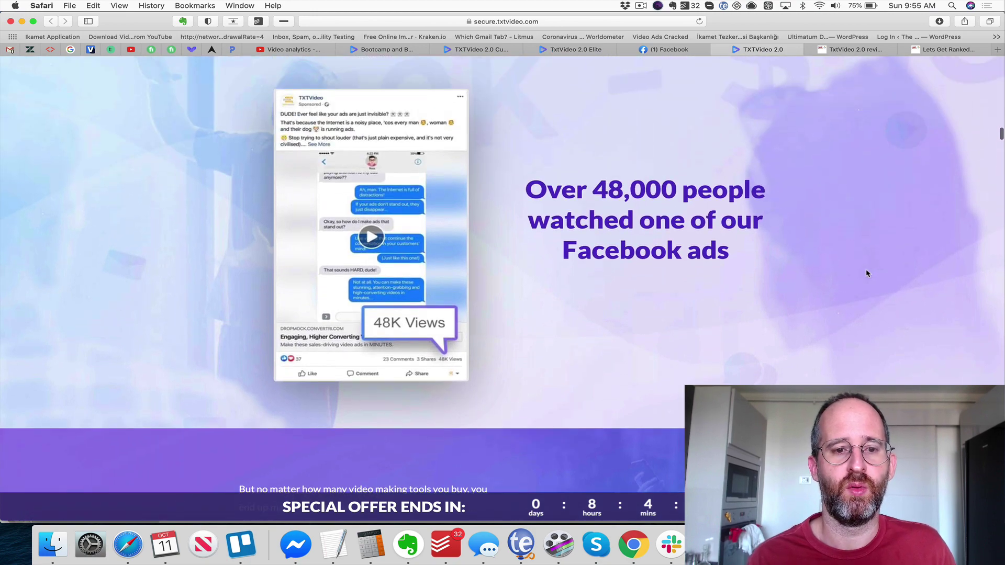
scroll(375, 269, "down", 20)
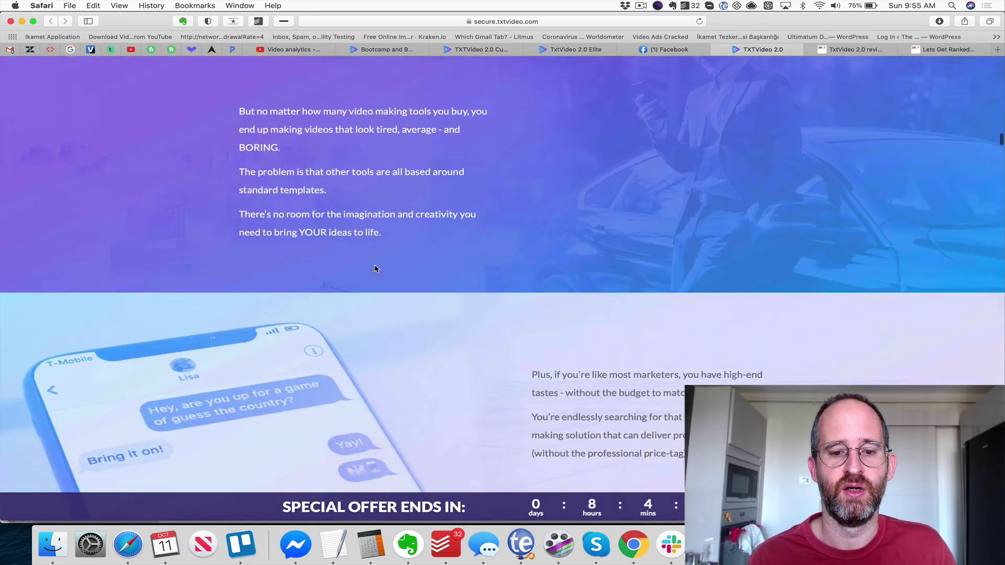
scroll(375, 269, "down", 20)
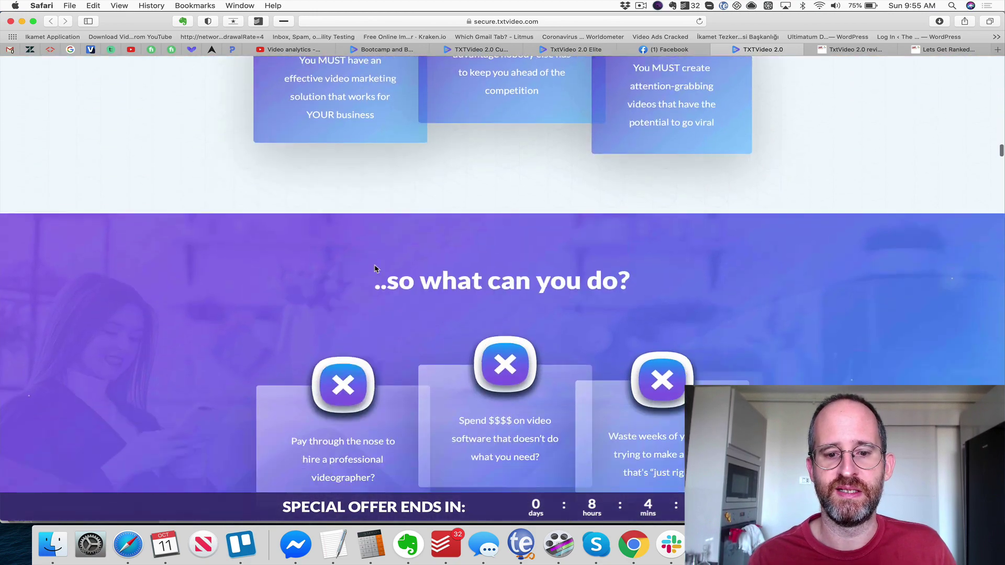
scroll(375, 269, "up", 3)
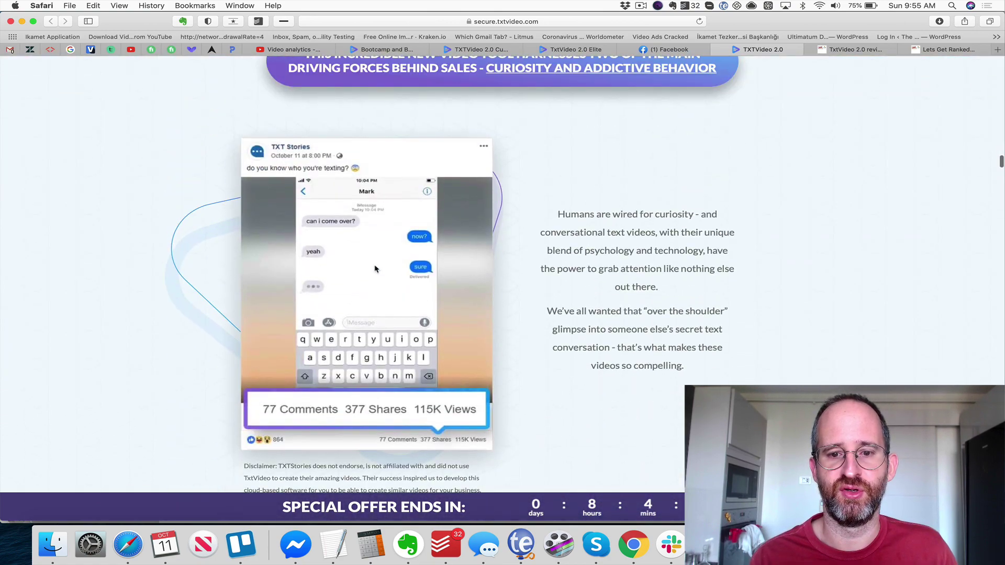
scroll(365, 290, "down", 1)
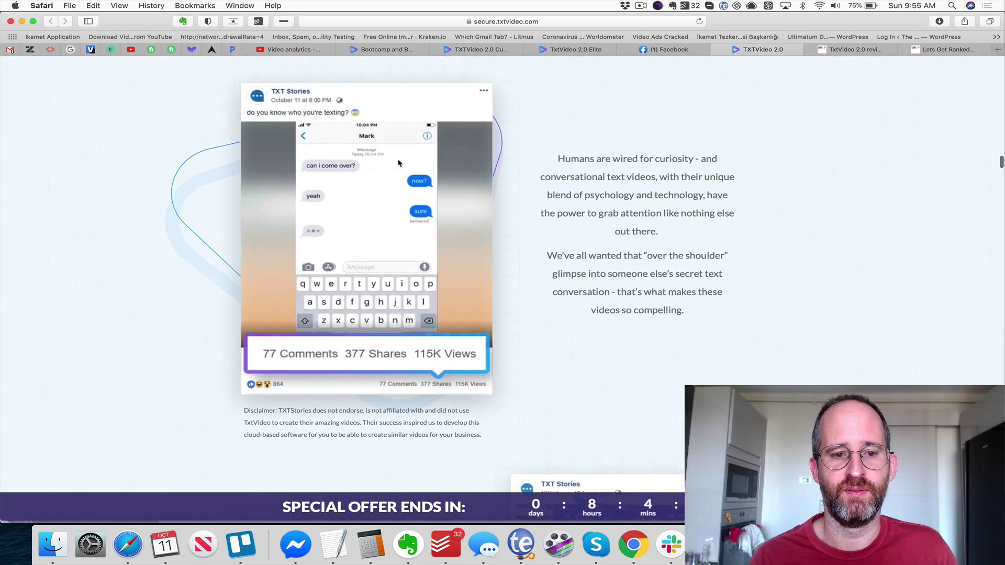
scroll(384, 204, "down", 8)
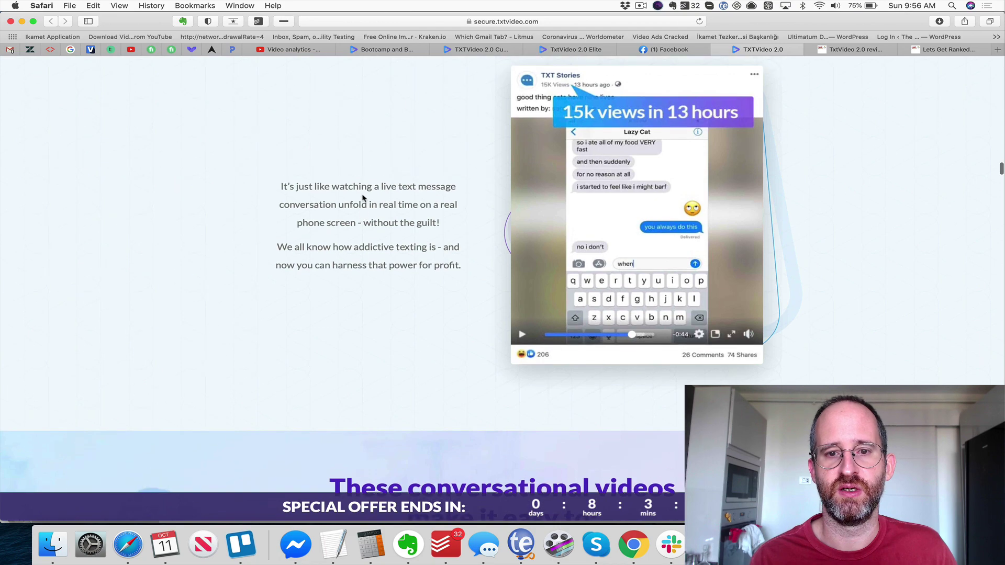
scroll(580, 106, "down", 12)
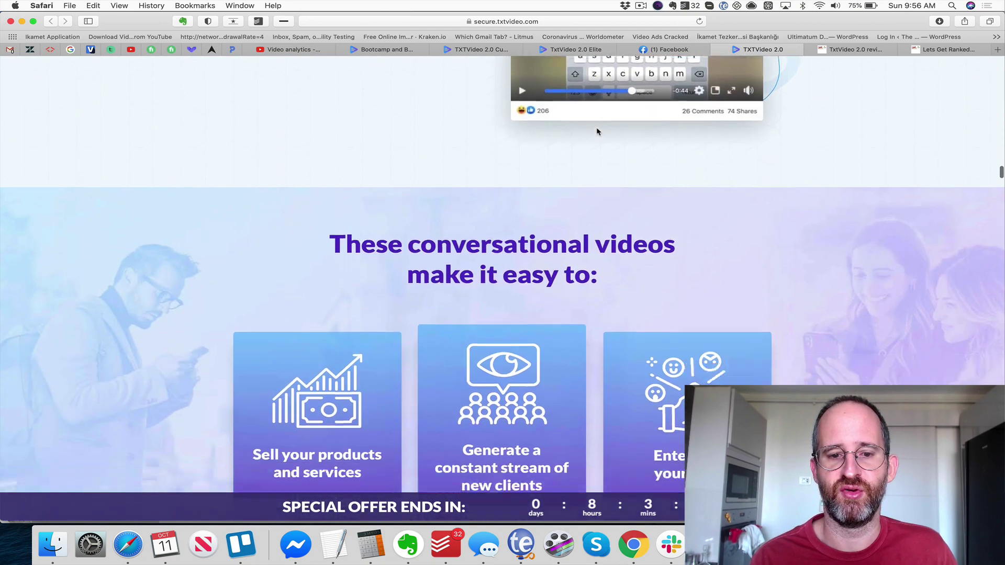
scroll(591, 133, "up", 3)
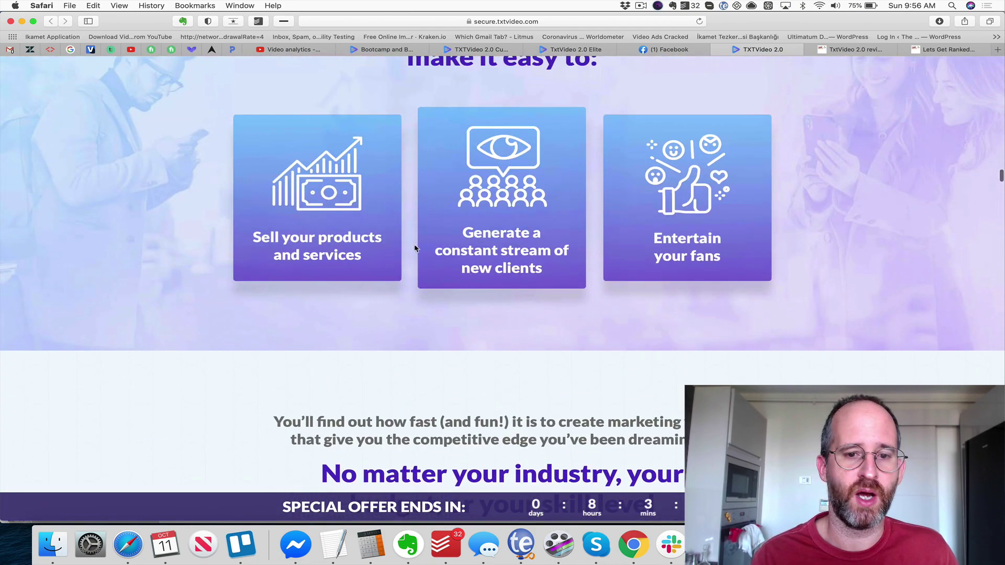
scroll(471, 269, "down", 8)
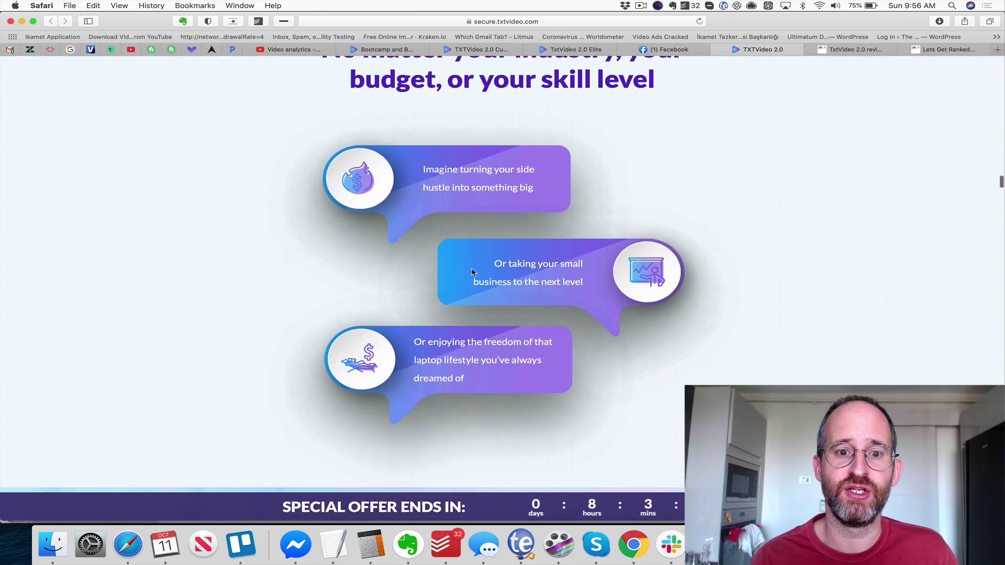
scroll(472, 272, "down", 8)
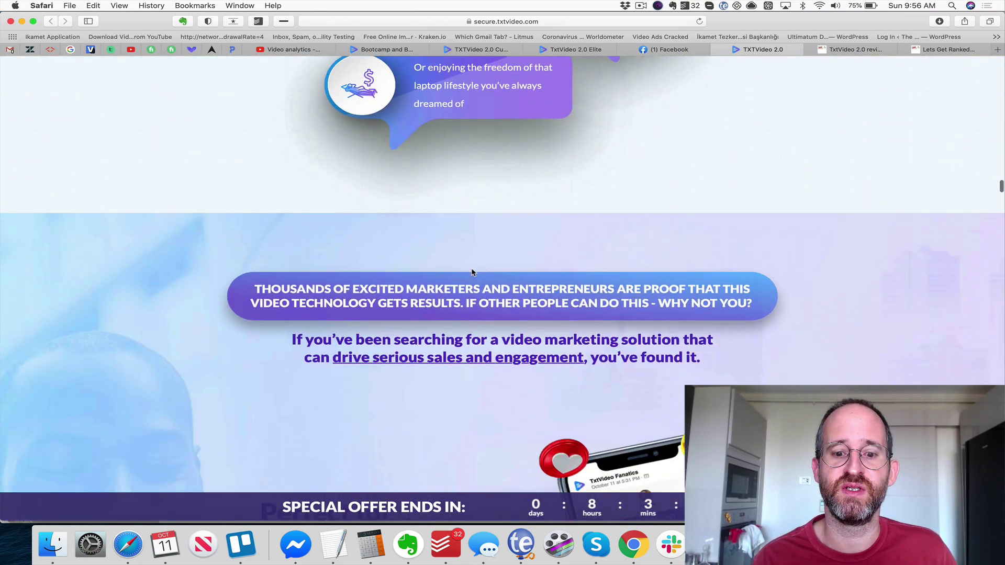
scroll(472, 272, "down", 4)
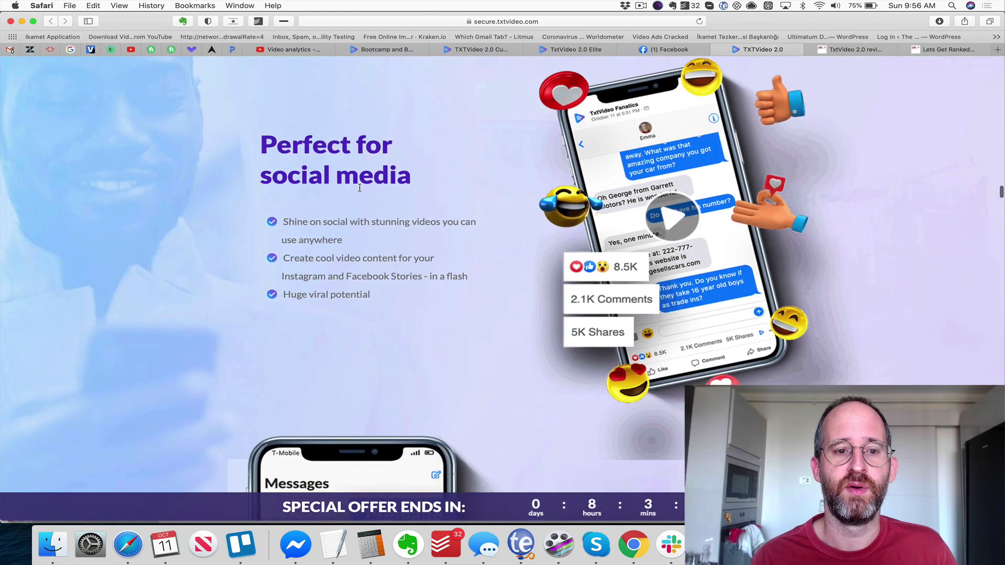
scroll(426, 217, "down", 5)
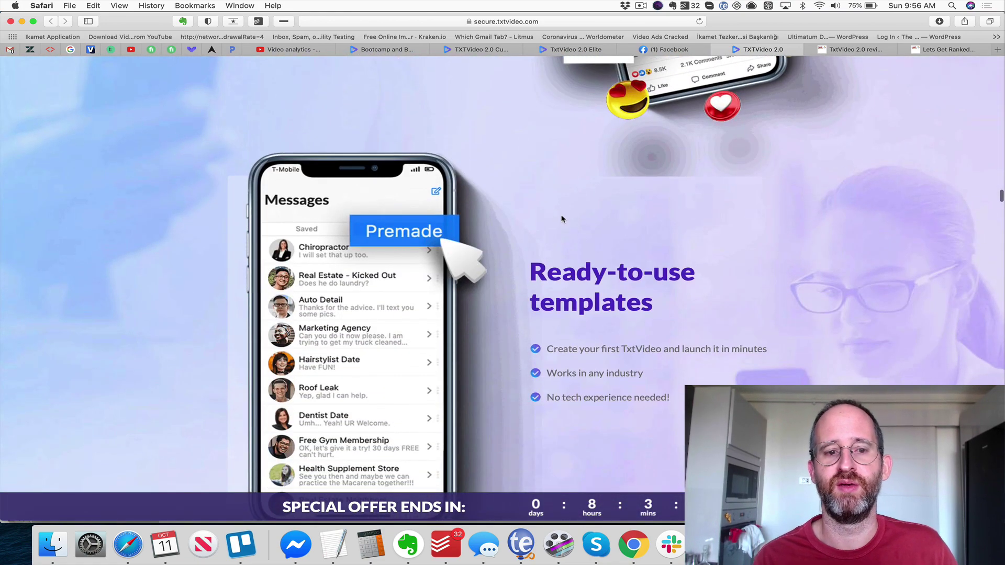
scroll(562, 219, "down", 7)
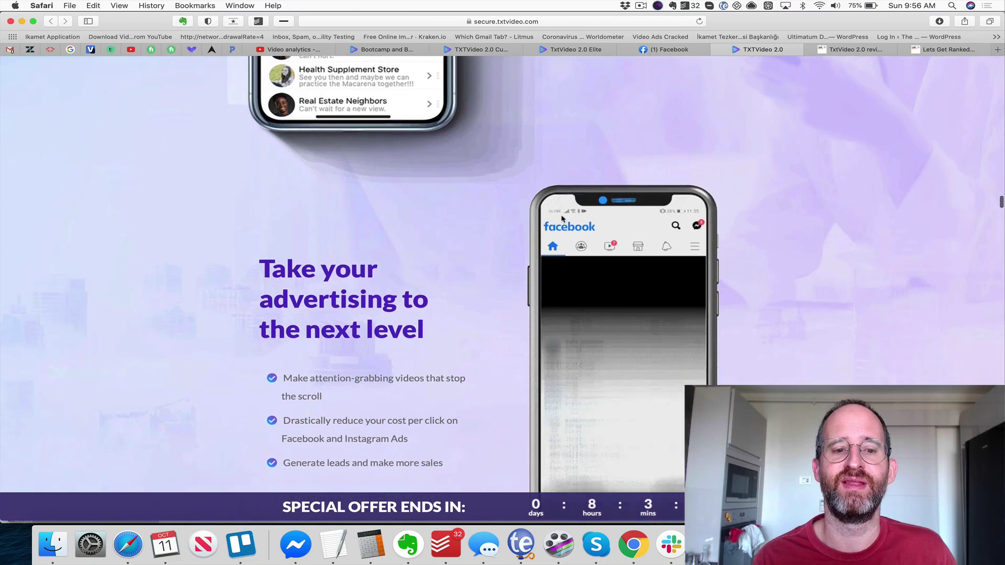
scroll(562, 219, "down", 10)
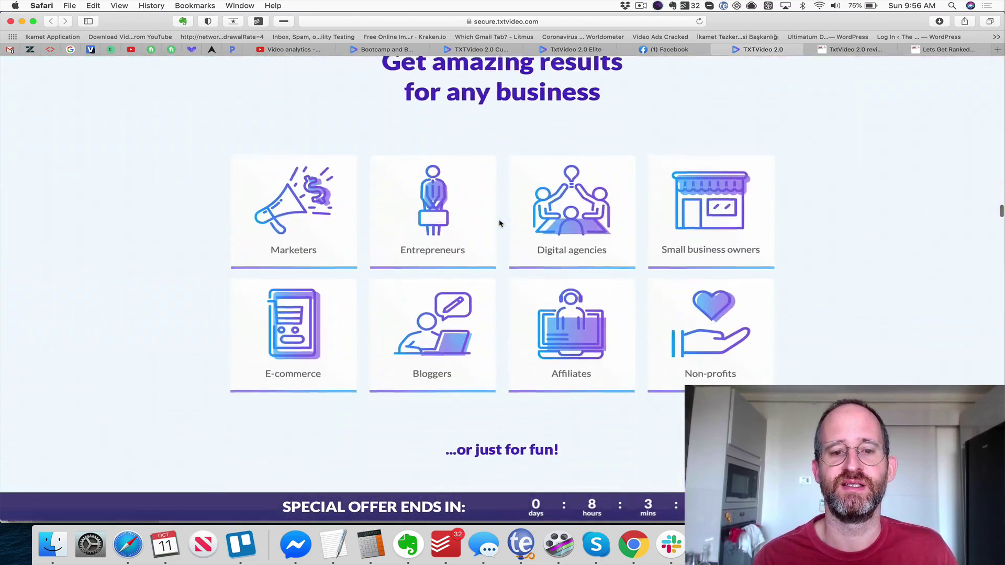
scroll(499, 223, "down", 15)
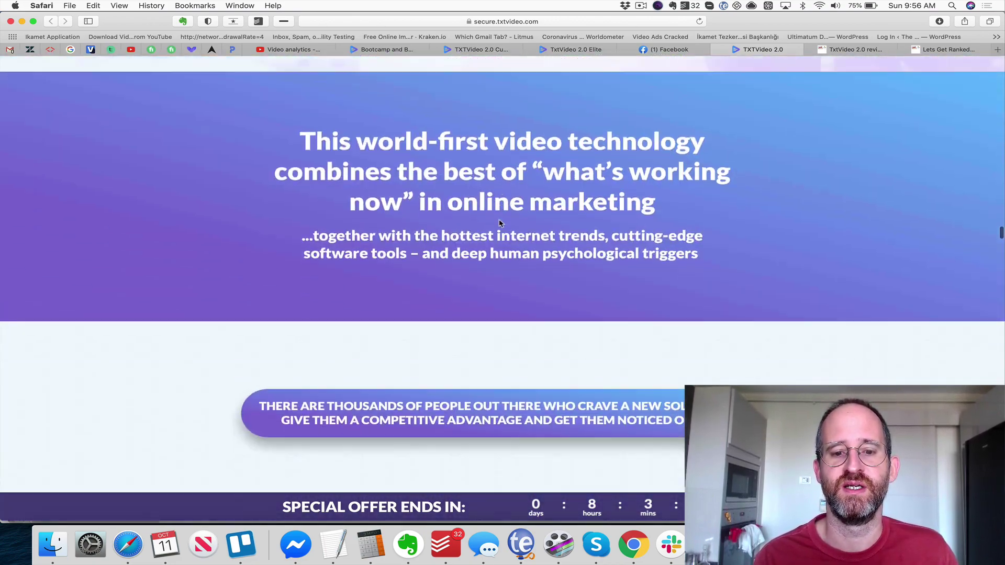
scroll(500, 223, "down", 9)
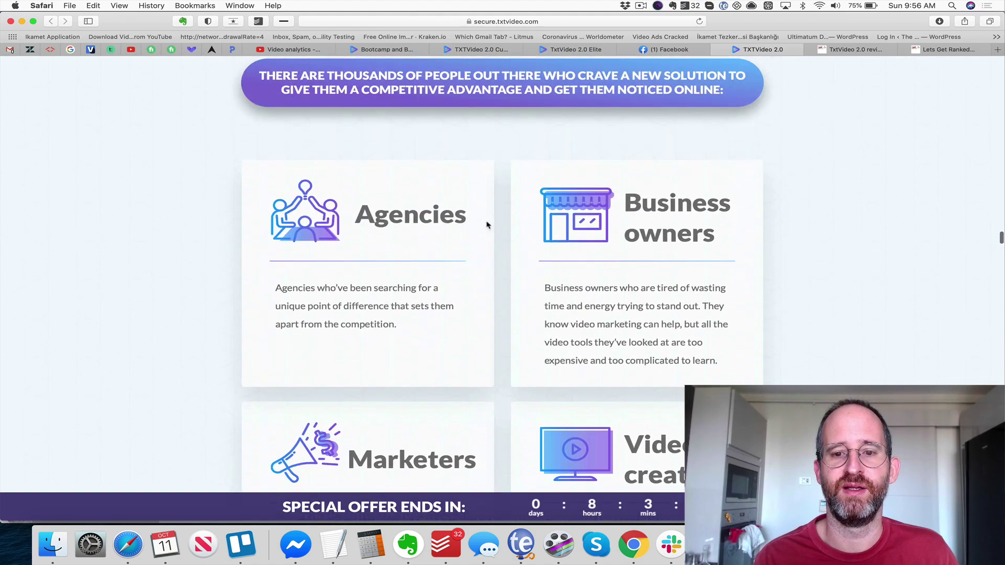
scroll(652, 254, "down", 10)
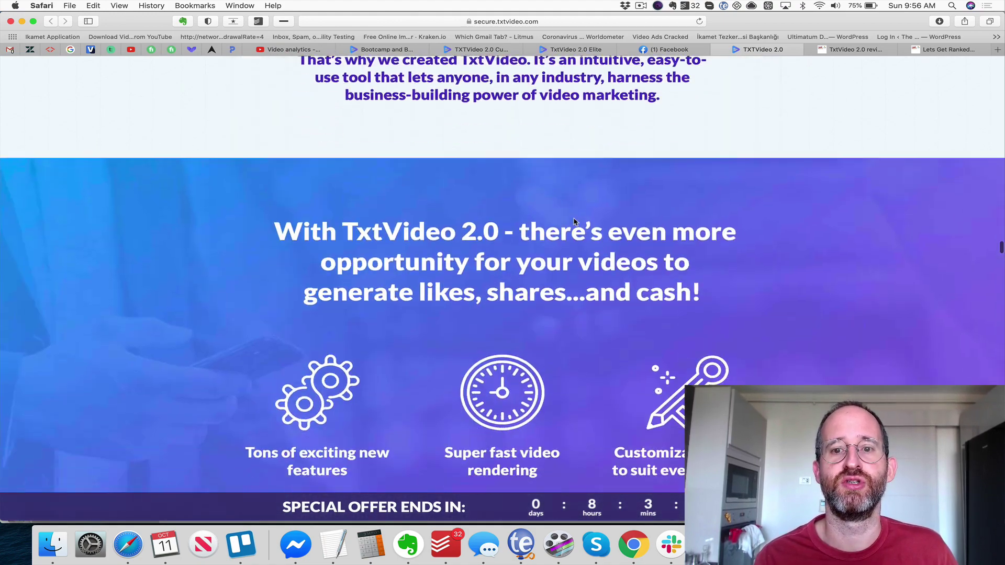
scroll(574, 221, "down", 8)
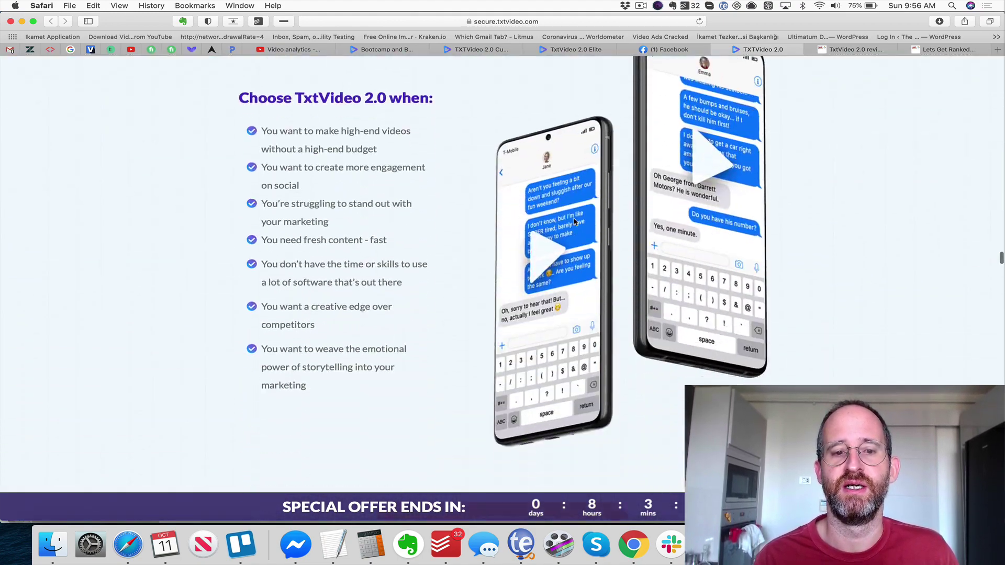
scroll(574, 222, "down", 10)
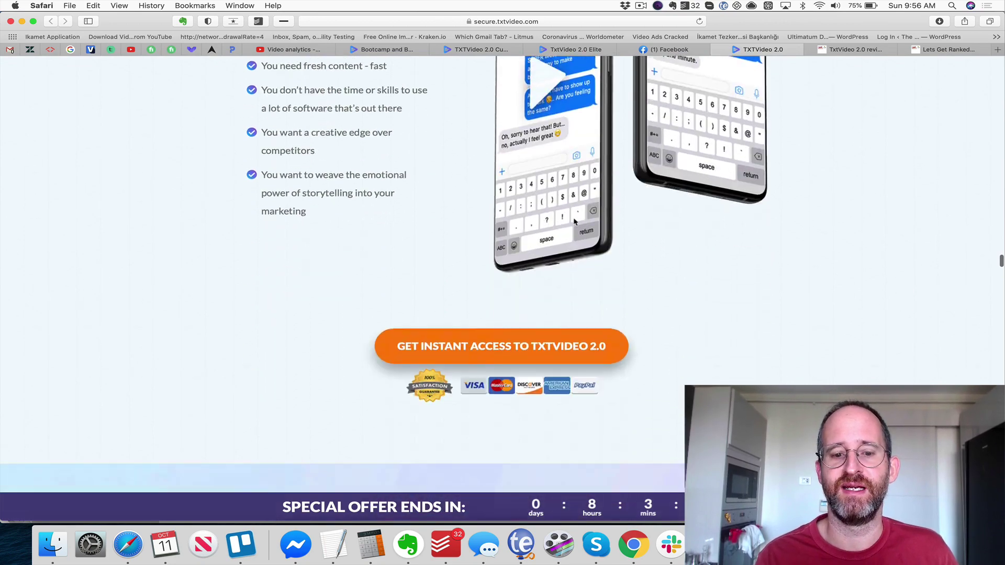
scroll(574, 222, "down", 12)
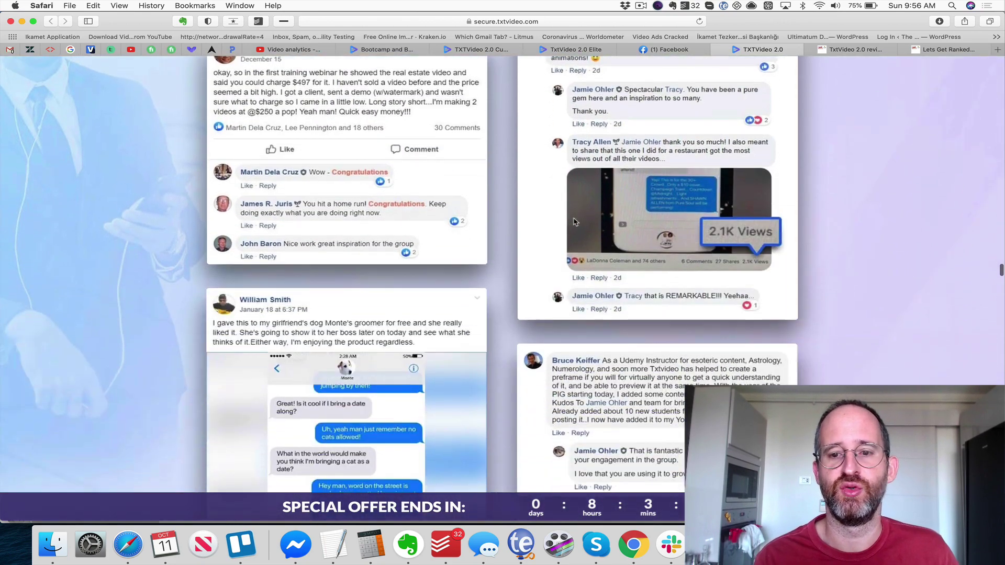
scroll(574, 222, "down", 10)
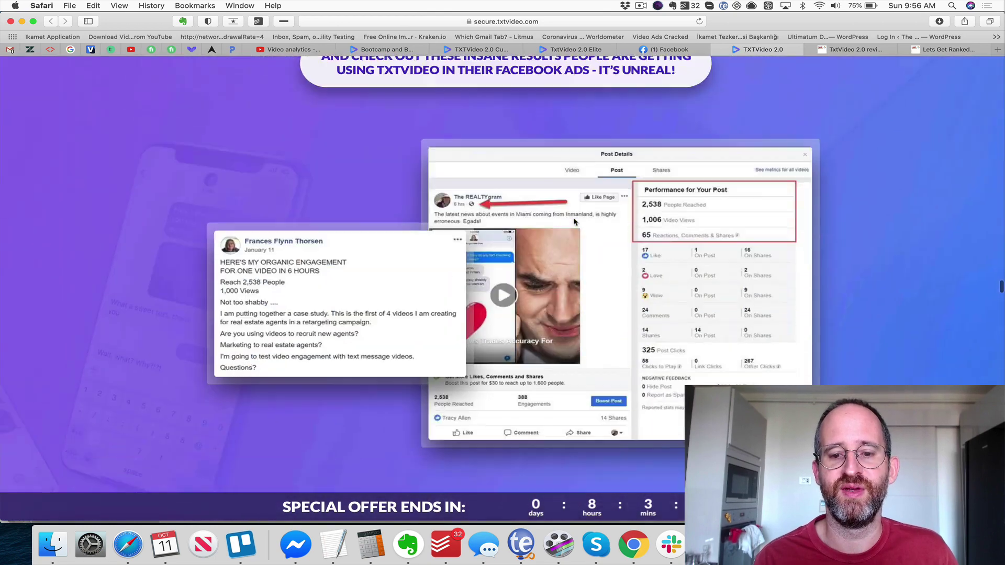
scroll(574, 222, "up", 3)
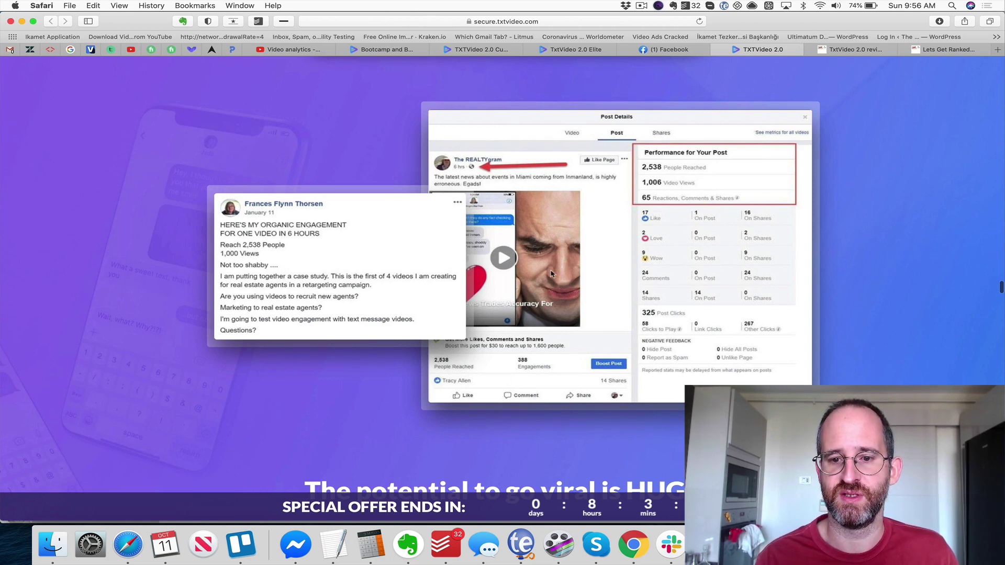
scroll(687, 202, "down", 10)
scroll(687, 201, "down", 3)
scroll(687, 201, "up", 3)
scroll(687, 201, "down", 3)
- Scroll through the sales page feature sections down to the support testimonials and team photo
scroll(687, 202, "down", 10)
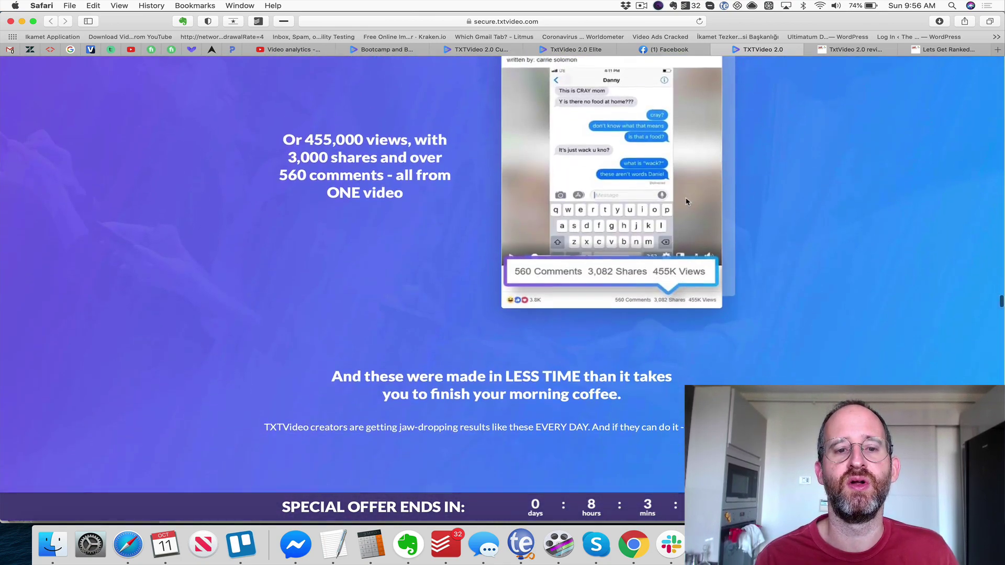
scroll(688, 201, "down", 10)
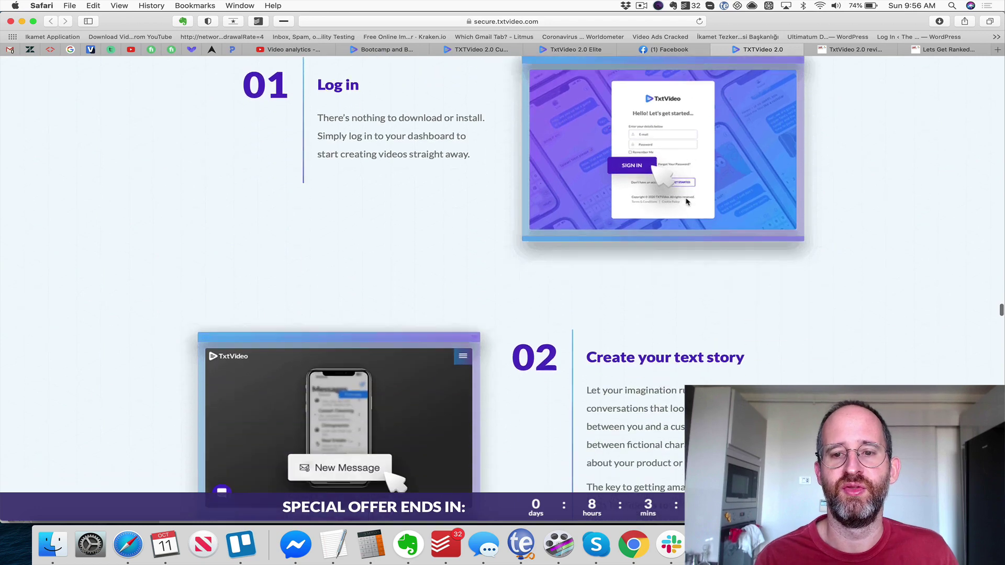
scroll(687, 201, "down", 3)
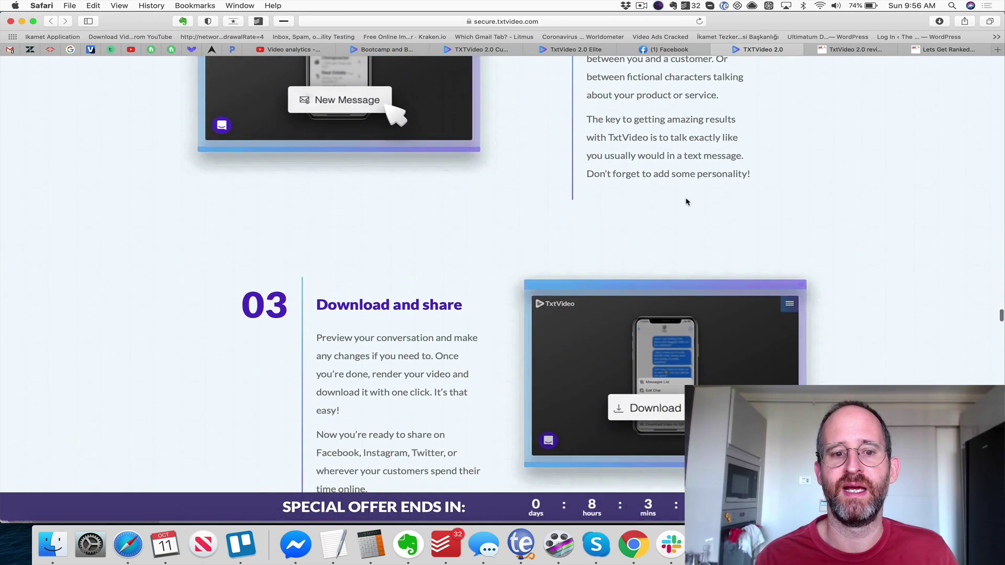
scroll(875, 330, "down", 6)
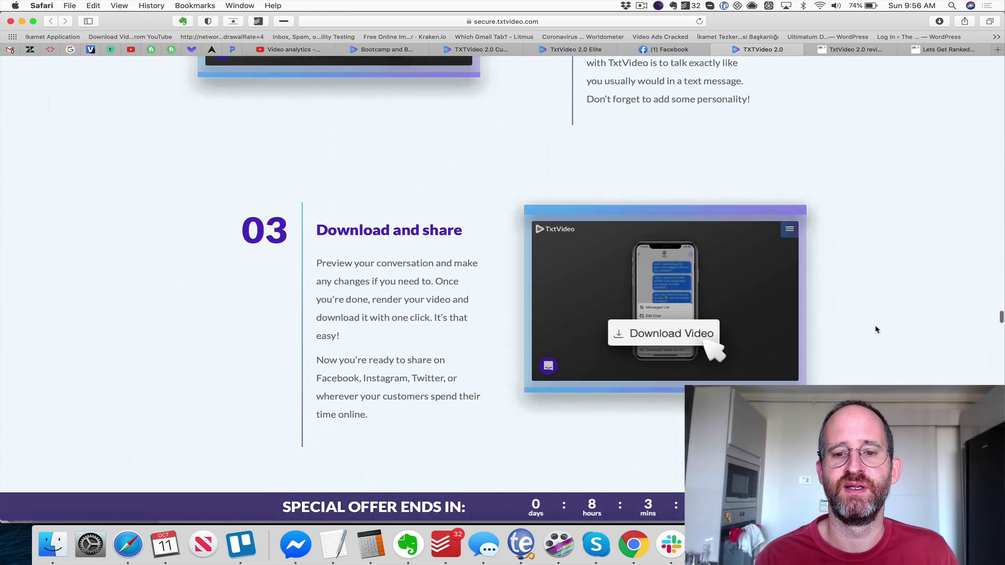
scroll(877, 330, "down", 18)
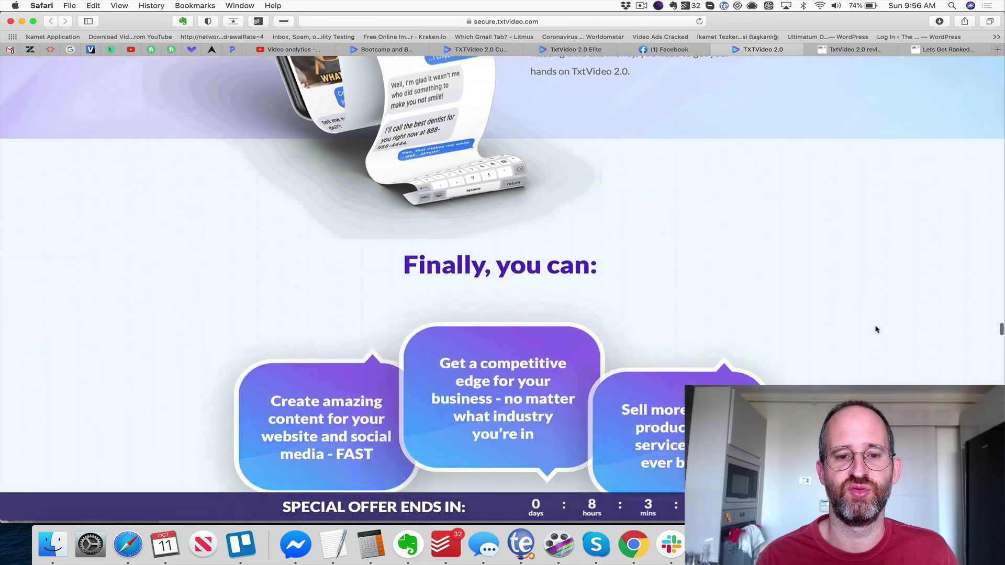
scroll(876, 329, "down", 8)
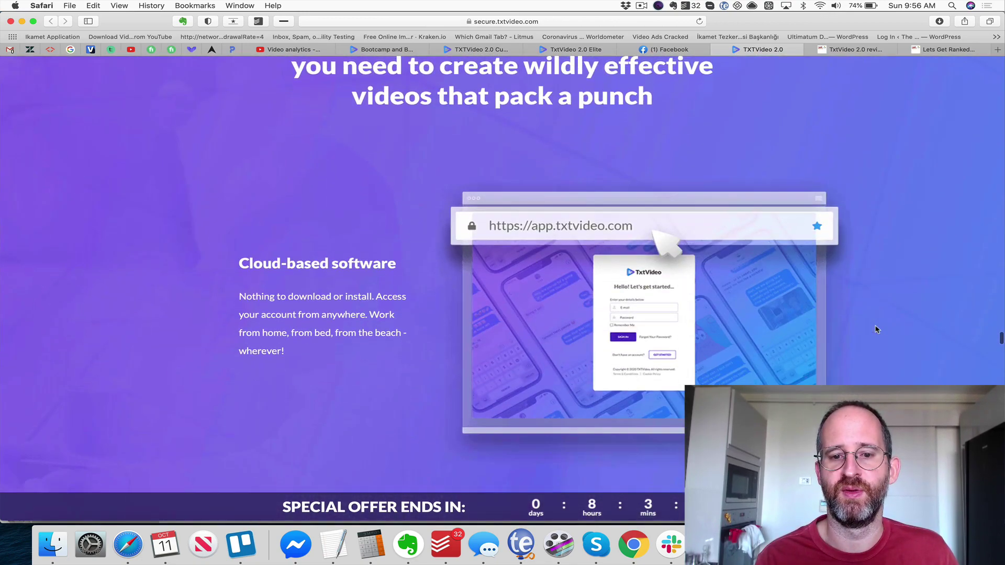
scroll(876, 329, "down", 7)
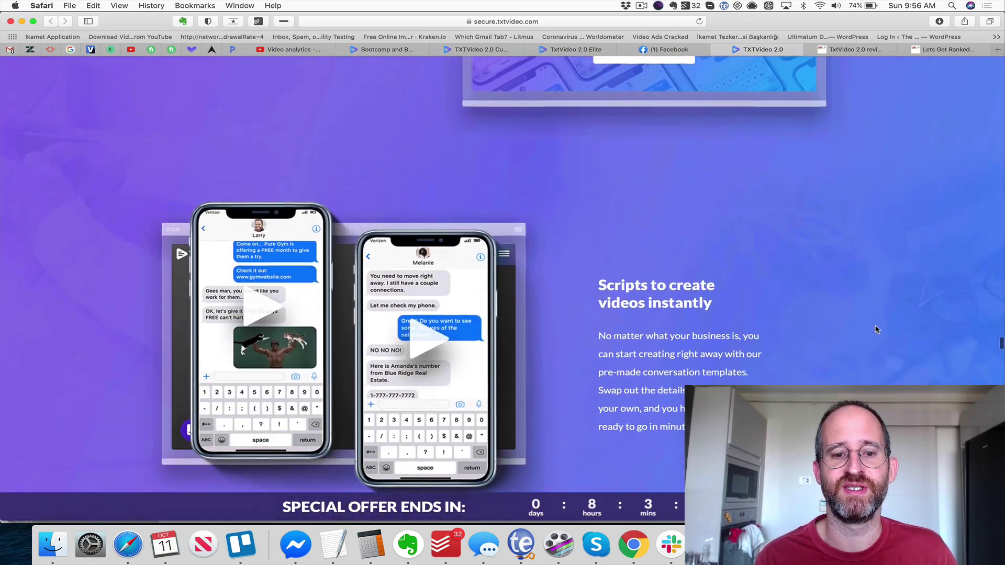
scroll(877, 329, "down", 8)
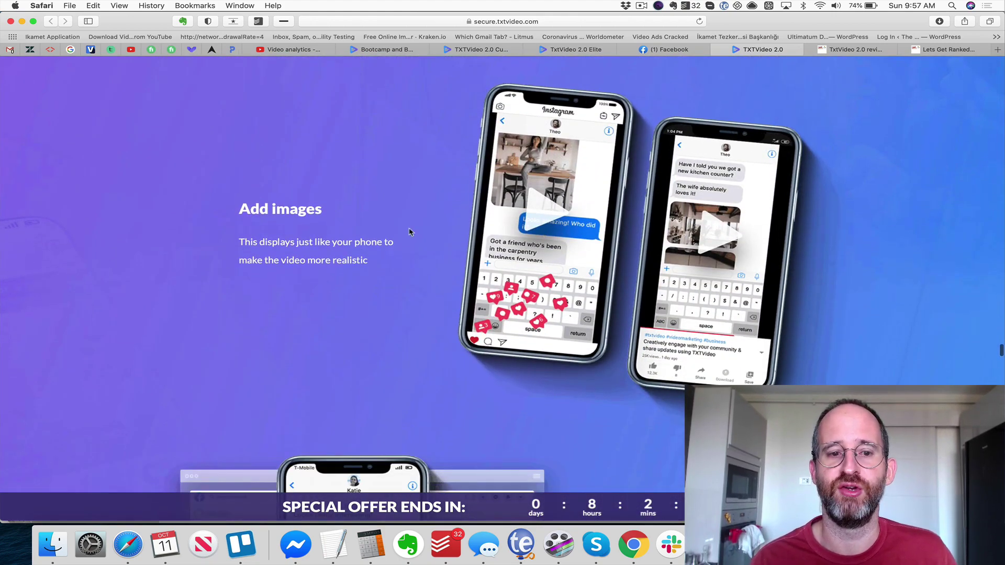
scroll(634, 215, "down", 7)
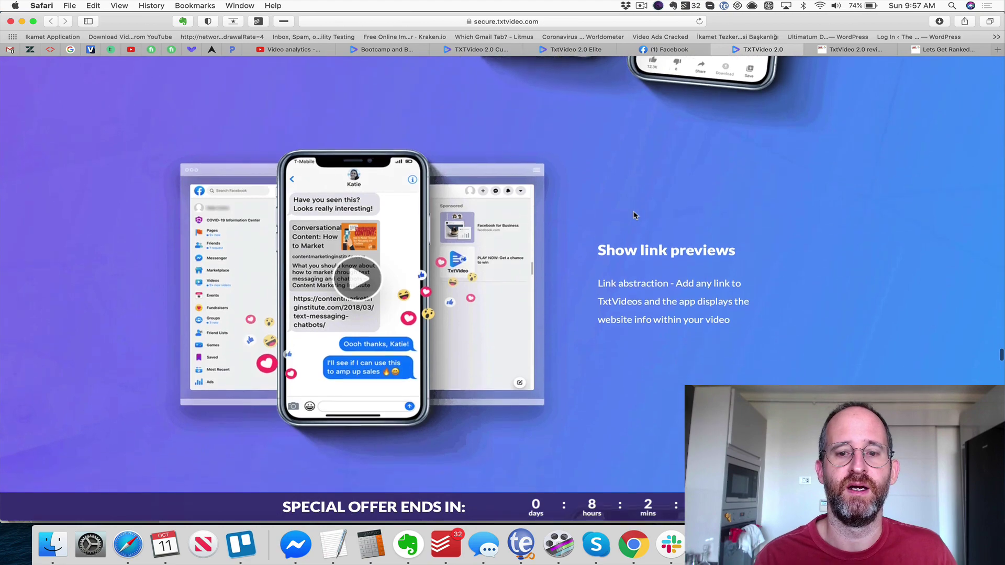
scroll(352, 277, "down", 7)
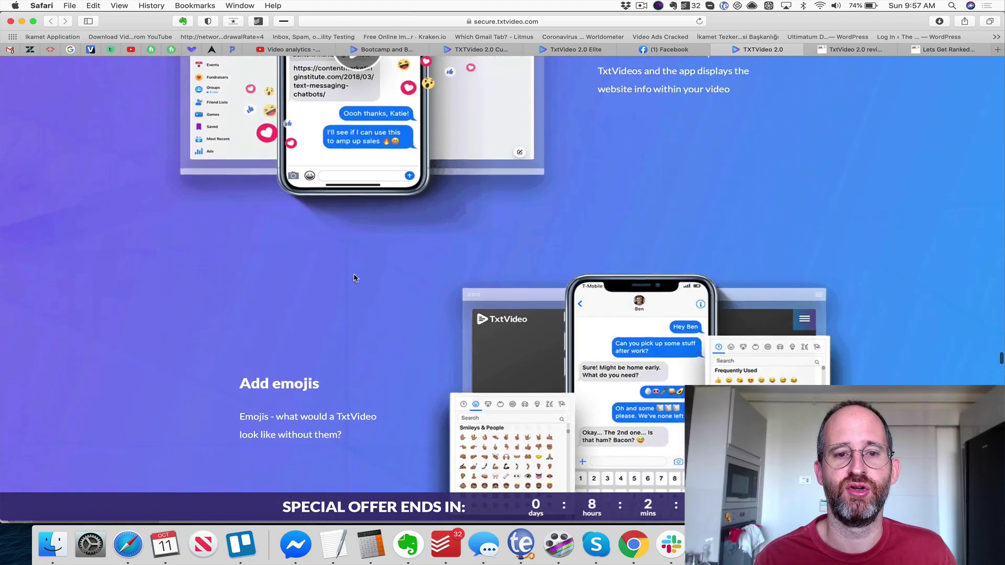
scroll(354, 278, "down", 9)
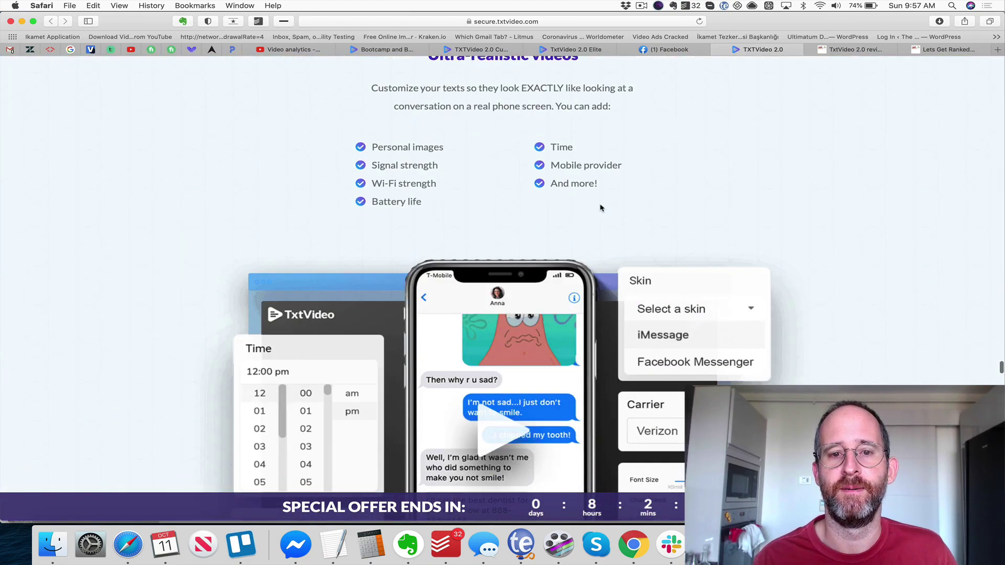
scroll(601, 207, "up", 2)
scroll(480, 257, "down", 4)
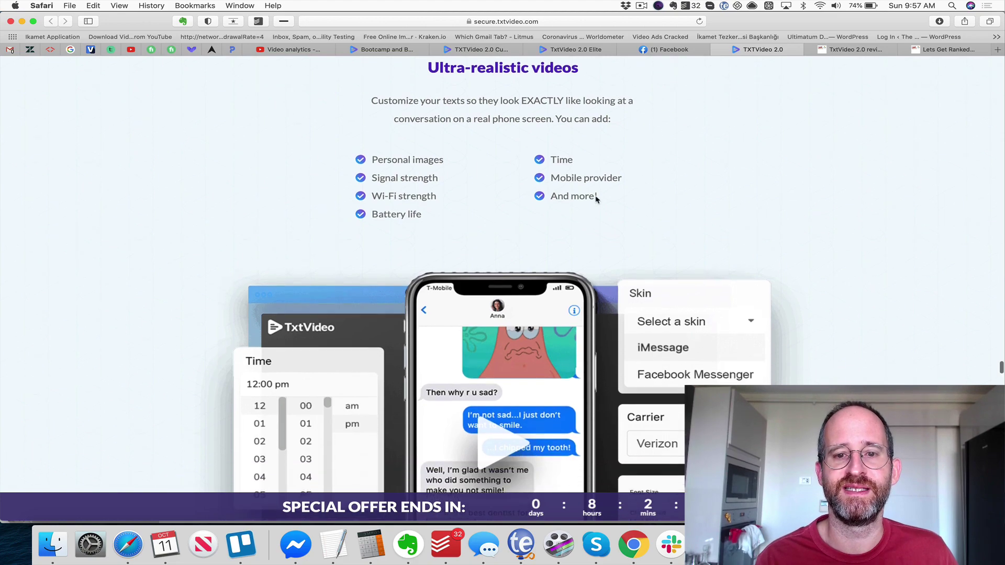
scroll(484, 257, "down", 1)
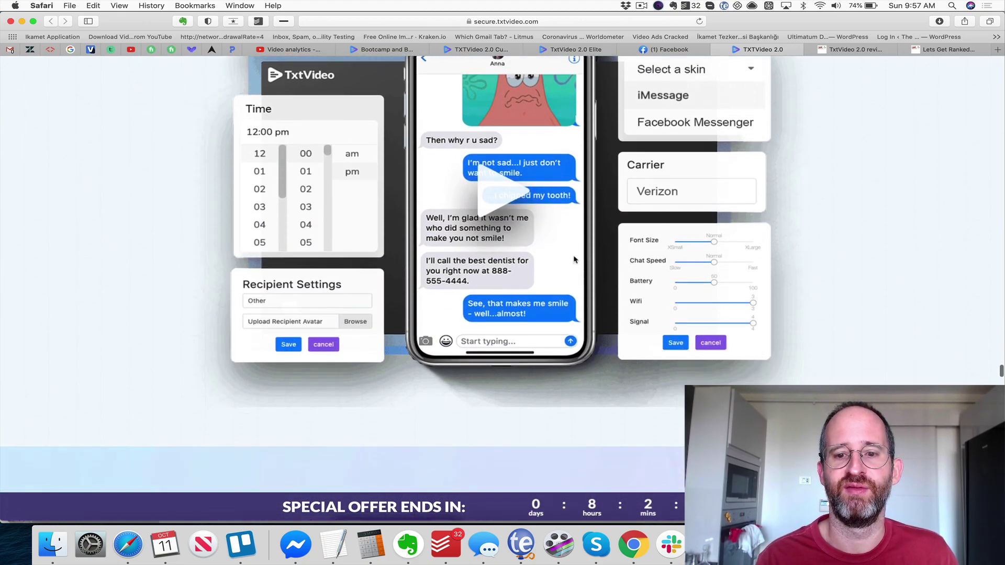
scroll(763, 356, "down", 9)
scroll(516, 278, "up", 1)
scroll(615, 202, "down", 12)
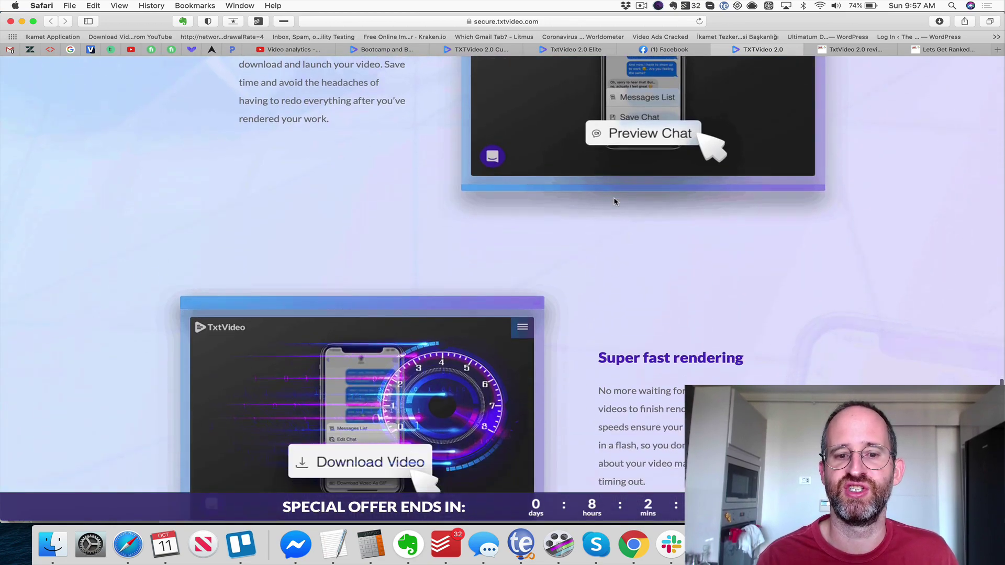
scroll(675, 259, "down", 10)
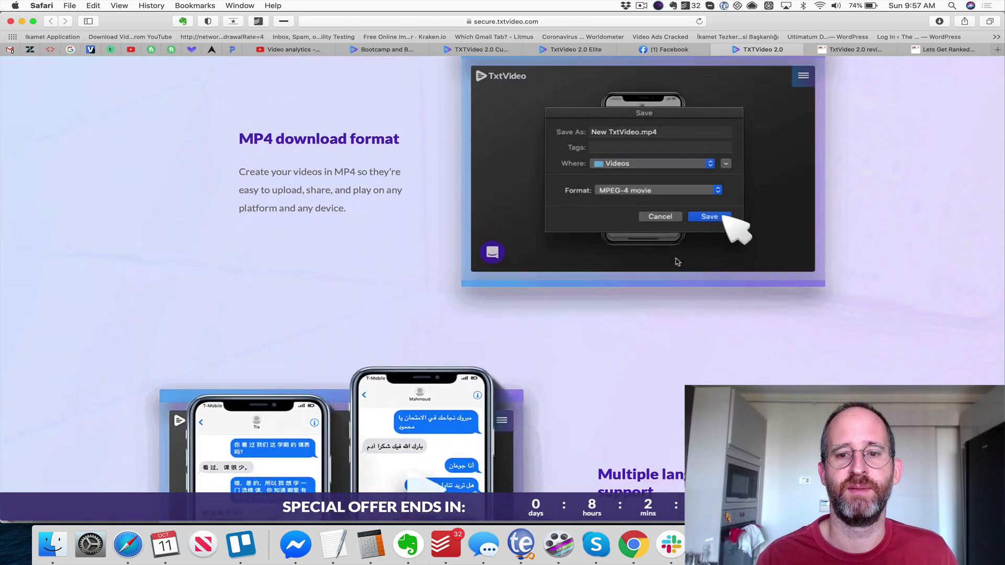
scroll(676, 261, "down", 1)
scroll(675, 261, "down", 15)
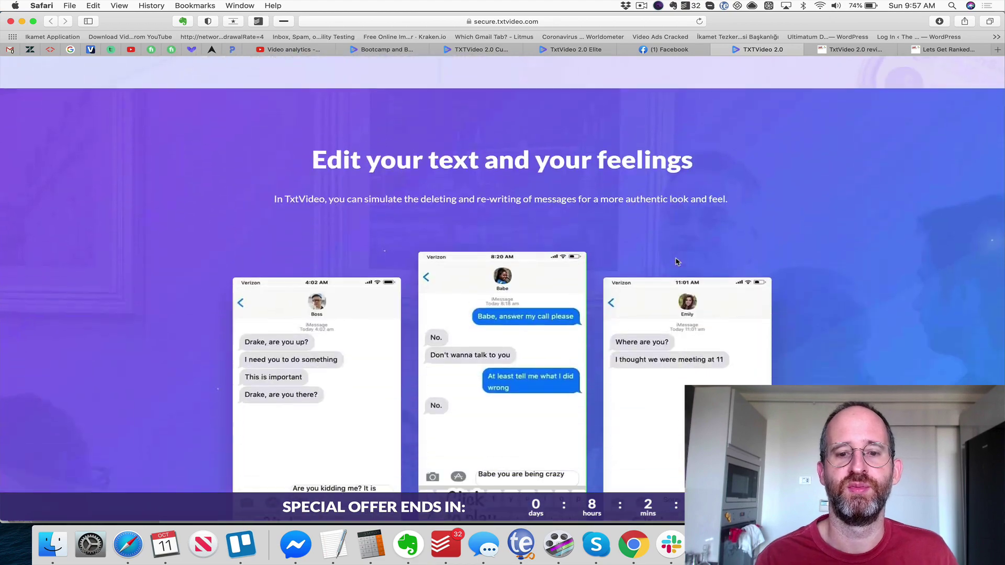
scroll(675, 262, "up", 5)
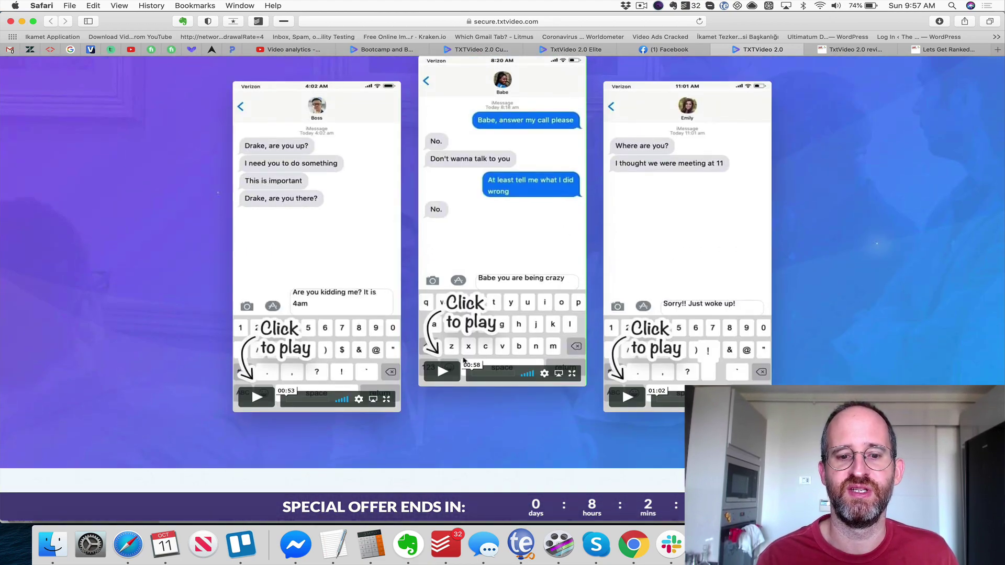
scroll(523, 349, "down", 15)
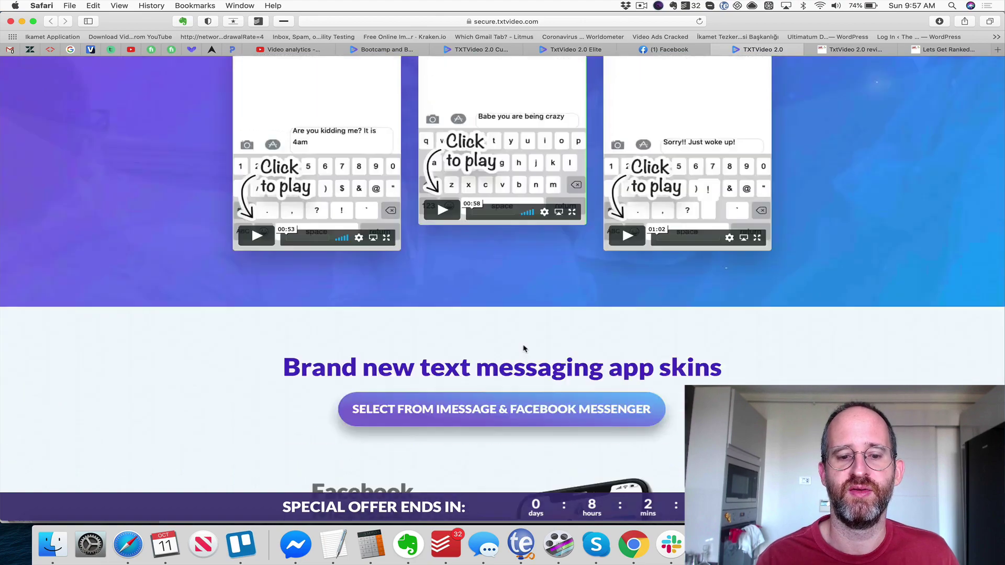
scroll(524, 350, "down", 20)
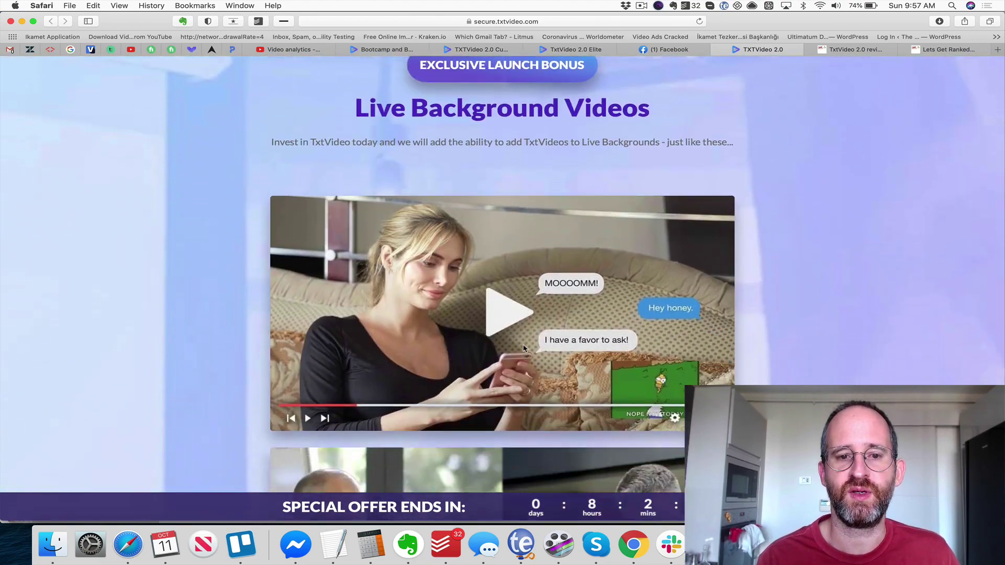
scroll(524, 349, "down", 20)
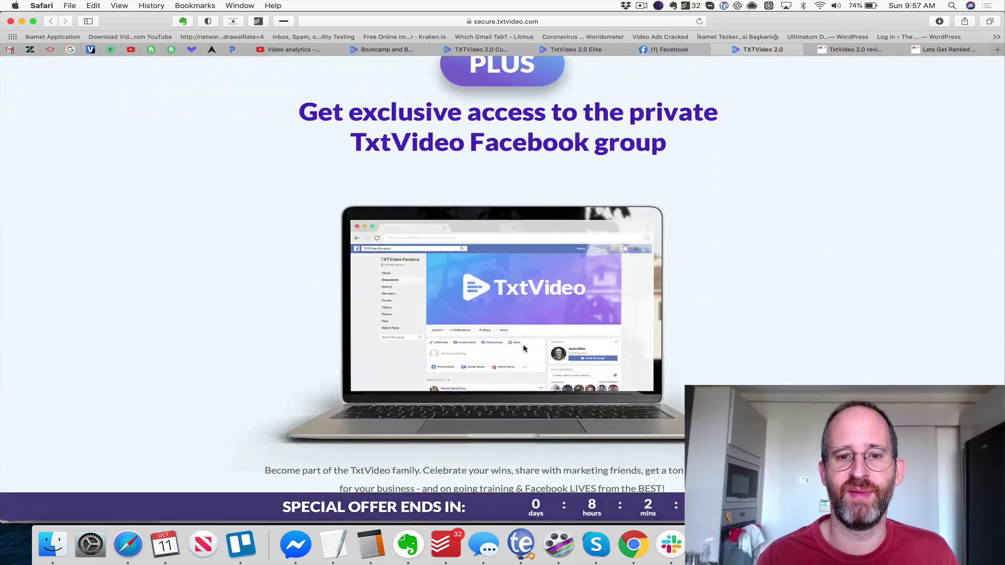
scroll(524, 349, "down", 20)
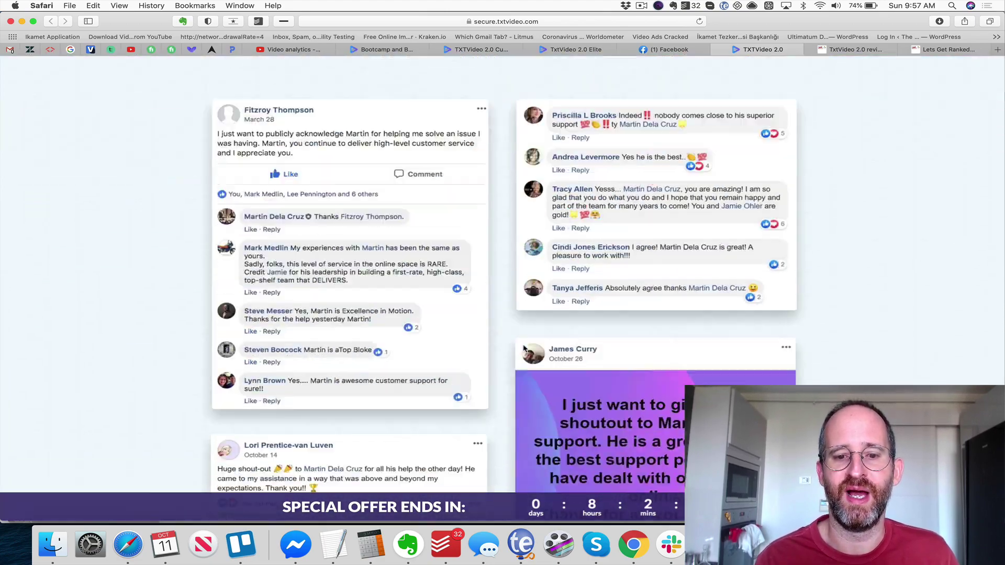
scroll(524, 349, "down", 15)
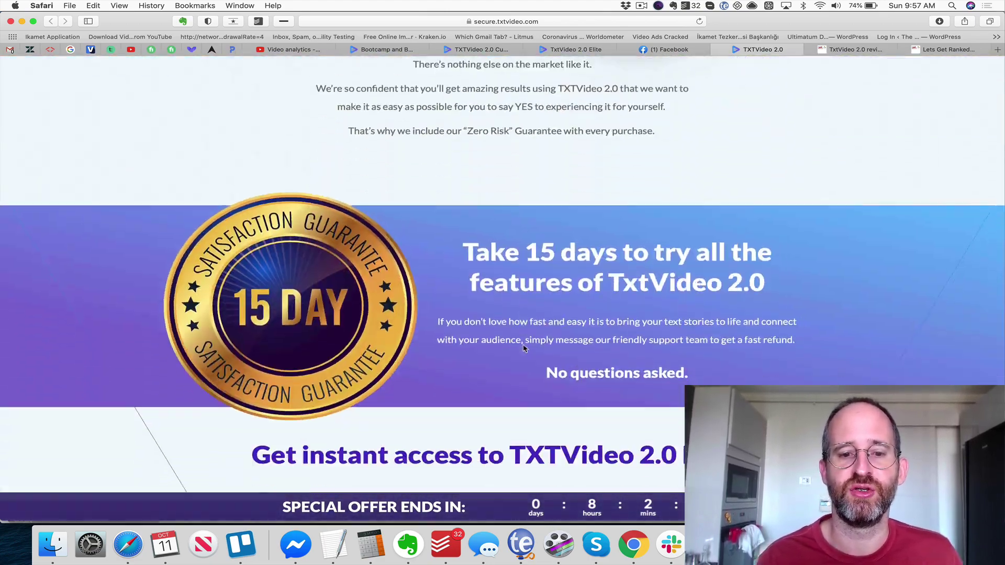
scroll(524, 349, "up", 20)
scroll(524, 349, "up", 5)
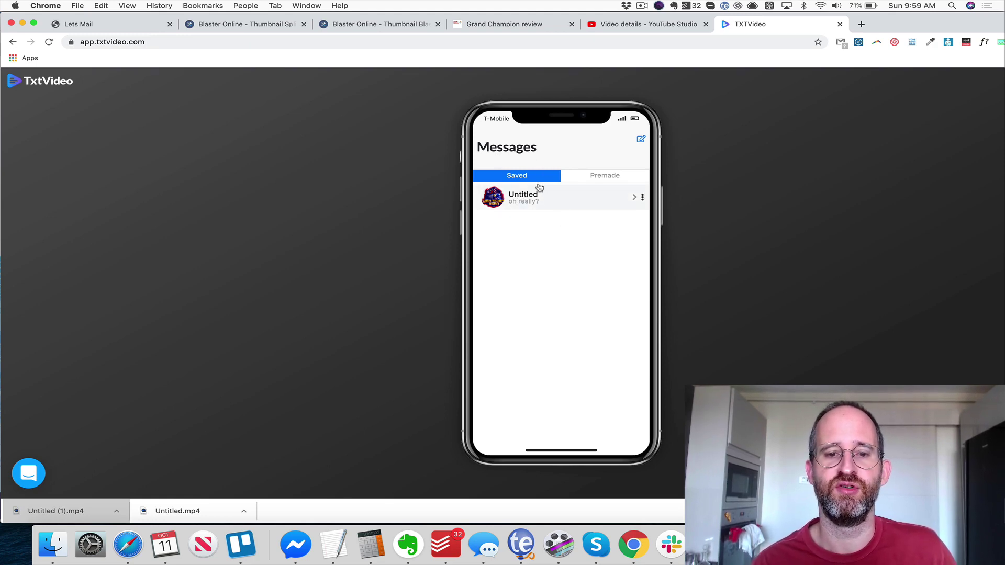
- Load the premade Chiropractor template with Joseph's back-pain conversation into the editor
left_click(619, 176)
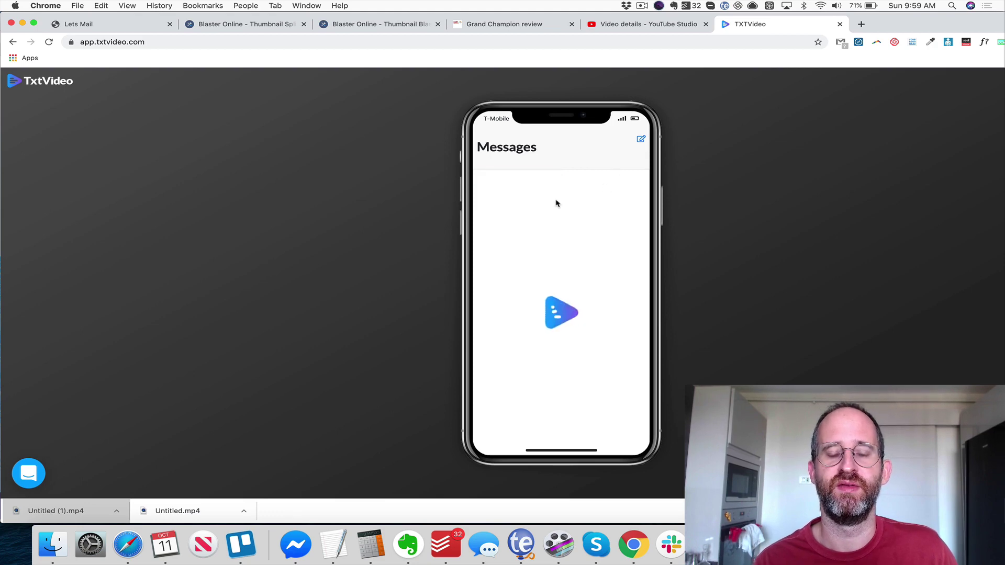
scroll(551, 260, "down", 5)
scroll(551, 260, "up", 5)
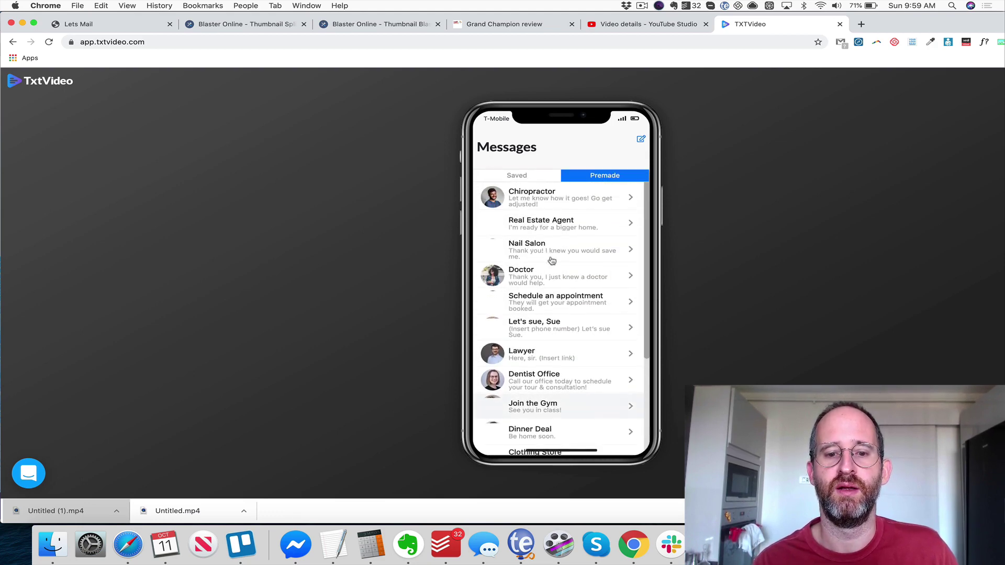
left_click(530, 194)
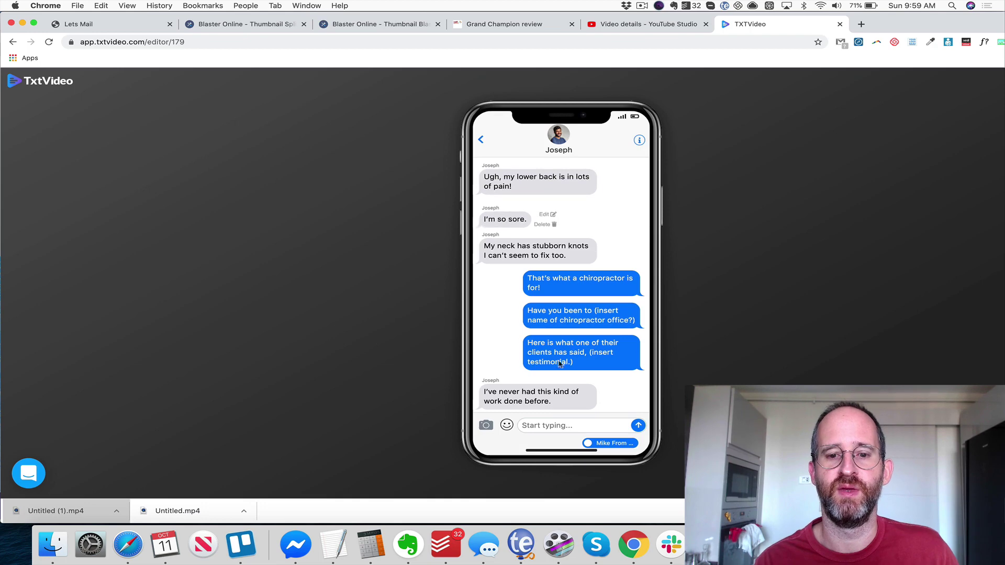
scroll(561, 293, "down", 3)
scroll(559, 367, "up", 3)
scroll(559, 366, "down", 5)
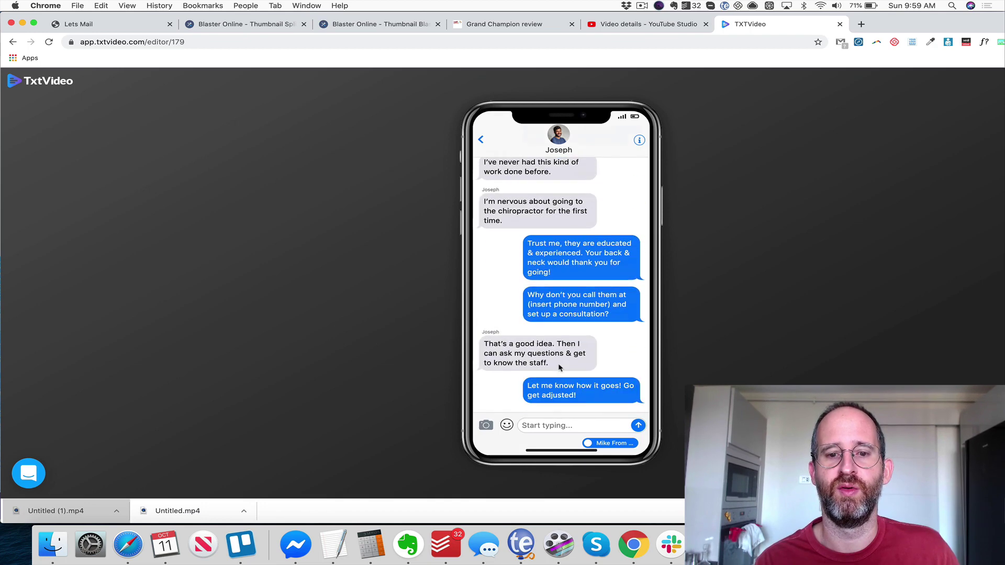
scroll(559, 367, "up", 5)
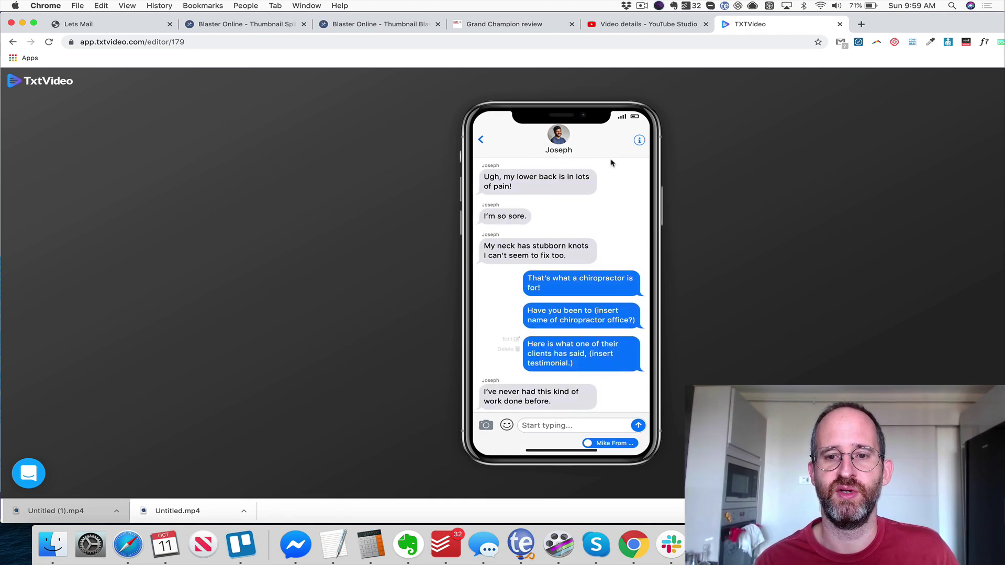
- Change the chat skin to Facebook, save the settings, and dismiss Joseph's recipient settings unchanged
left_click(639, 139)
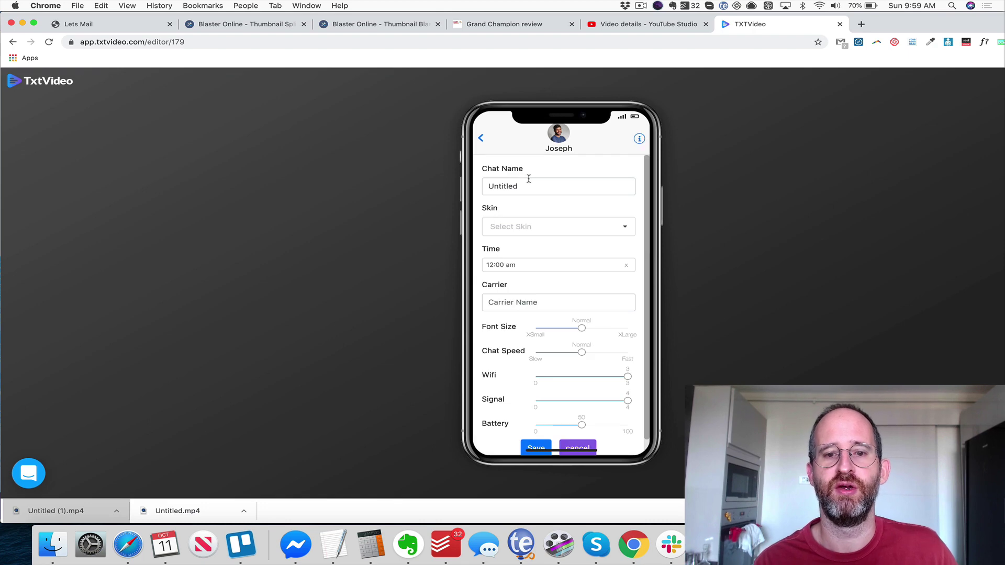
left_click(508, 233)
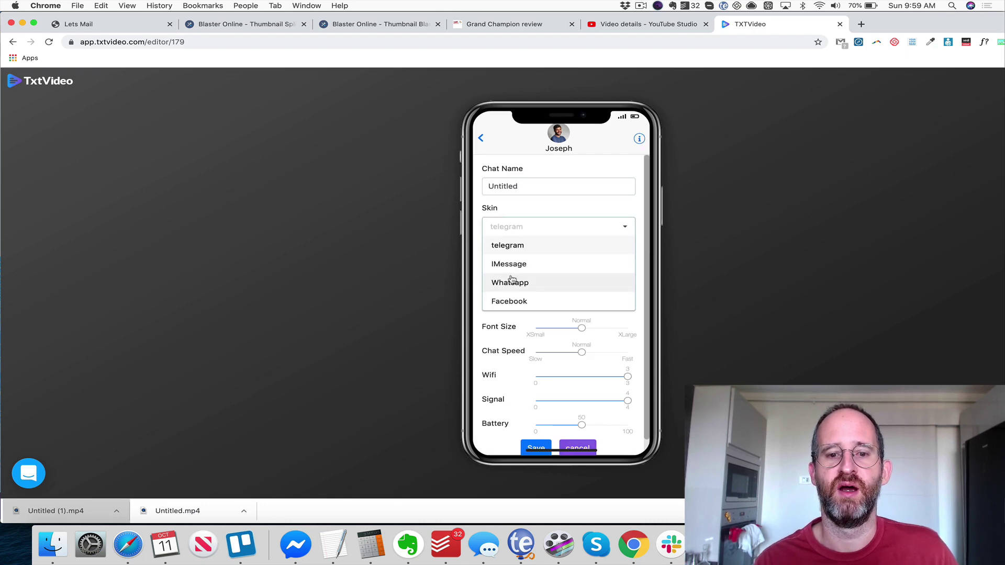
left_click(512, 282)
left_click(526, 232)
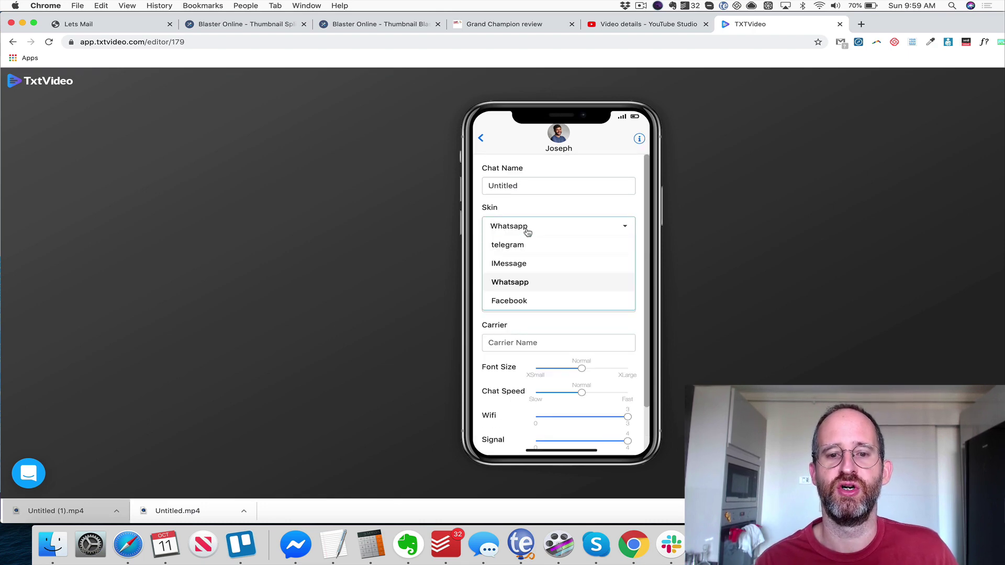
left_click(516, 300)
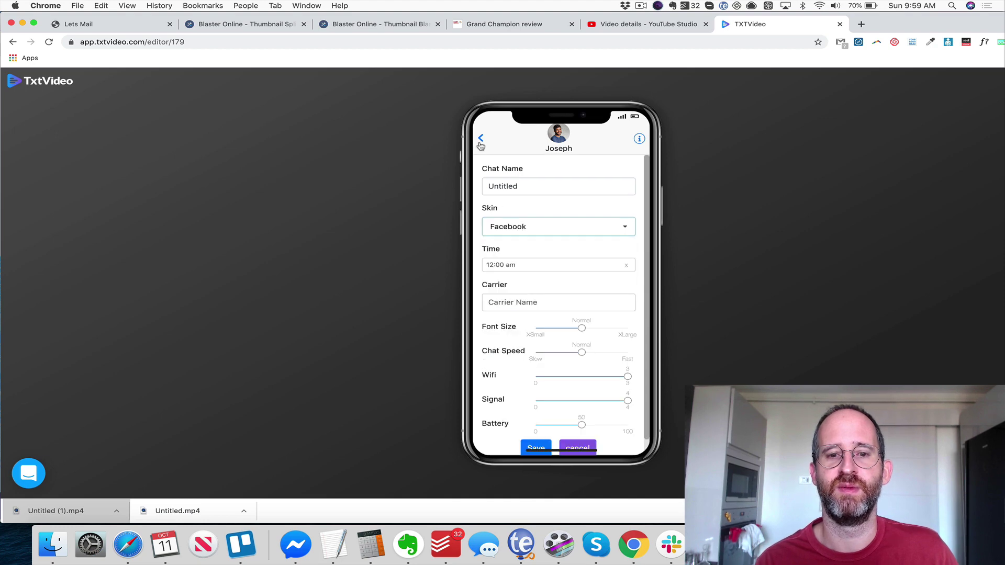
scroll(513, 268, "down", 1)
left_click(536, 433)
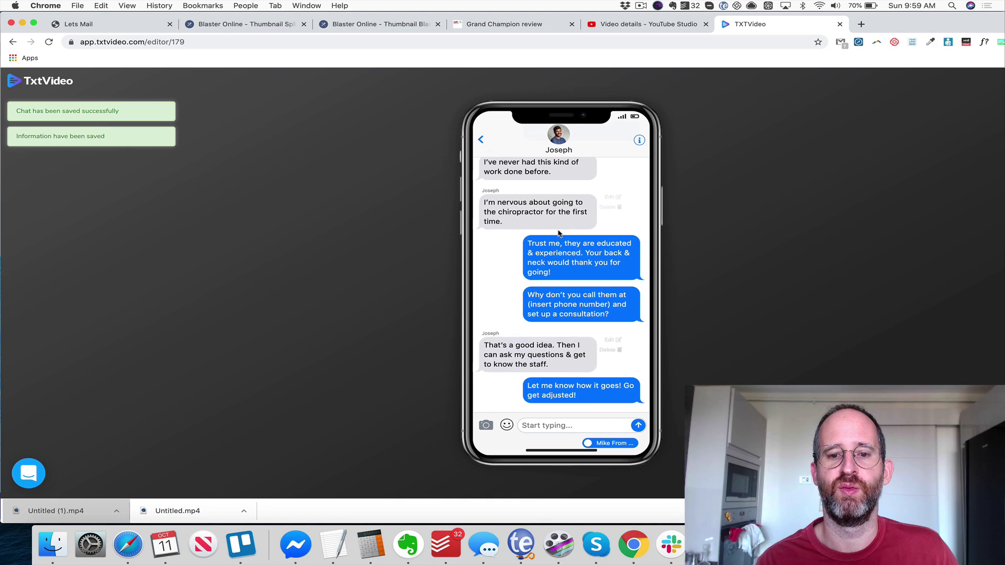
left_click(559, 134)
left_click(606, 258)
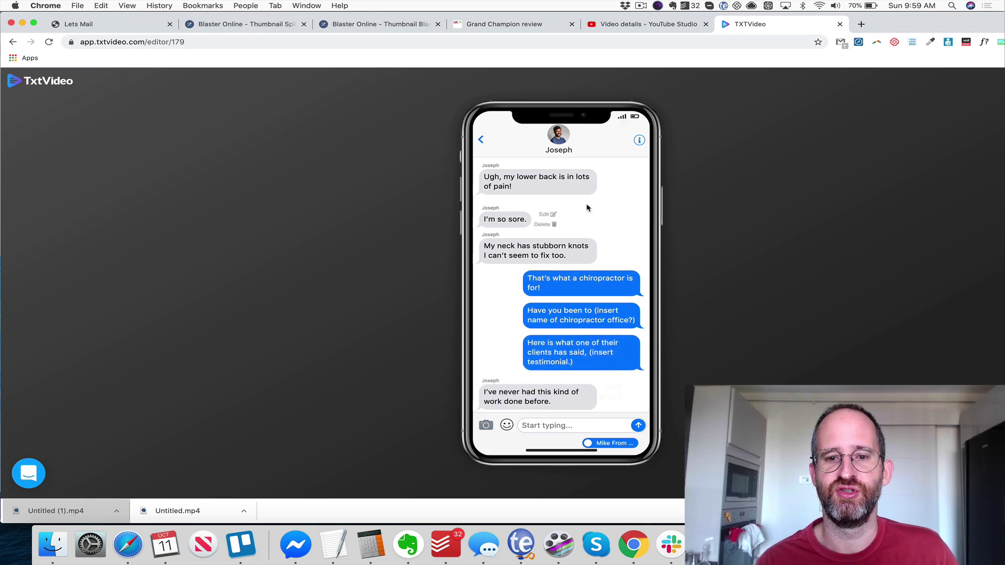
- Add a second, still-unnamed recipient to the Joseph chat, making it a Group Chat
left_click(559, 145)
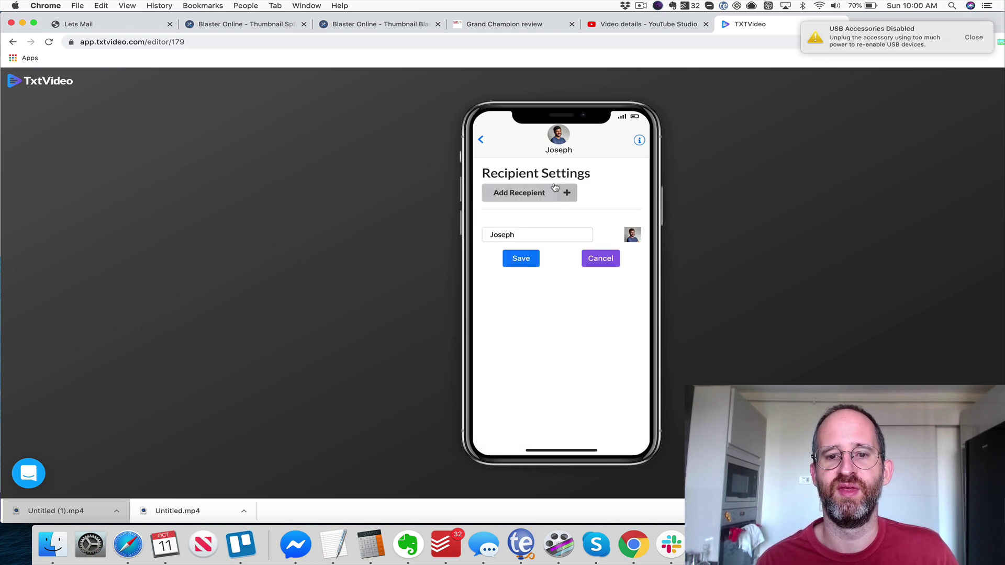
left_click(567, 196)
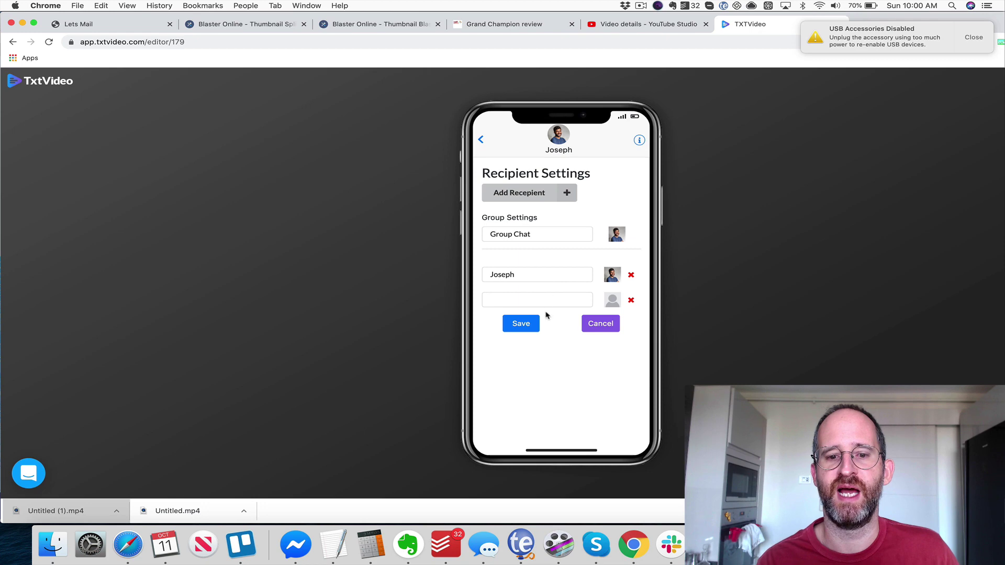
left_click(990, 48)
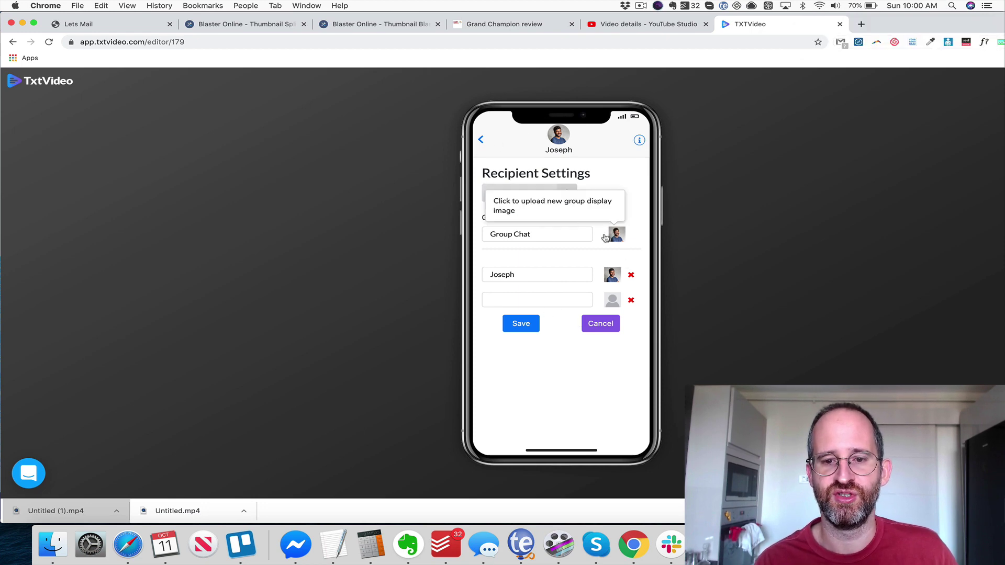
- Reopen the first saved Untitled chat, the Joseph chiropractor conversation, in the editor
left_click(478, 141)
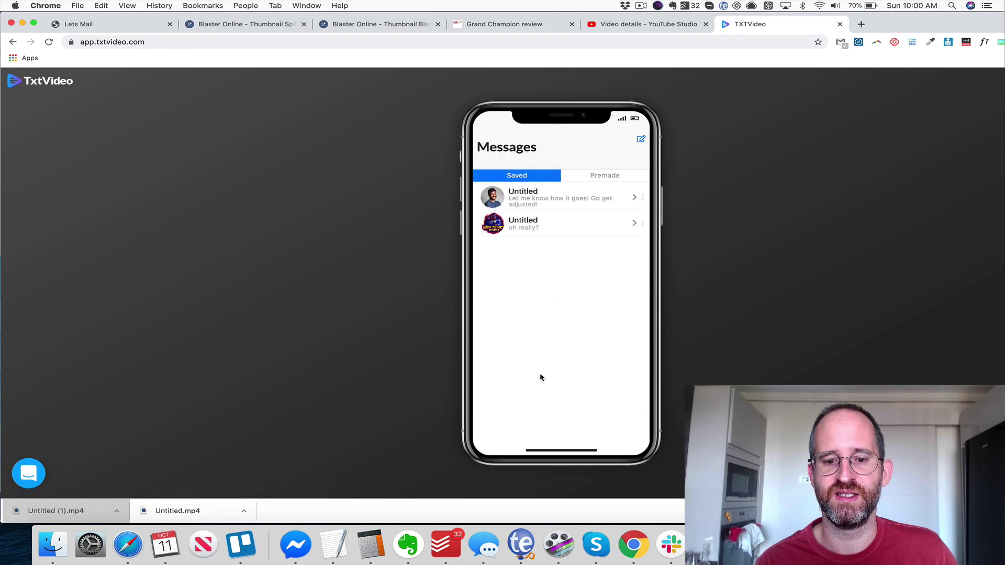
left_click(554, 224)
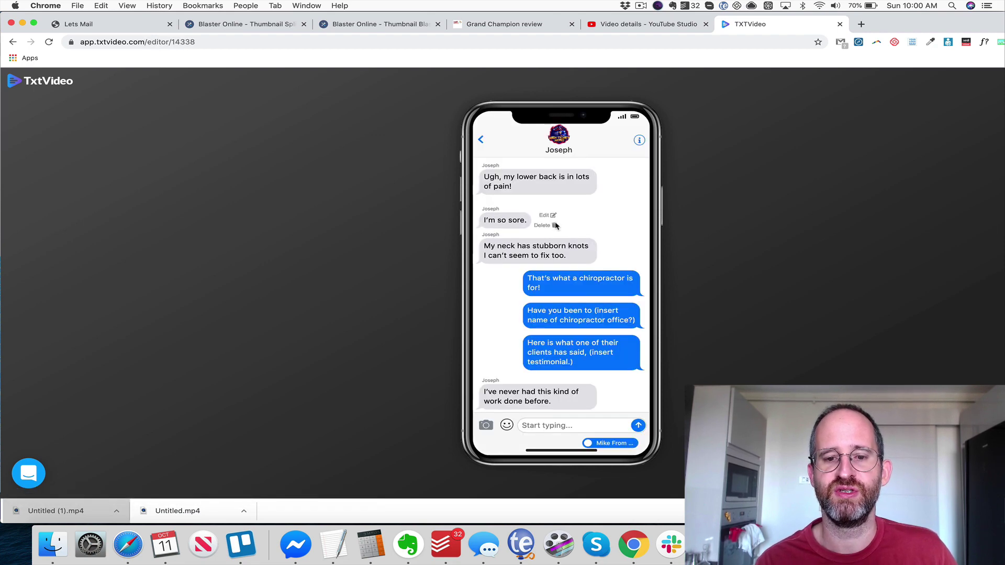
left_click(480, 139)
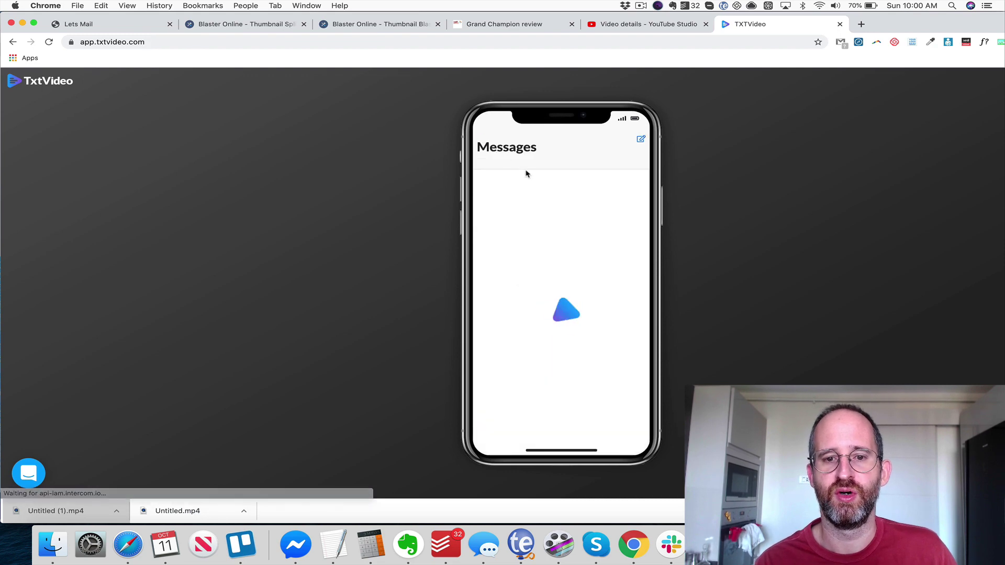
left_click(549, 193)
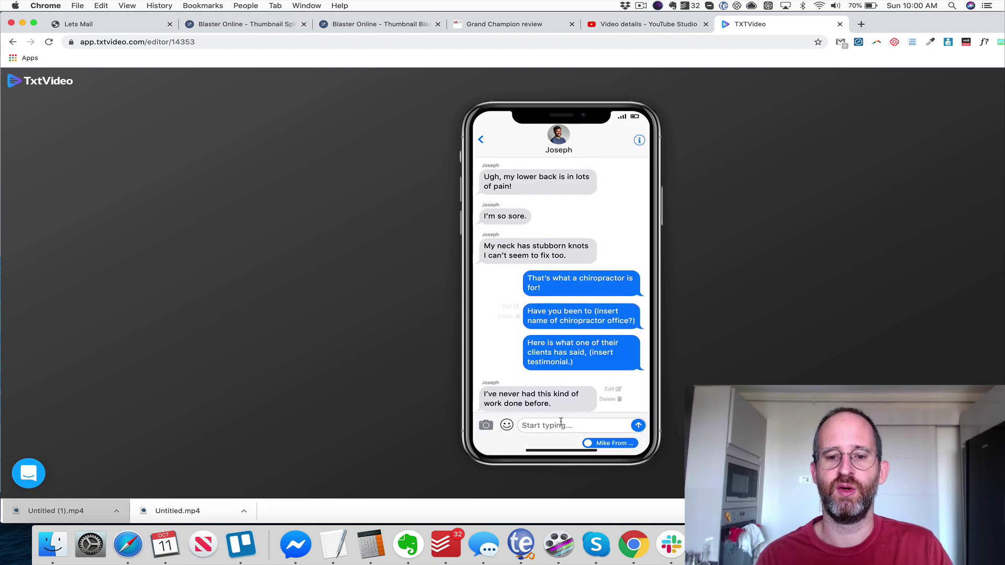
left_click(570, 425)
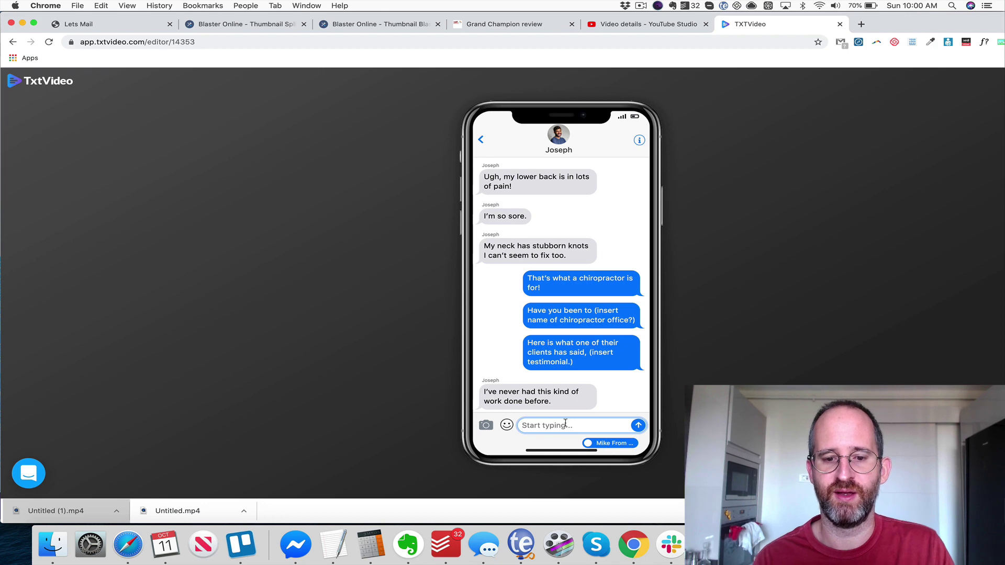
scroll(529, 366, "down", 3)
scroll(529, 364, "up", 3)
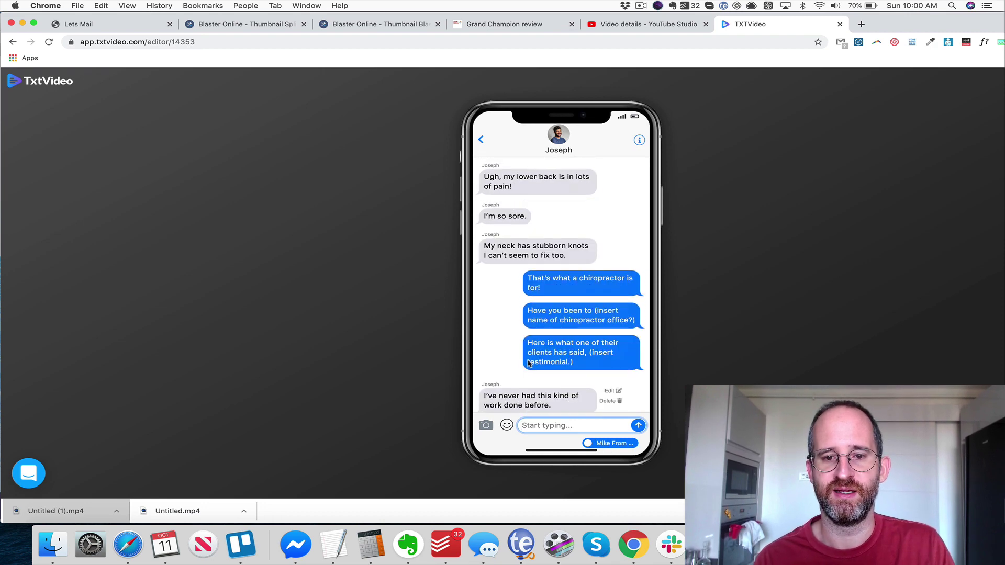
- Change the neck-knots message text to 'I'm in pain'
left_click(611, 244)
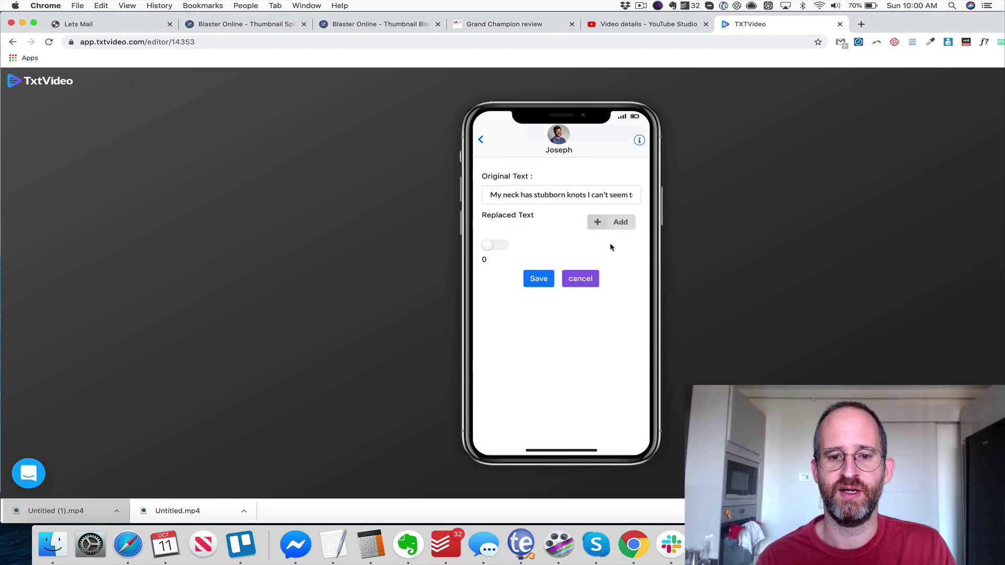
triple_click(553, 194)
type("I'm in pain")
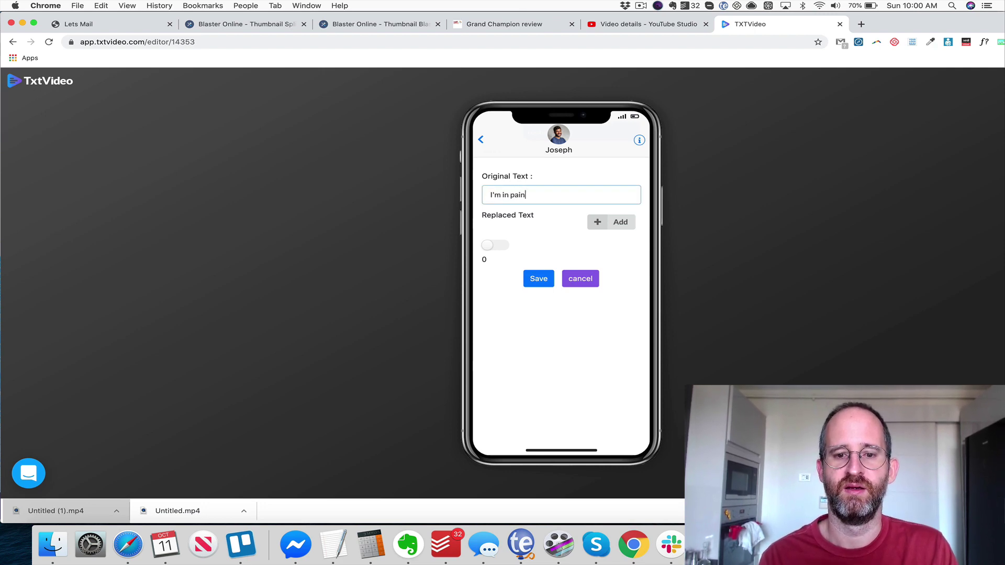
left_click(538, 279)
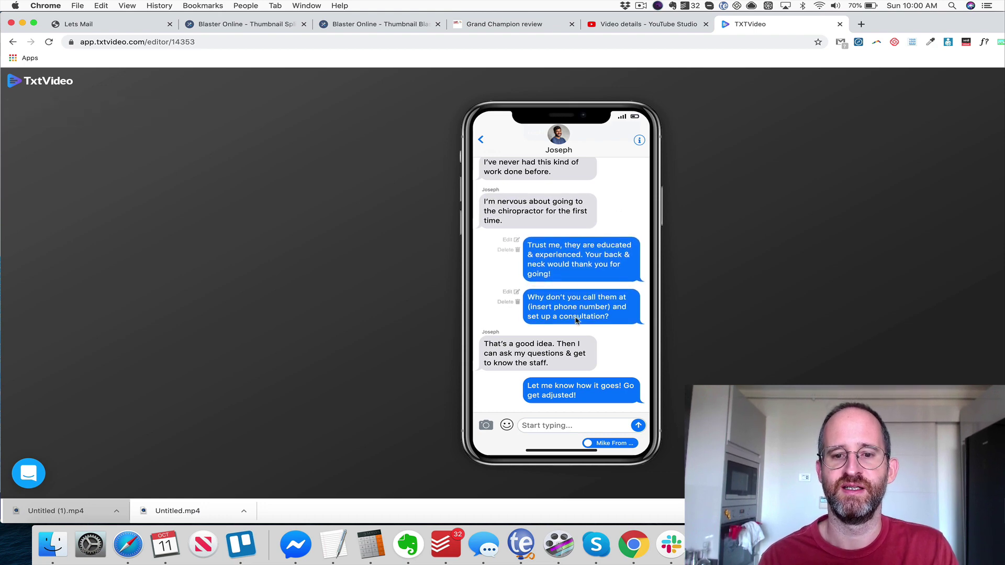
- Replace the phone-number message bubble's text with 'call me'
left_click(511, 295)
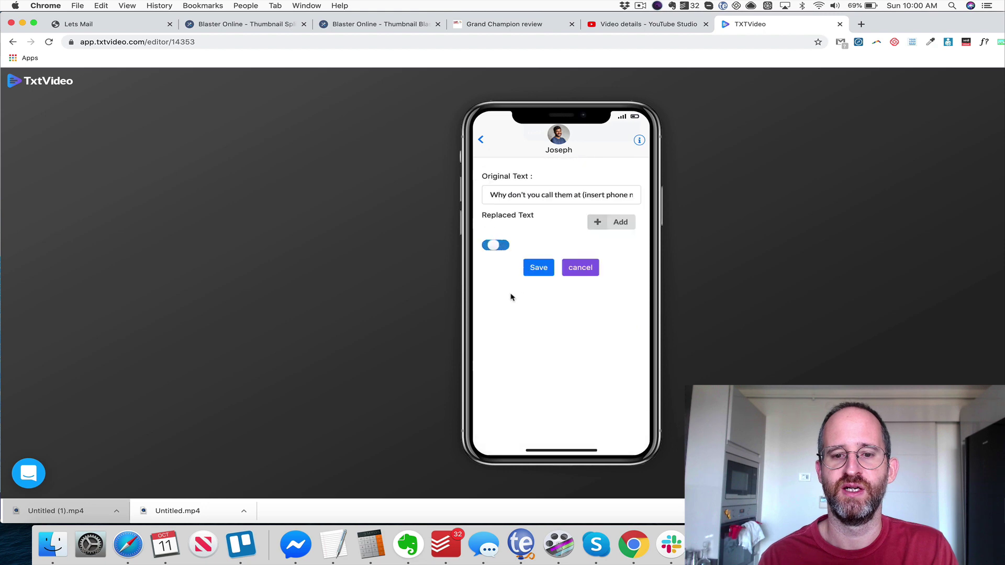
triple_click(534, 195)
type("call me")
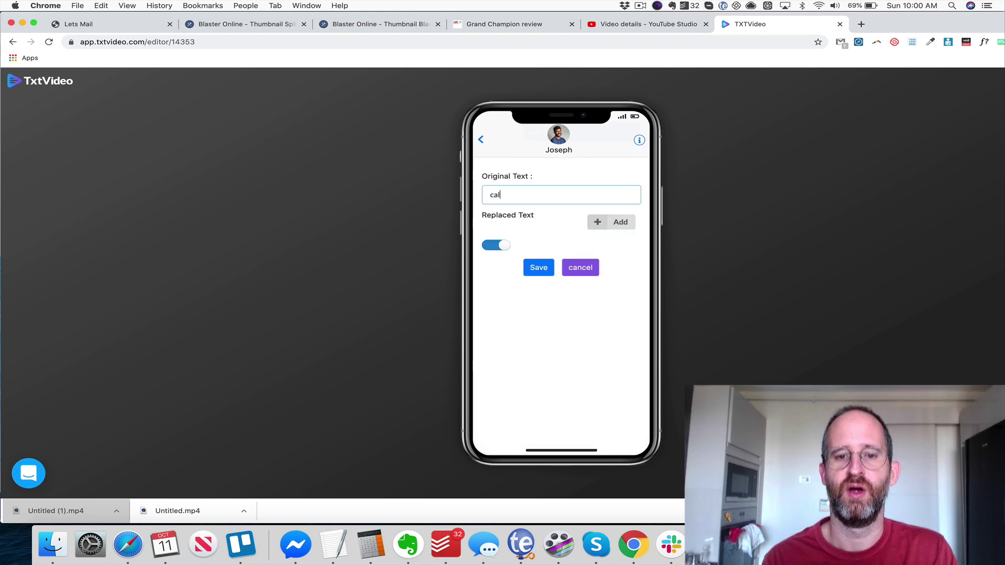
left_click(539, 266)
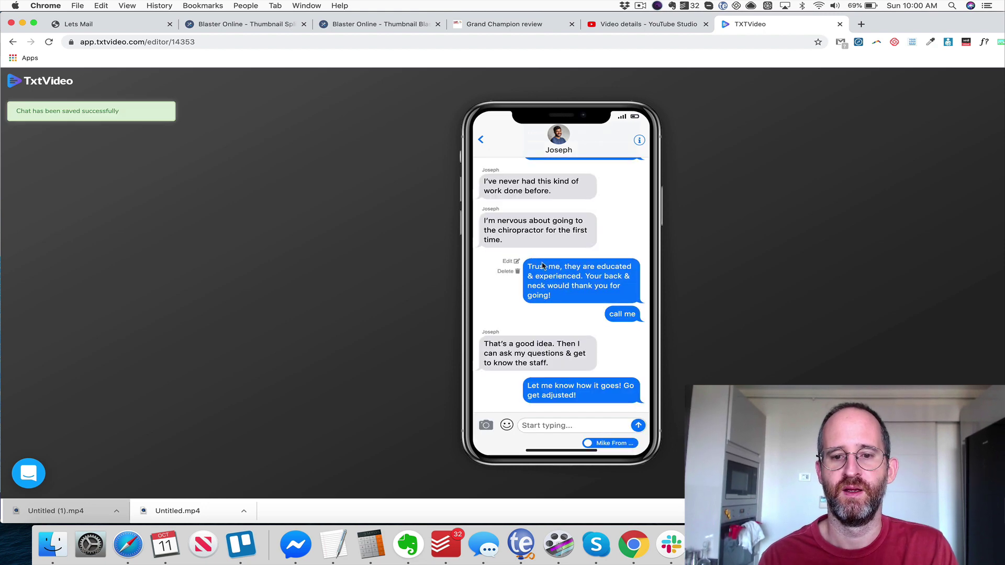
- Send three test messages 'sfdsfdsf', 'sfsdfds' (from Joseph) and 'sdfdsfds', alternating sender sides
left_click(581, 424)
type("sfdsfdsf")
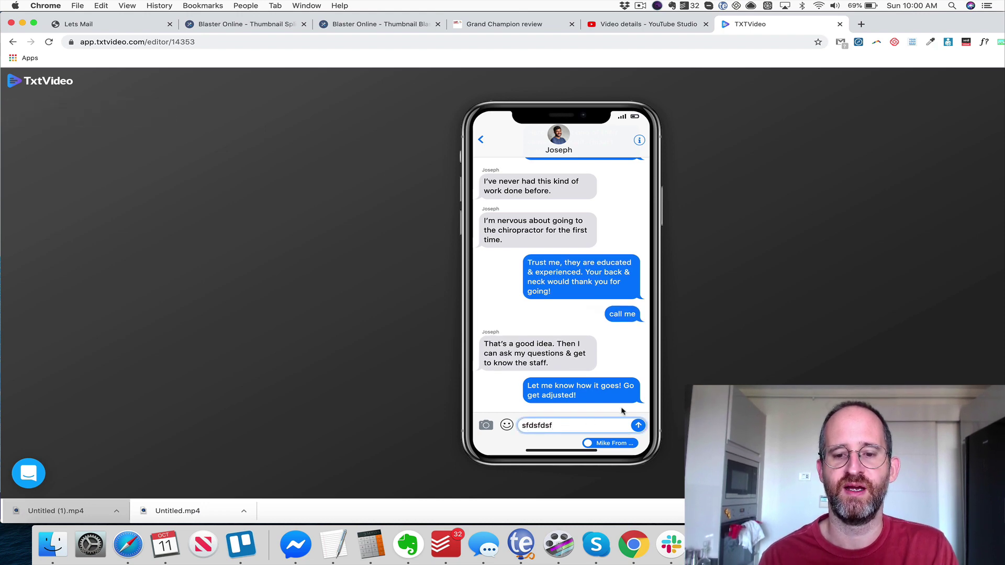
left_click(638, 426)
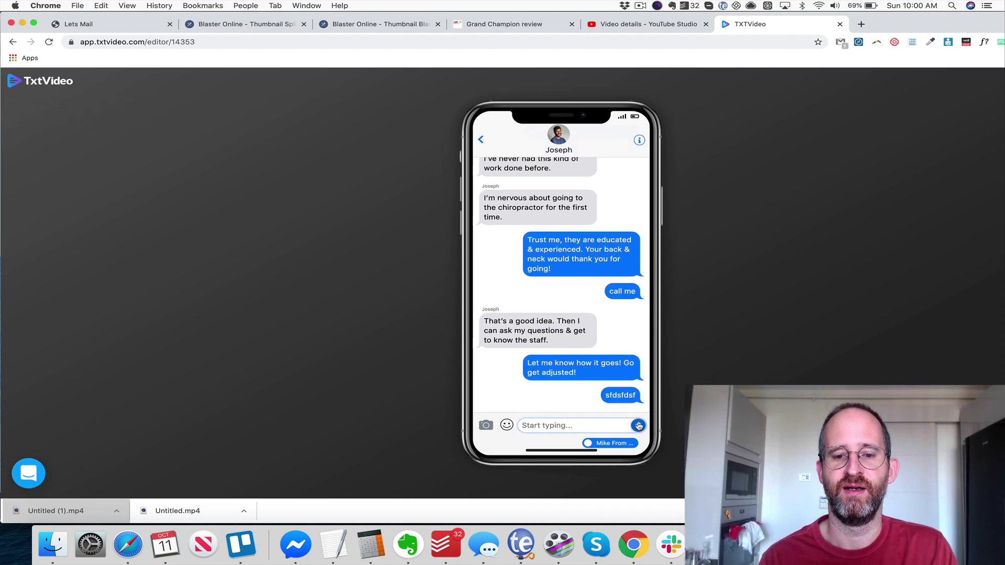
left_click(616, 445)
left_click(581, 424)
type("sfsdfds")
left_click(636, 428)
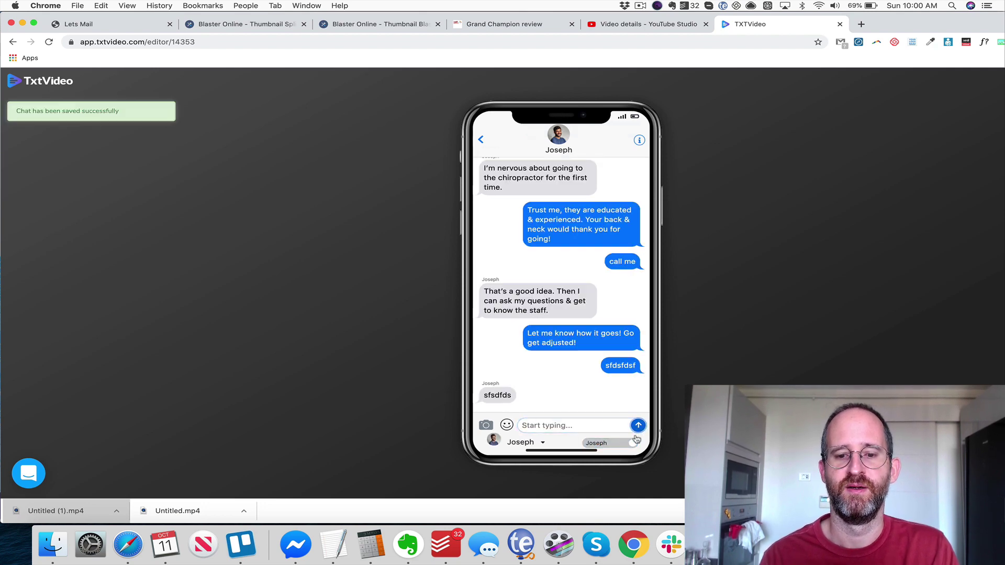
left_click(630, 448)
left_click(555, 429)
type("sdfdsfds")
left_click(637, 425)
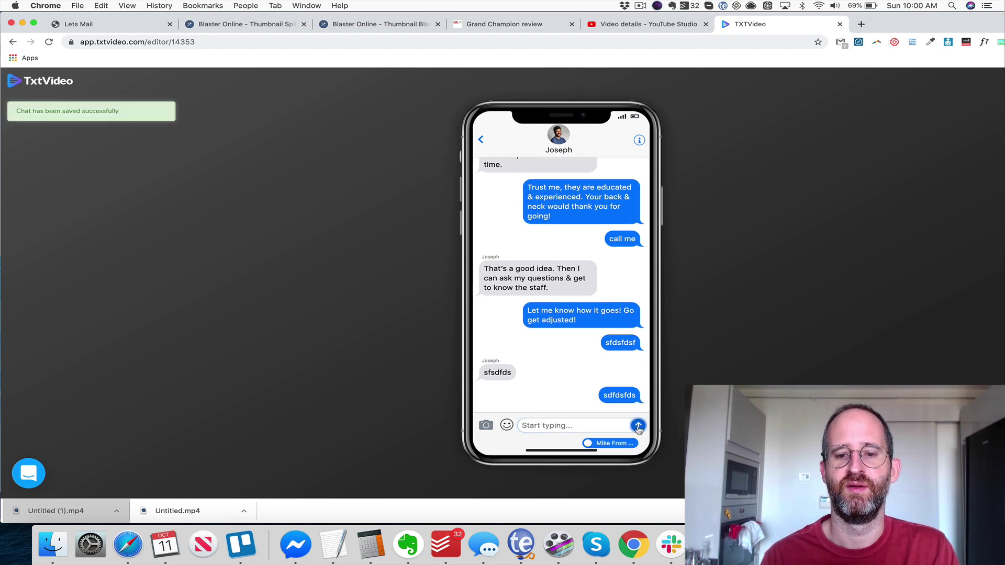
left_click(486, 426)
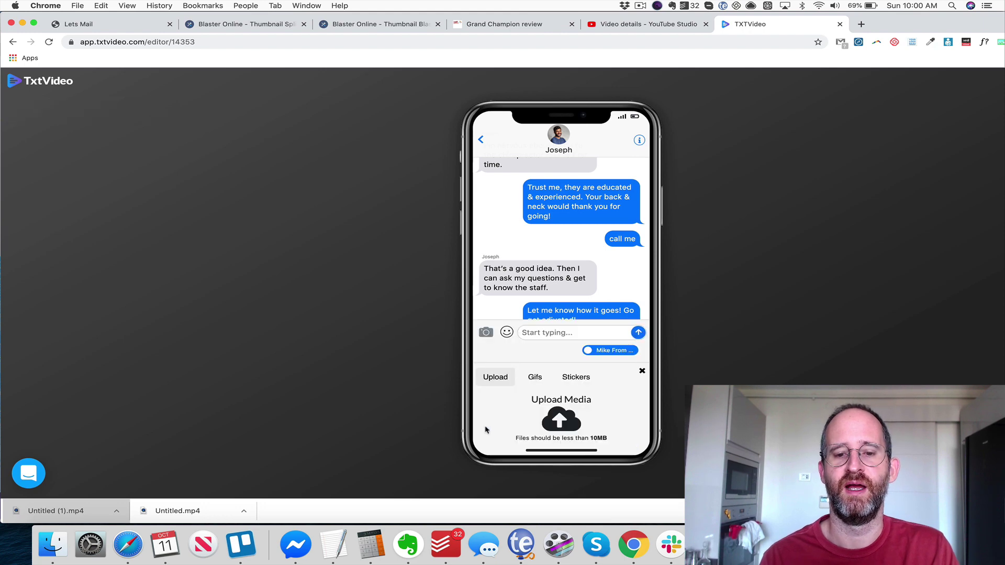
- Add the 'THAT DOESN'T SCARE YOU?' GIPHY GIF, then send a five-emoji message
left_click(536, 379)
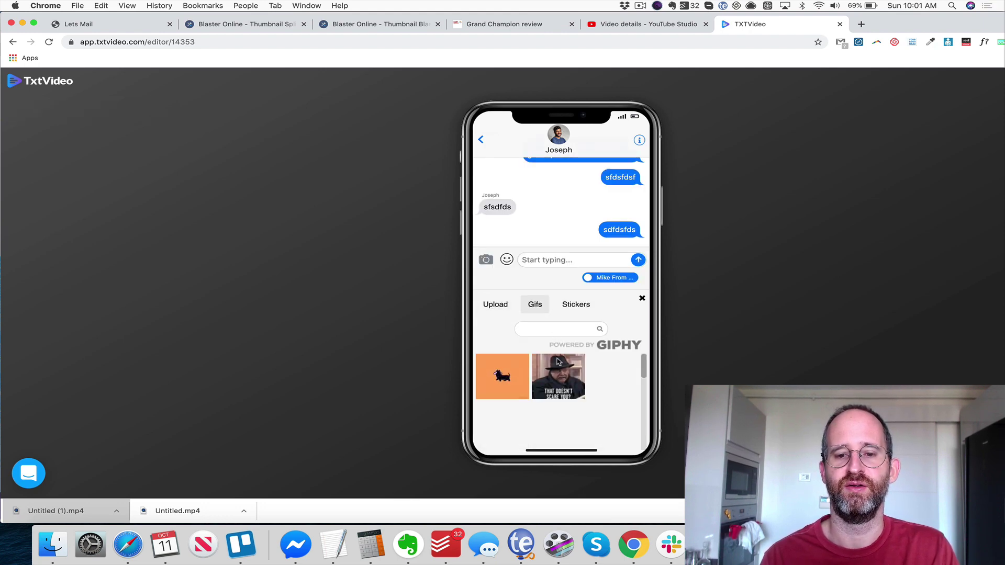
left_click(558, 376)
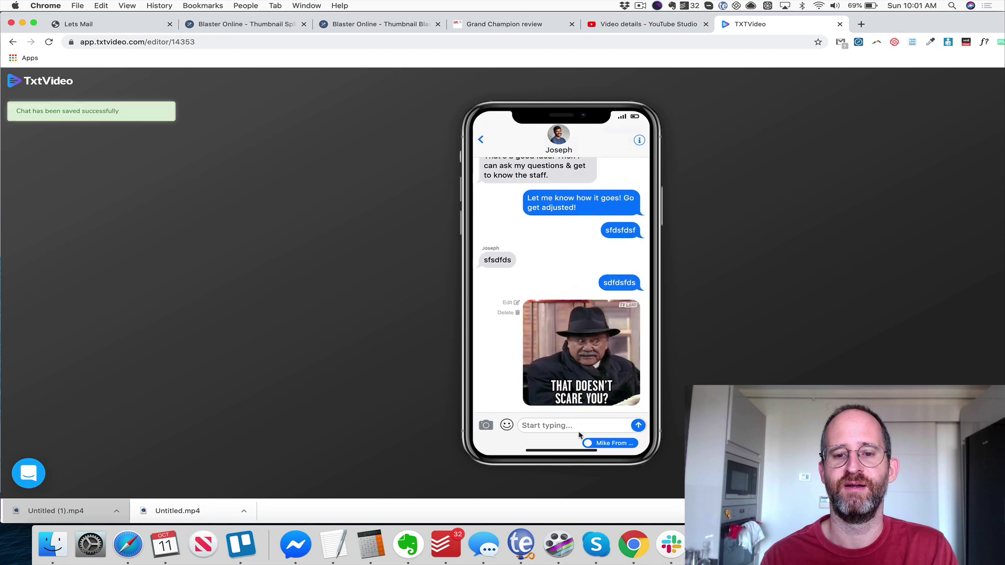
left_click(506, 425)
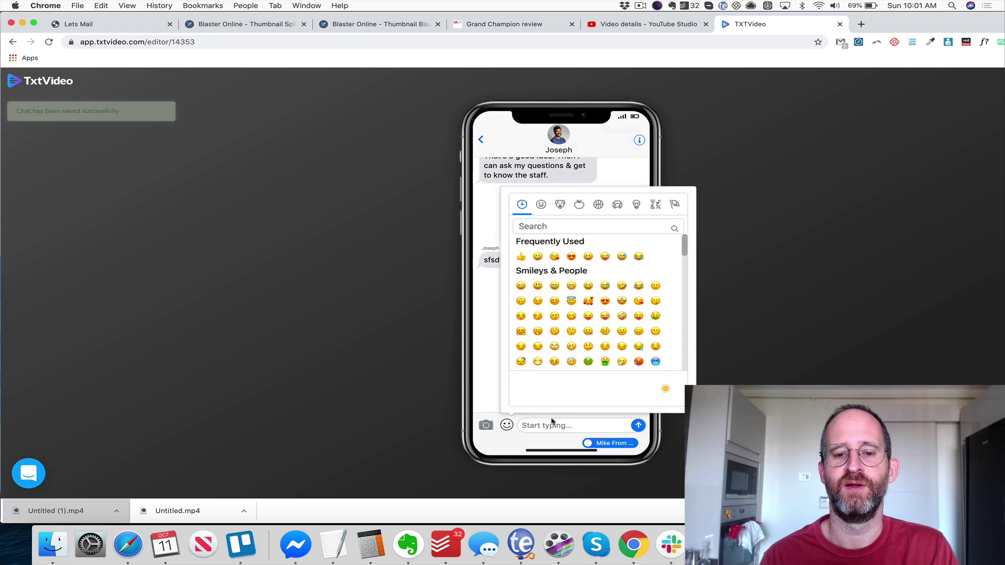
left_click(538, 330)
left_click(538, 331)
key("Return")
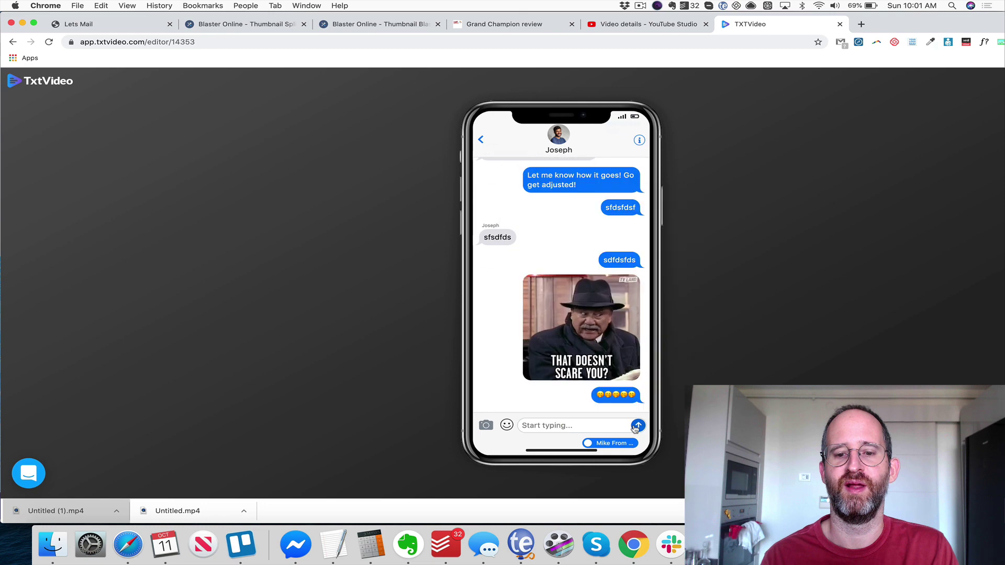
mouse_move(544, 336)
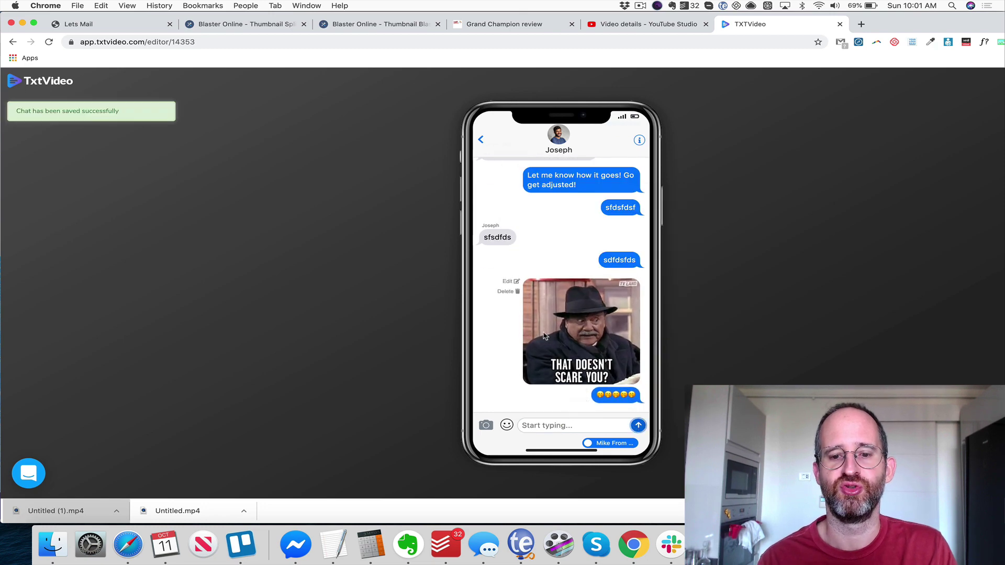
- Play the Joseph chat preview, showing the three back-pain messages and a reply being typed
left_click(566, 451)
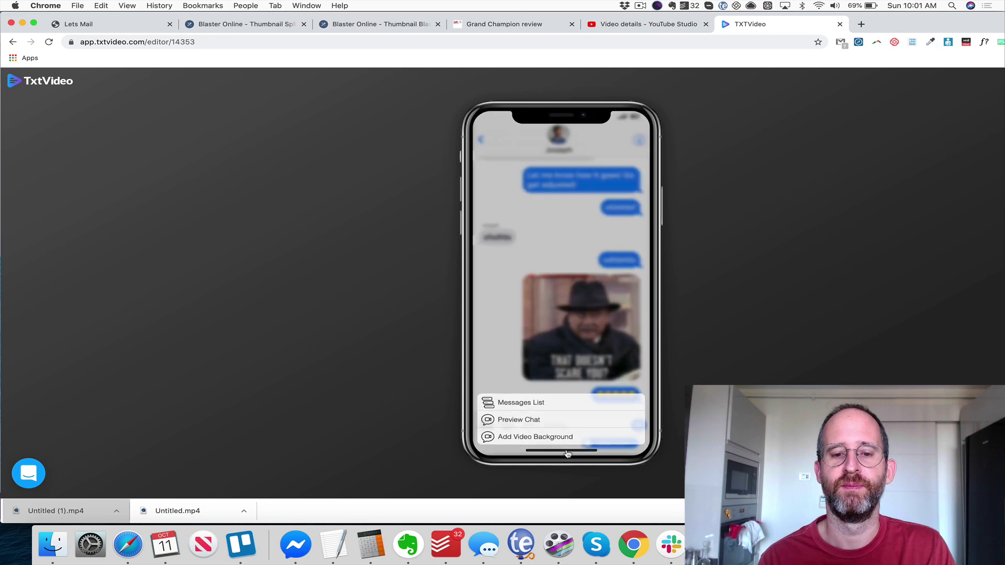
left_click(514, 420)
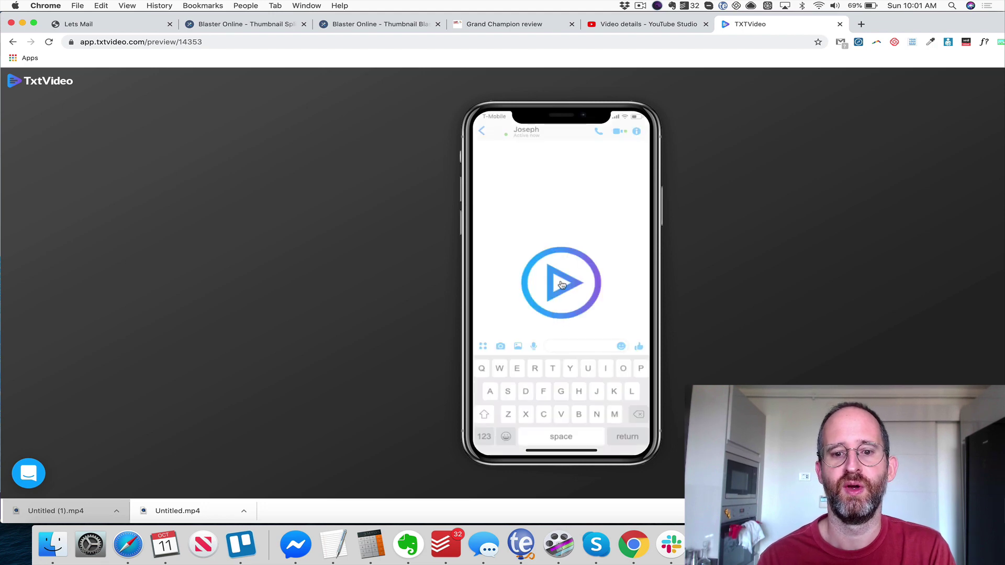
left_click(562, 284)
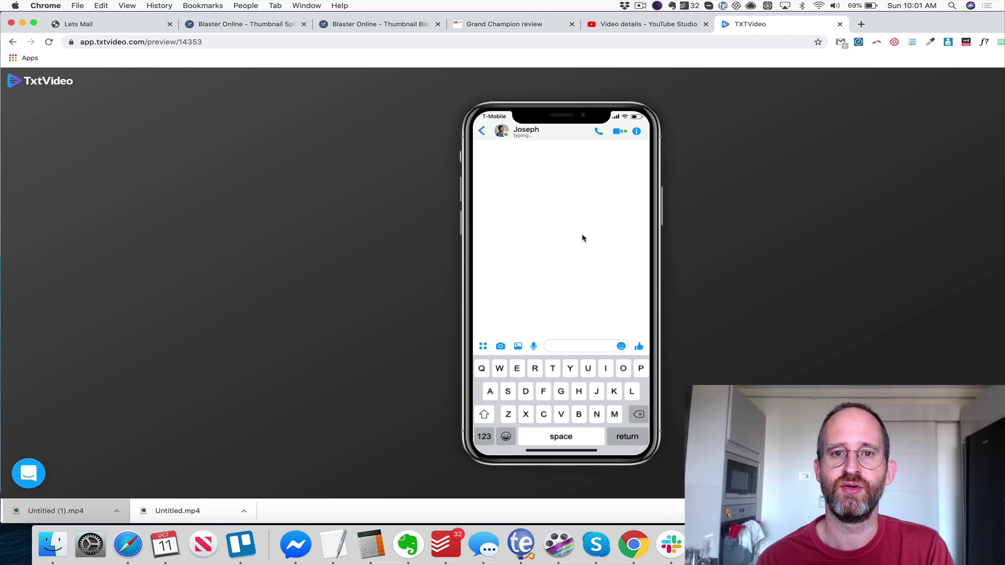
left_click(573, 452)
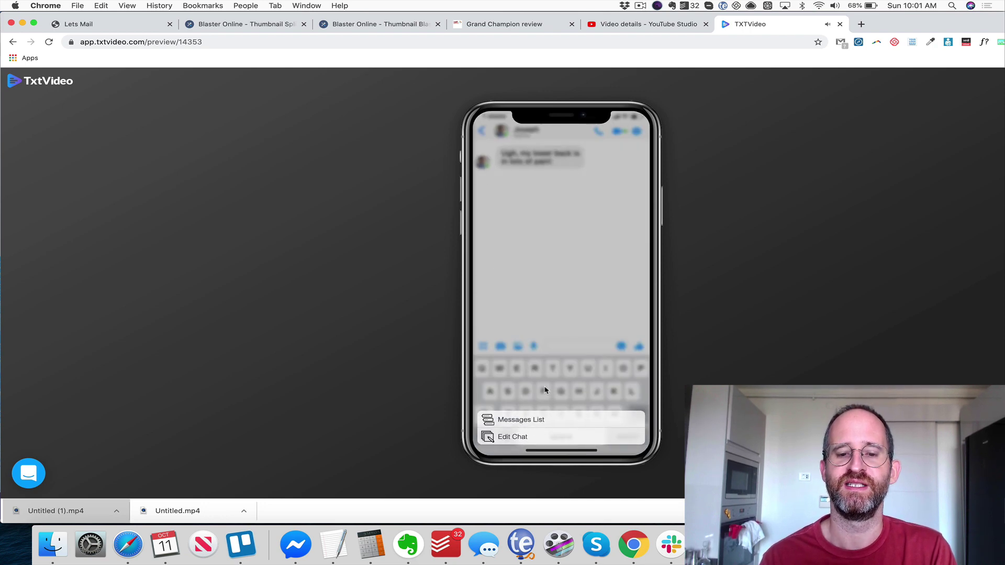
left_click(564, 339)
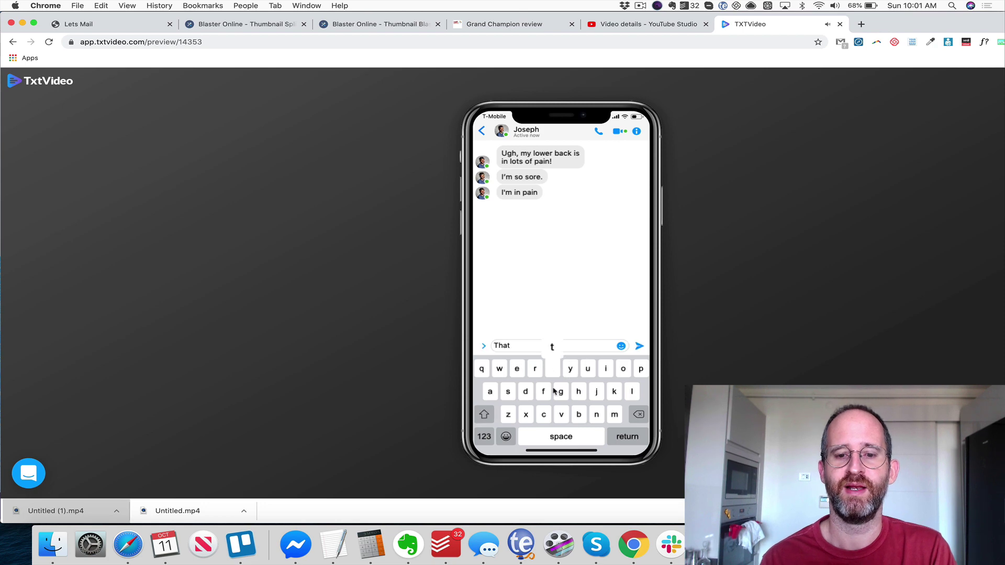
- Reopen the first Untitled chat and bring up the video background picker with Brian, Simon and Sunita clips
left_click(482, 132)
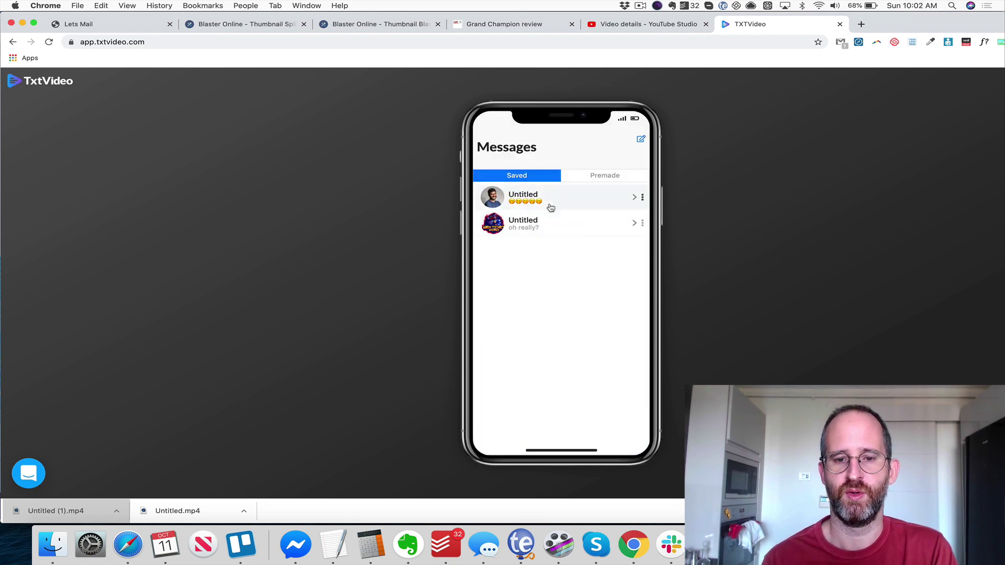
left_click(551, 208)
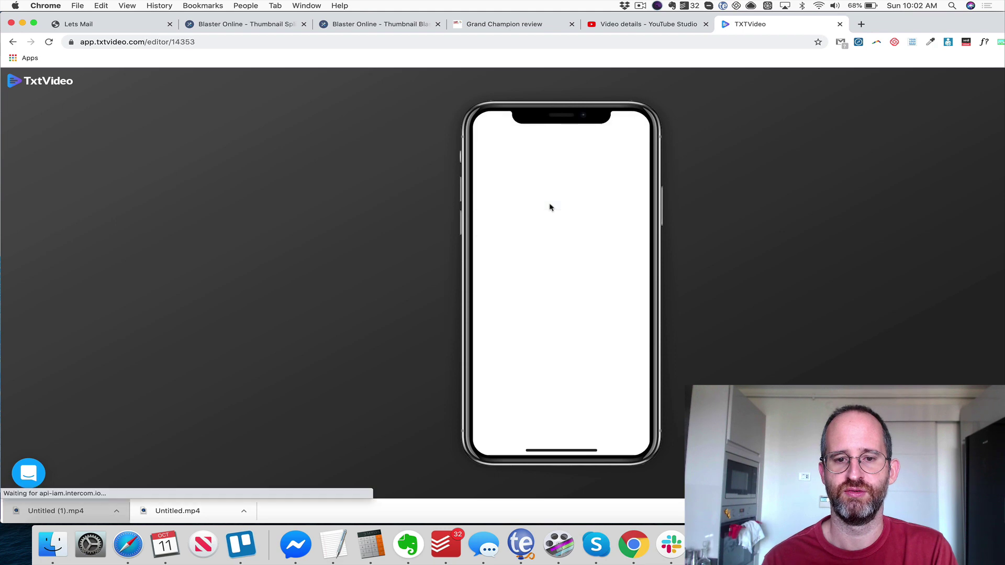
left_click(560, 452)
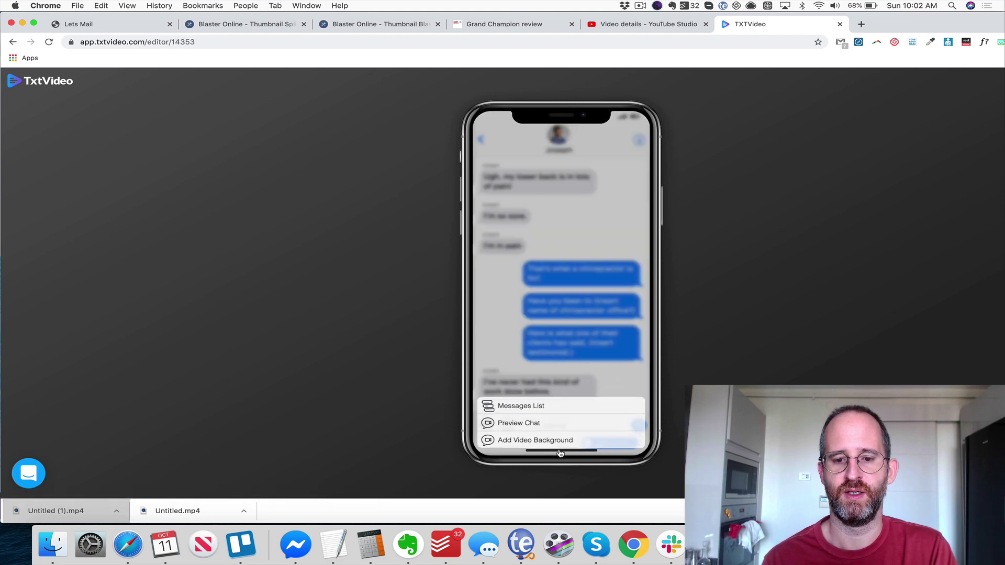
left_click(530, 441)
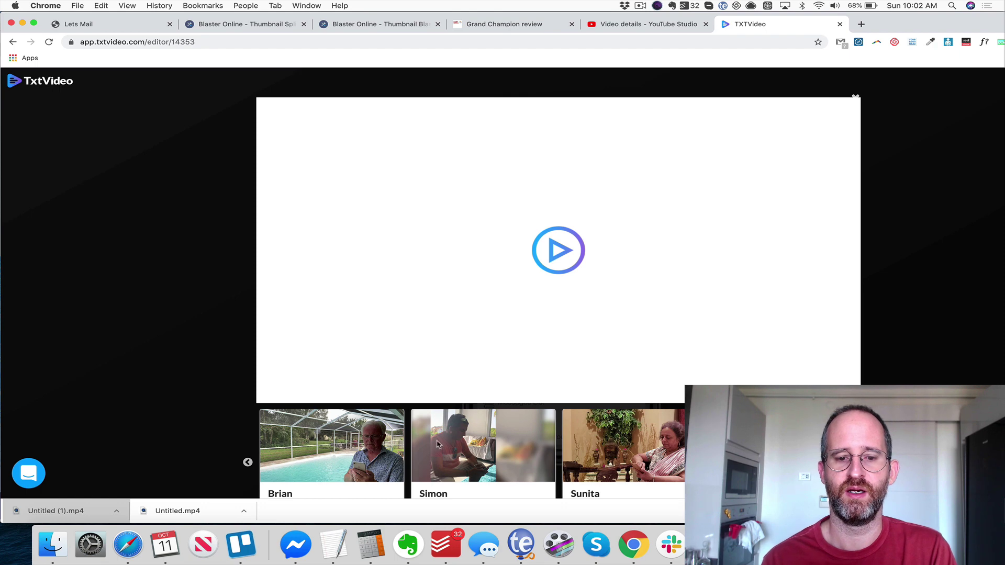
- Watch the Joseph chat play over a video background clip, then close the preview
left_click(546, 250)
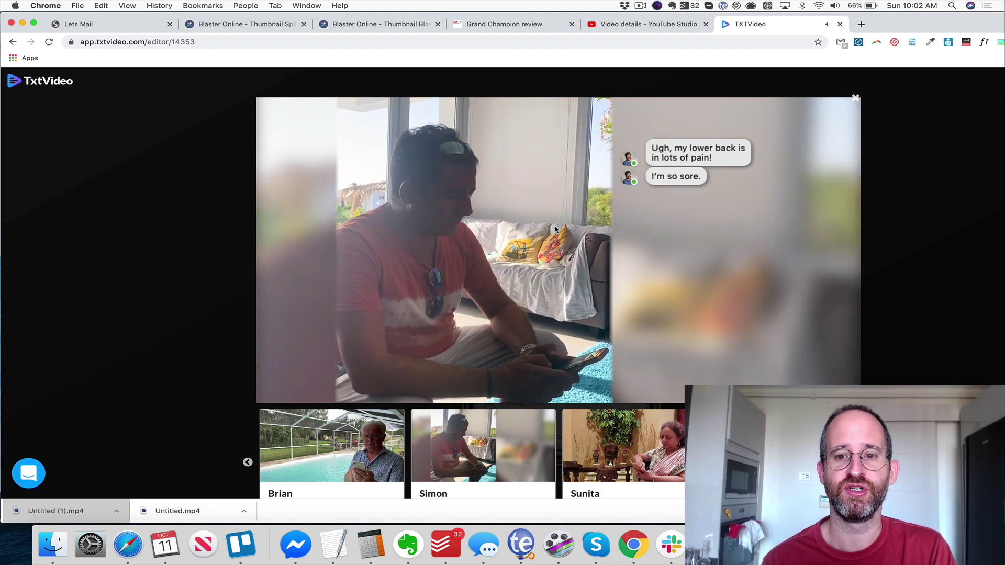
scroll(635, 284, "down", 3)
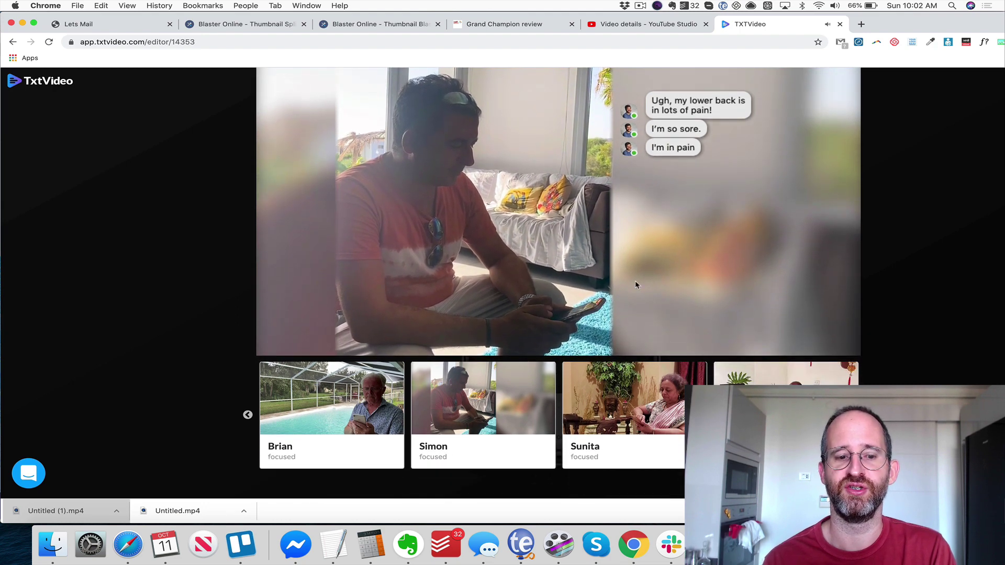
scroll(875, 376, "up", 1)
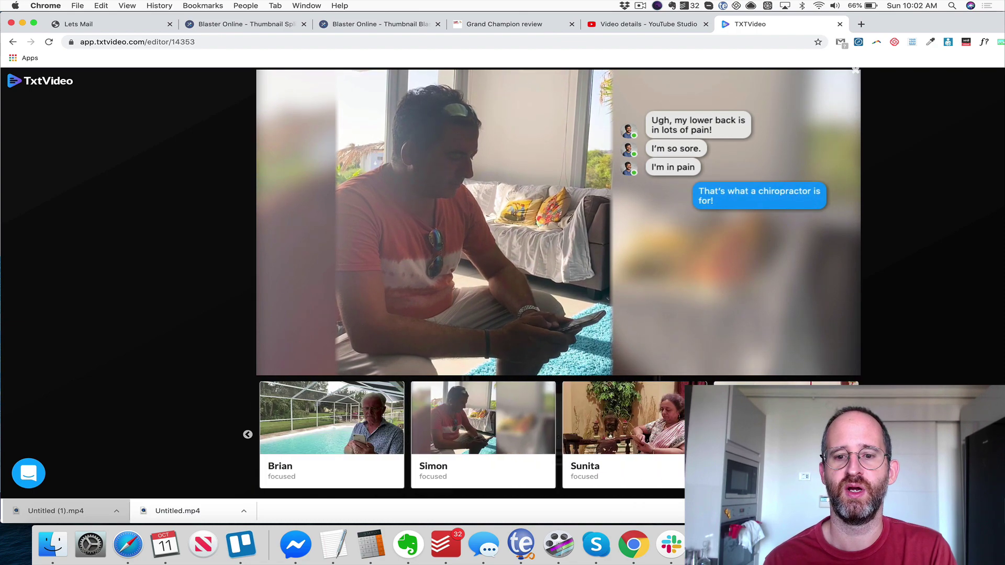
scroll(675, 283, "up", 1)
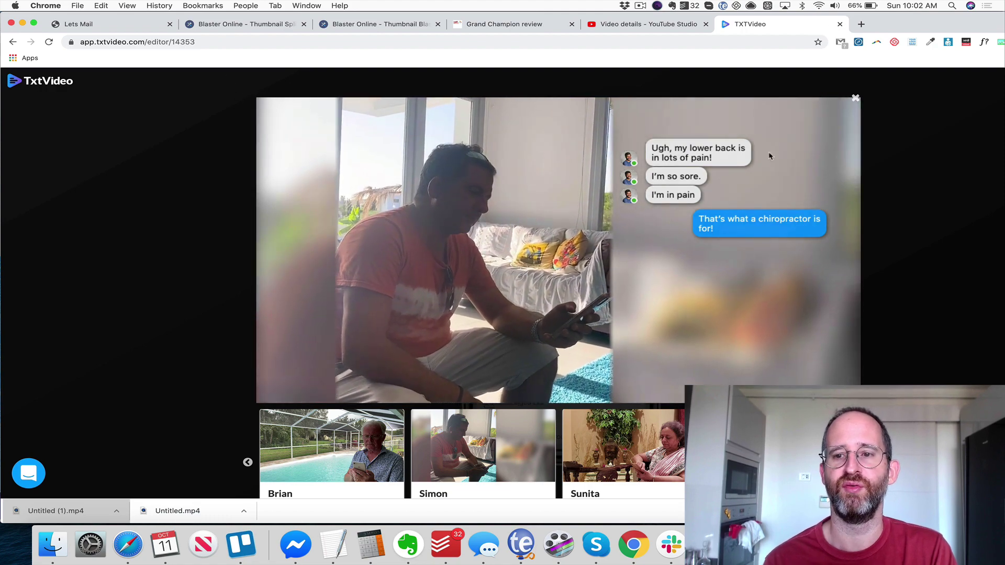
left_click(854, 99)
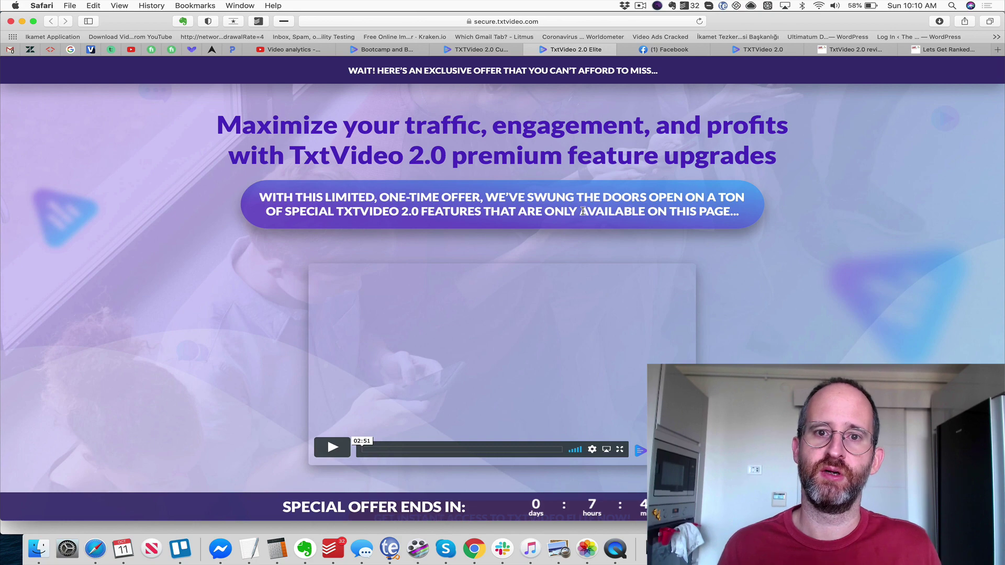
scroll(583, 211, "down", 15)
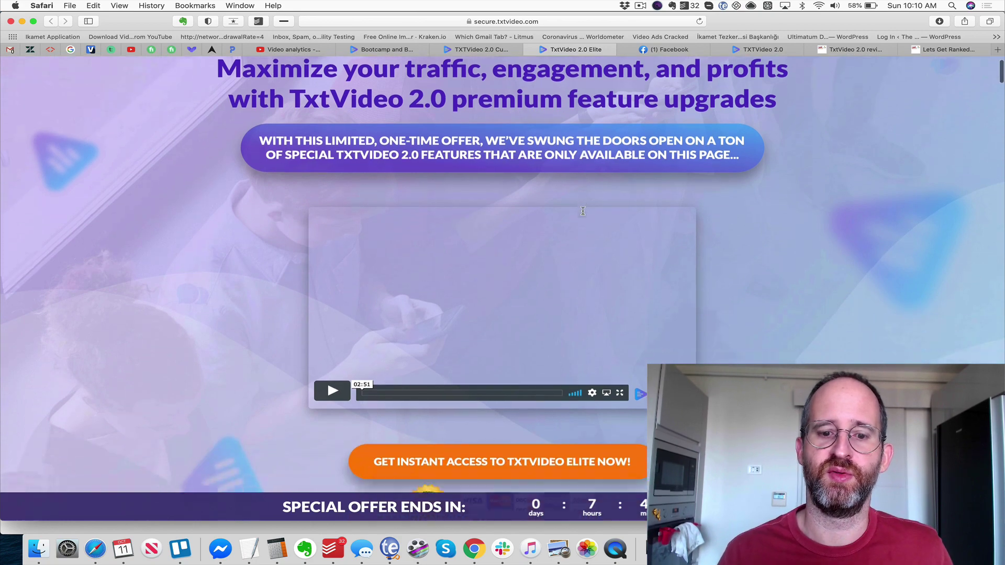
scroll(586, 214, "down", 20)
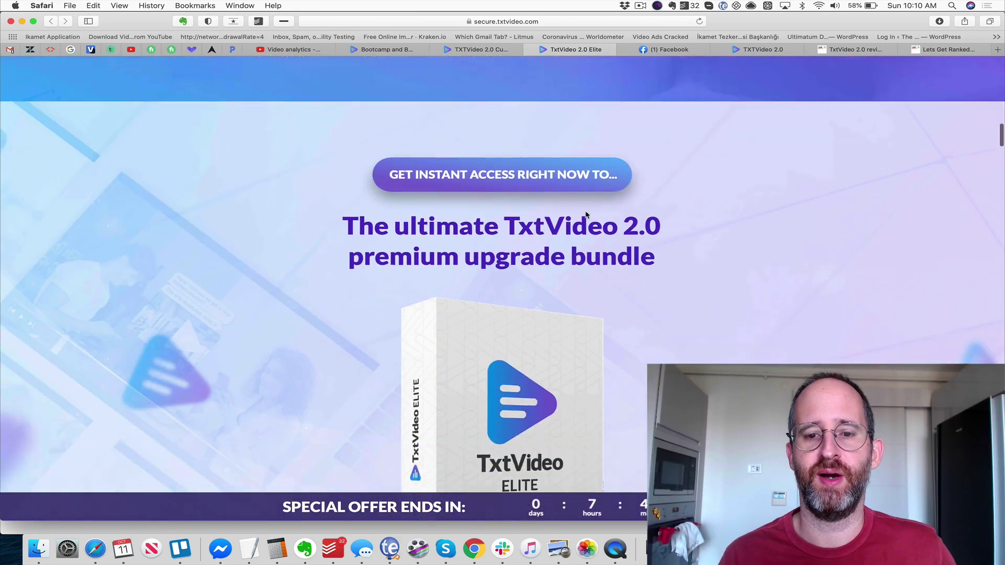
scroll(586, 215, "down", 3)
scroll(586, 215, "up", 3)
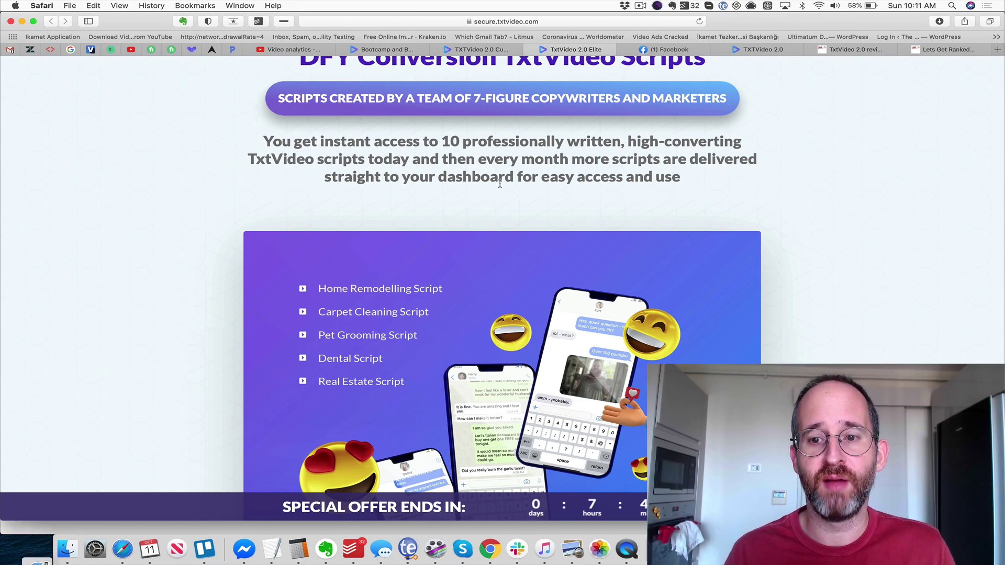
scroll(499, 183, "down", 5)
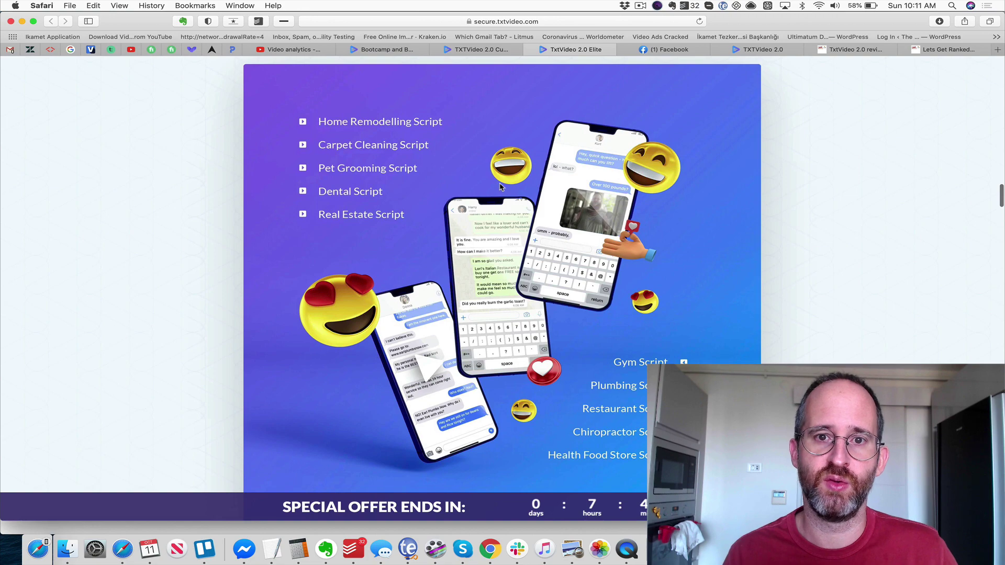
scroll(500, 186, "down", 10)
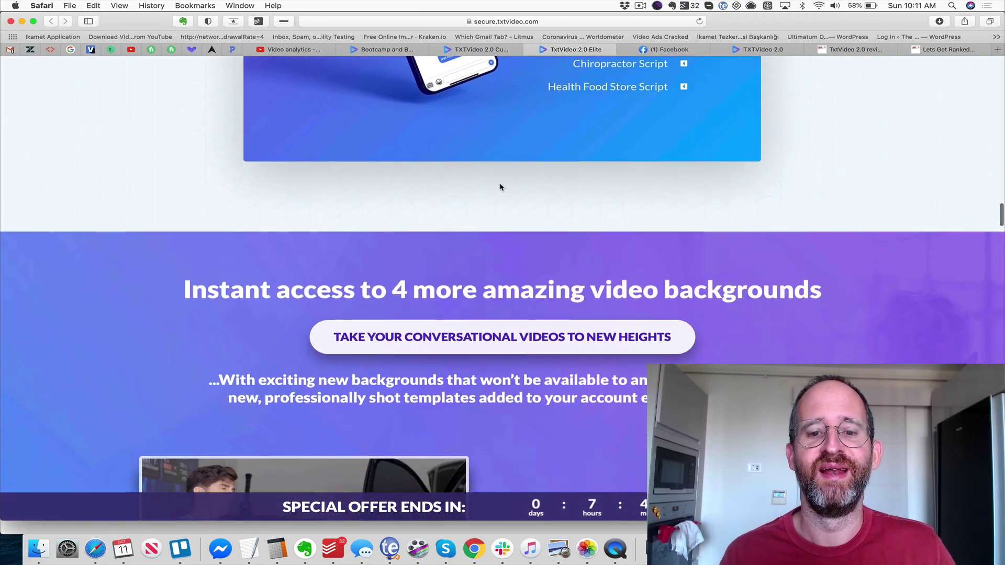
scroll(500, 187, "down", 3)
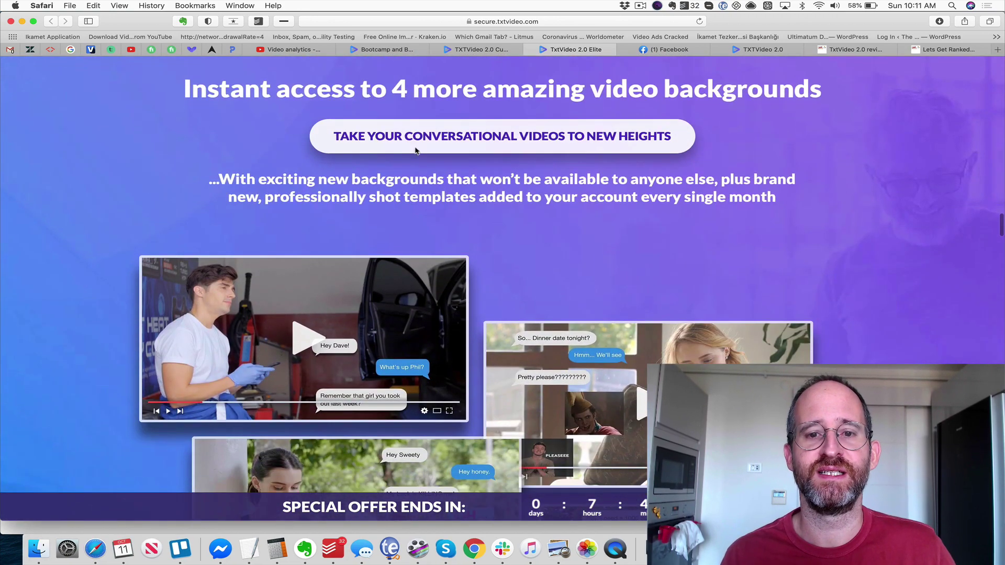
scroll(522, 112, "down", 4)
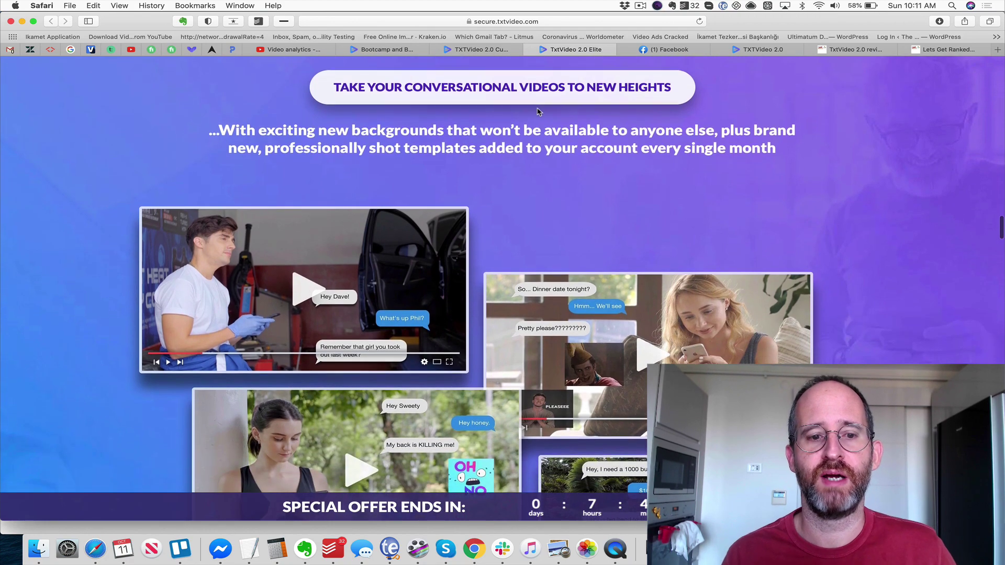
scroll(537, 111, "down", 10)
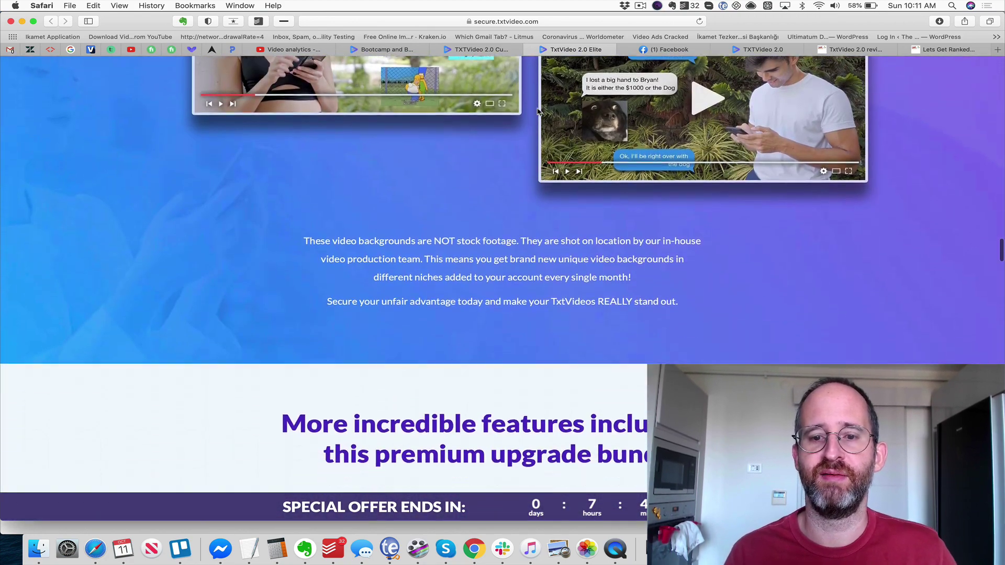
scroll(537, 111, "down", 3)
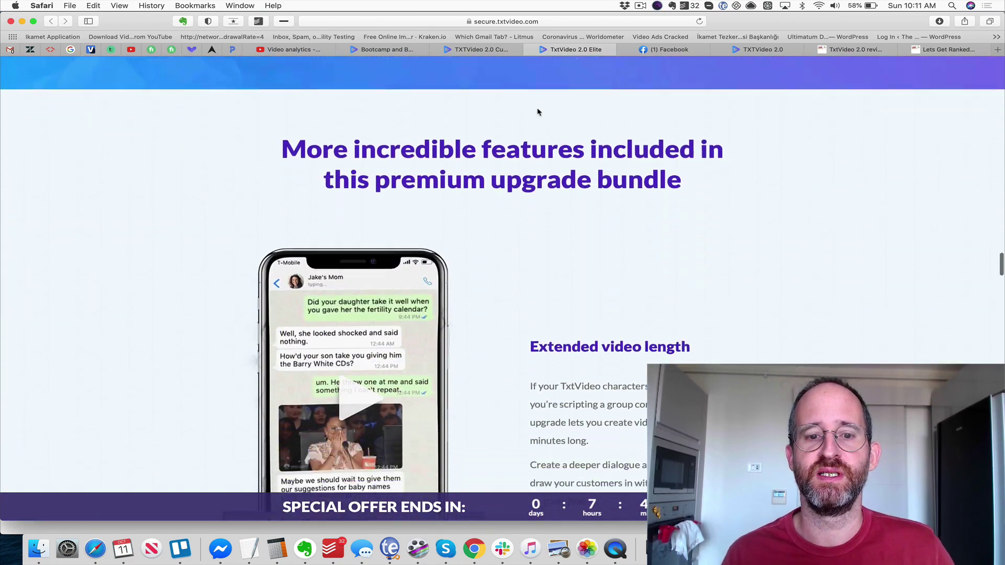
scroll(586, 274, "down", 1)
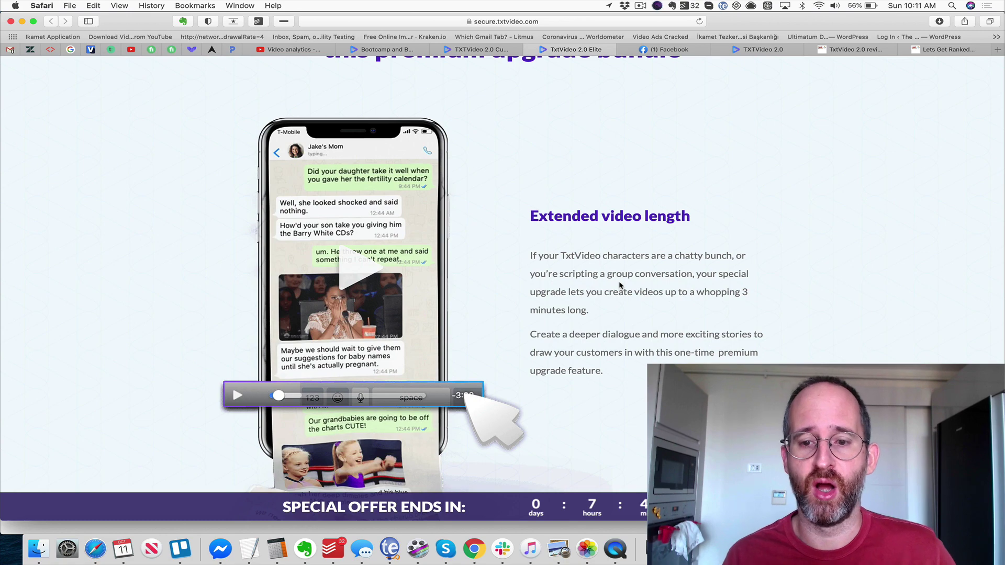
scroll(619, 285, "down", 3)
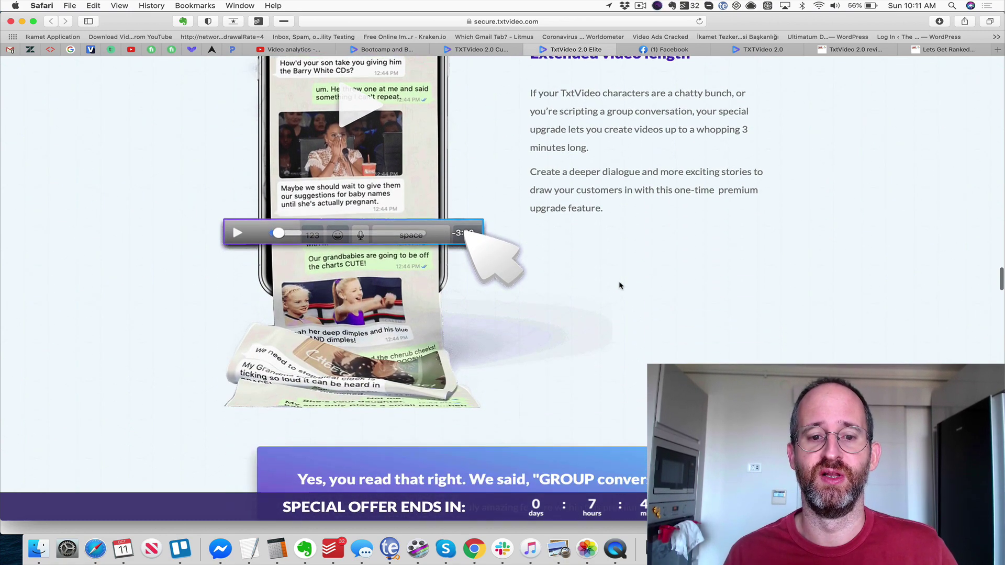
scroll(619, 285, "down", 8)
scroll(620, 285, "up", 1)
scroll(619, 285, "down", 4)
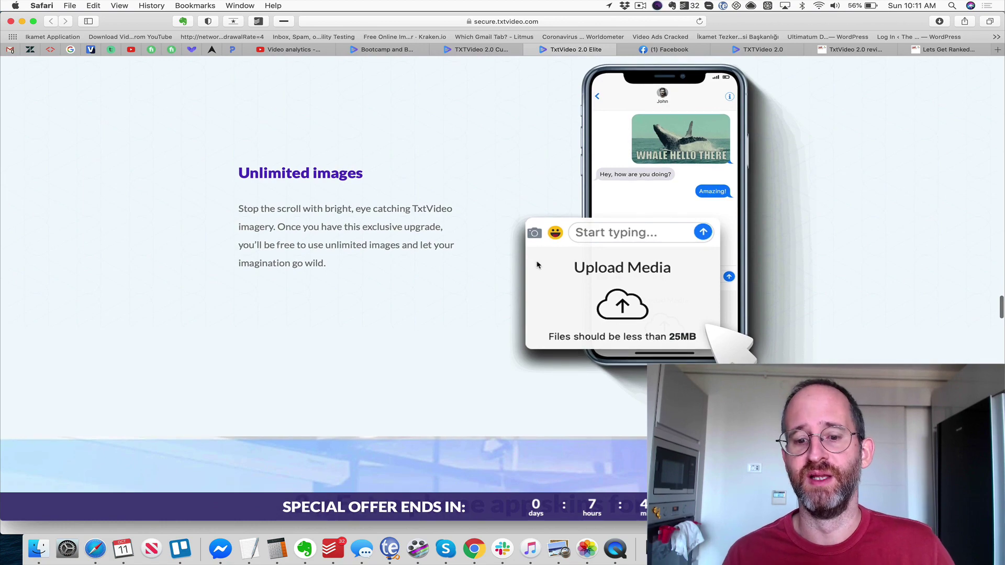
scroll(536, 265, "down", 7)
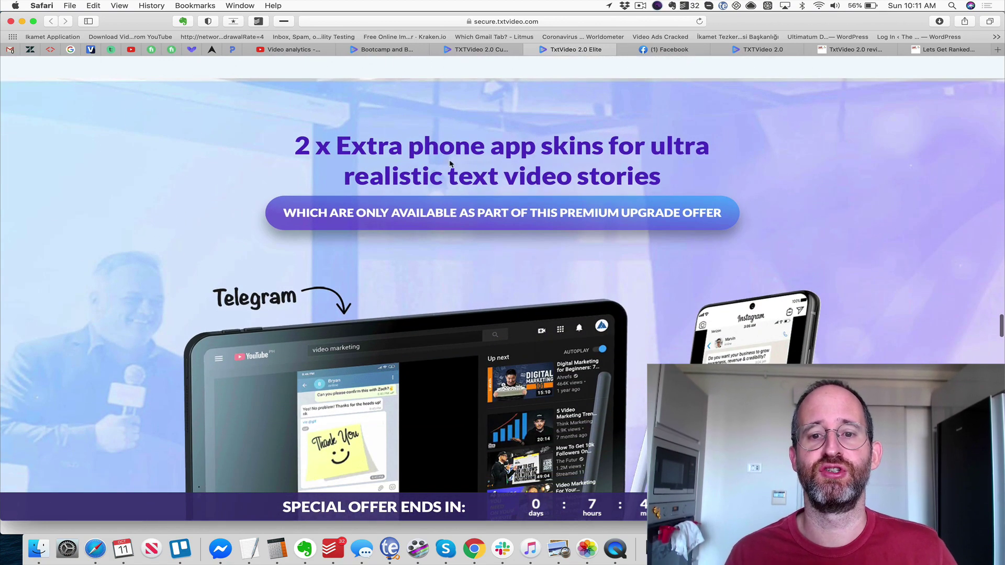
scroll(379, 194, "down", 3)
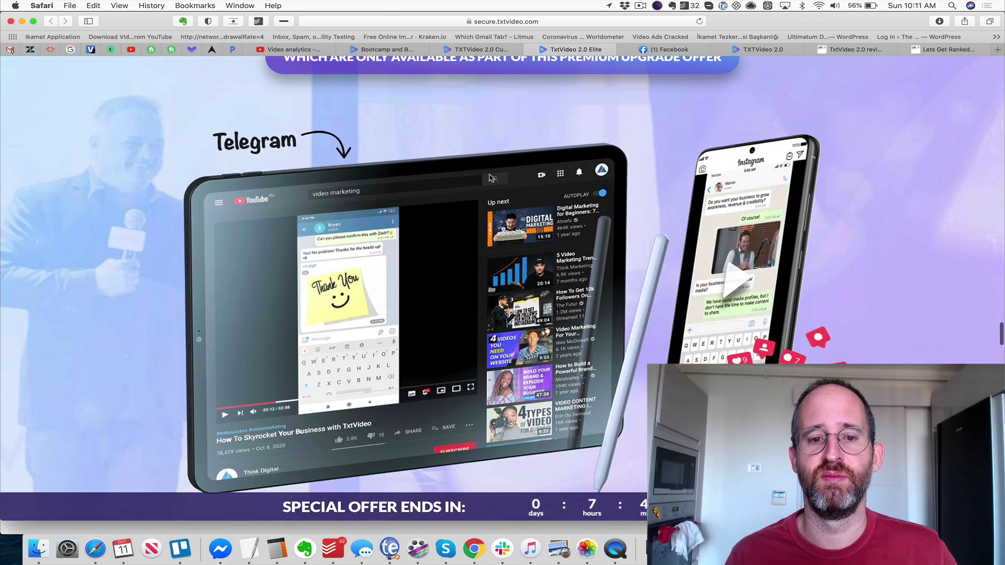
scroll(379, 194, "down", 10)
scroll(700, 200, "down", 6)
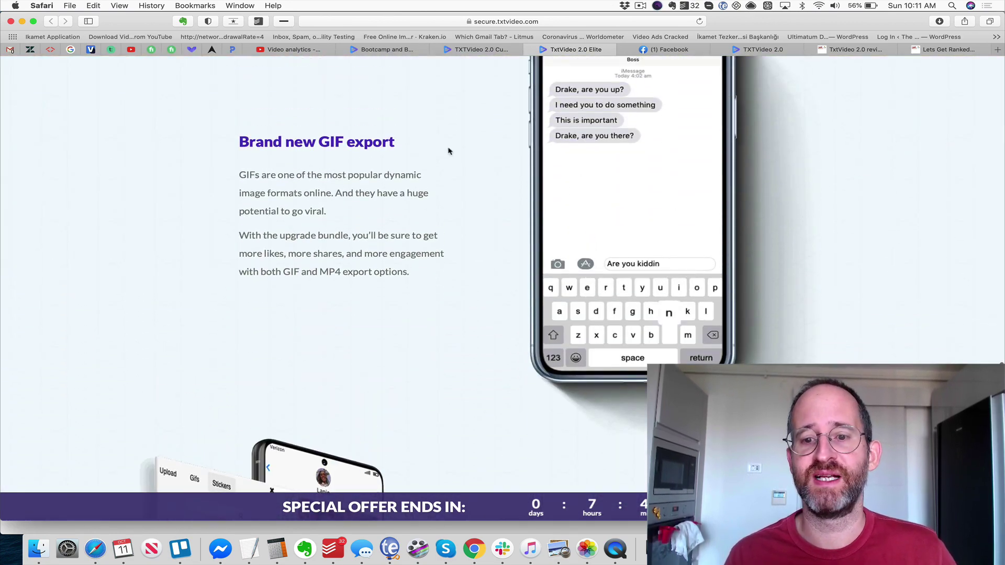
scroll(607, 211, "down", 8)
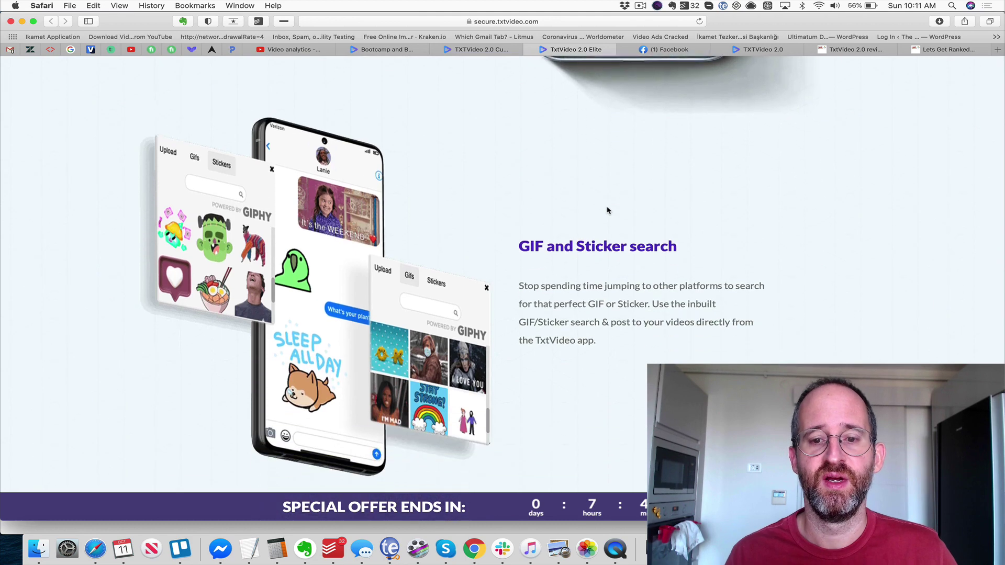
scroll(607, 211, "down", 8)
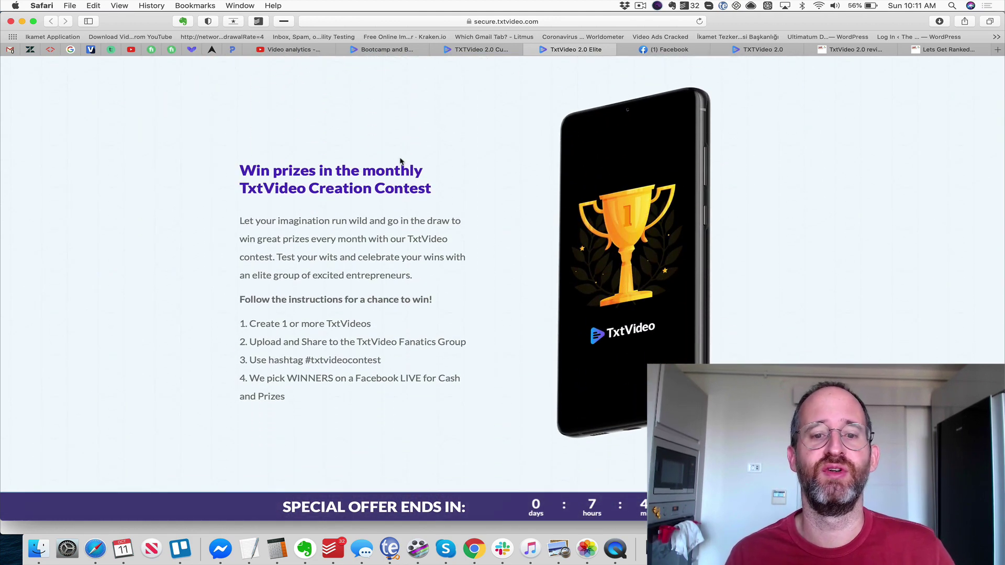
scroll(401, 161, "down", 4)
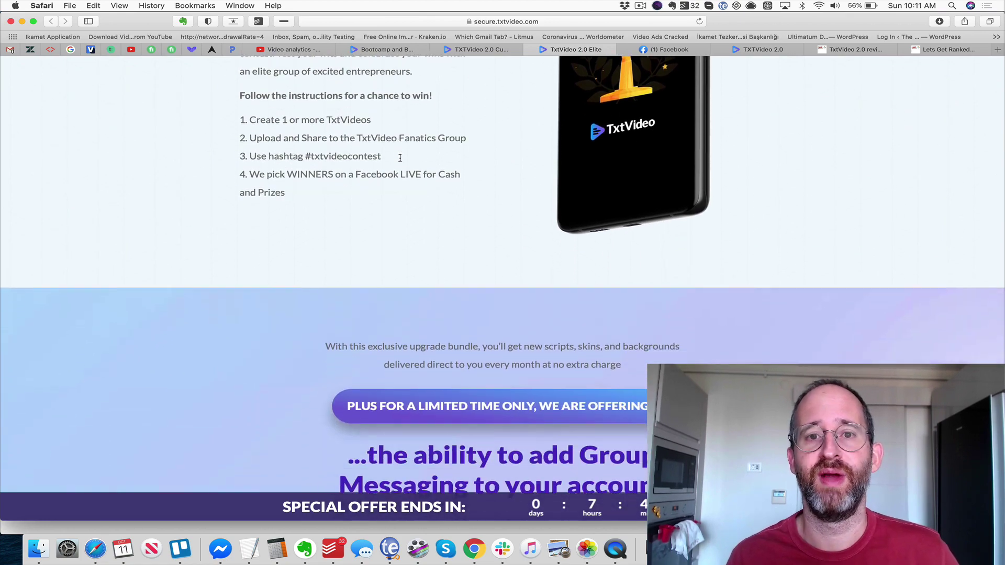
scroll(400, 158, "down", 10)
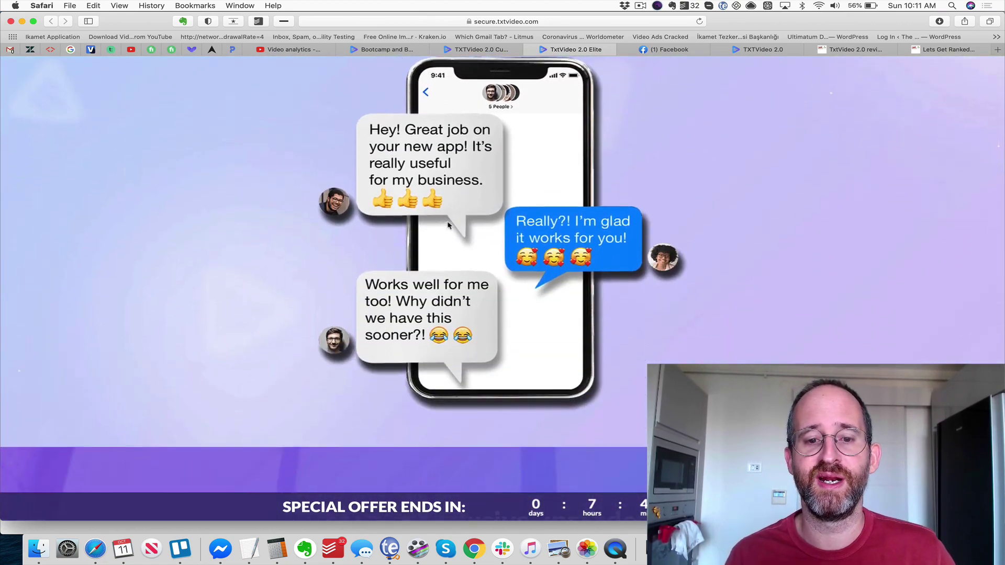
scroll(447, 225, "down", 12)
scroll(448, 225, "up", 3)
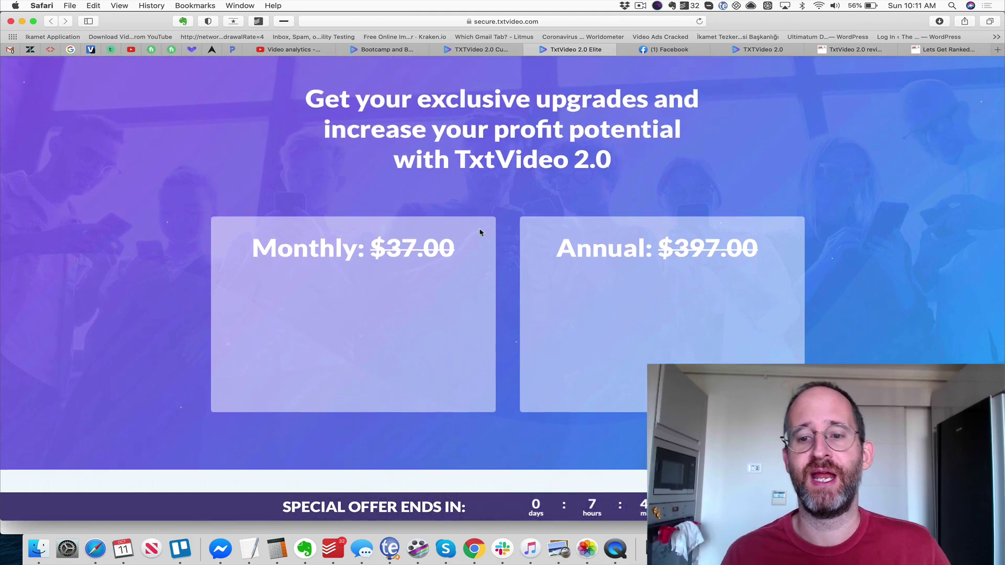
scroll(563, 245, "down", 17)
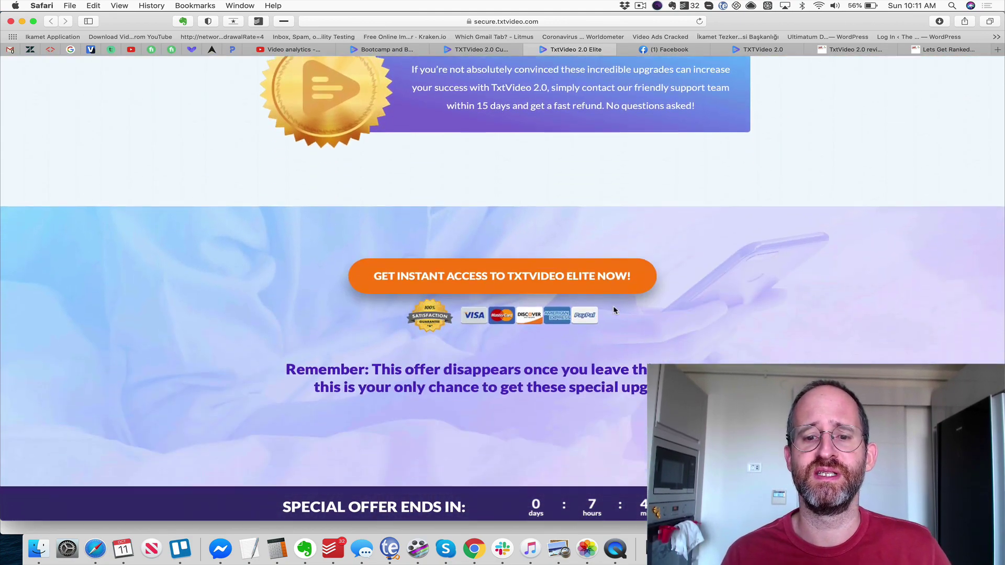
scroll(613, 308, "up", 8)
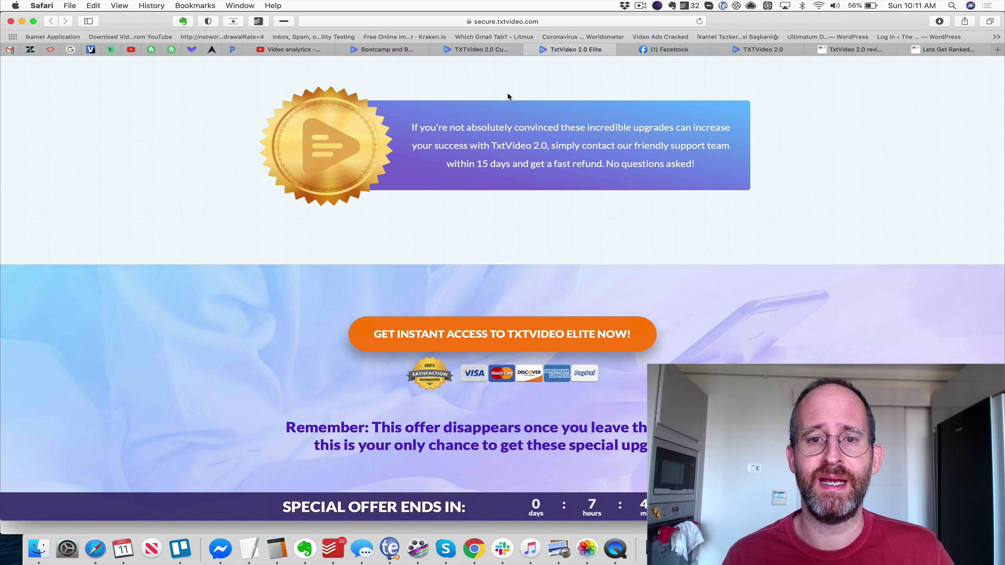
- Read the Custom Video Backgrounds upsell page in Safari from top down to its footer
left_click(480, 49)
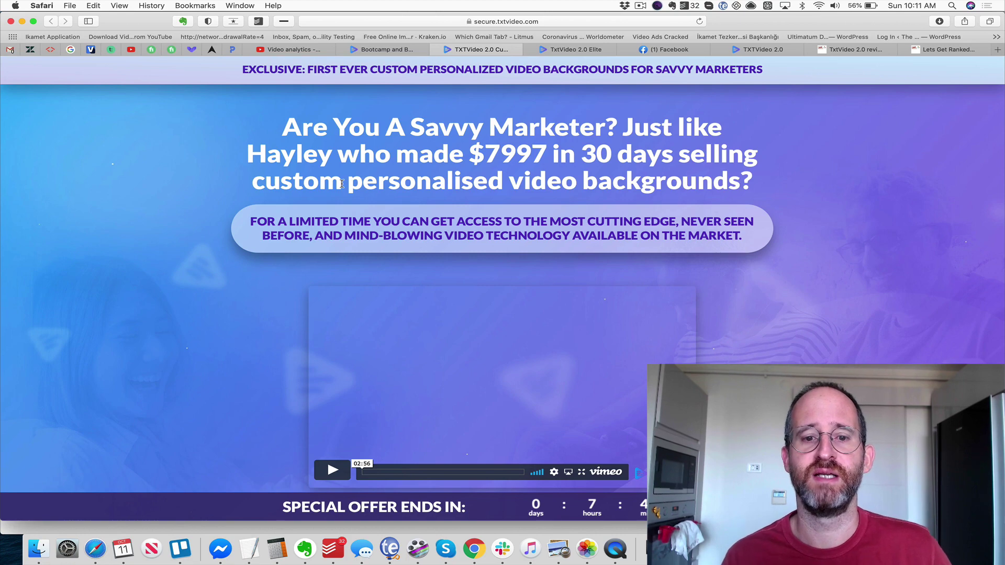
scroll(463, 186, "down", 1)
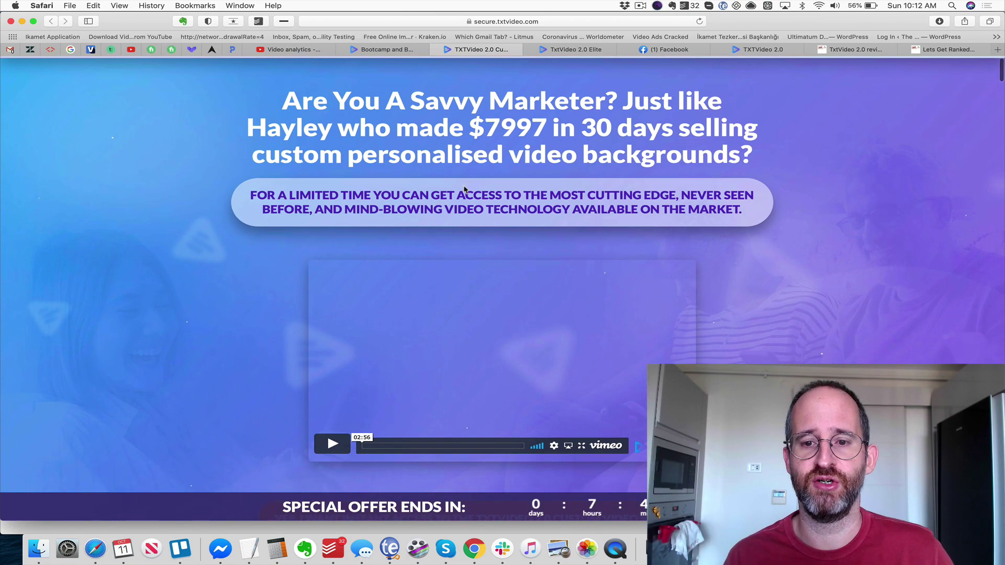
scroll(481, 190, "down", 10)
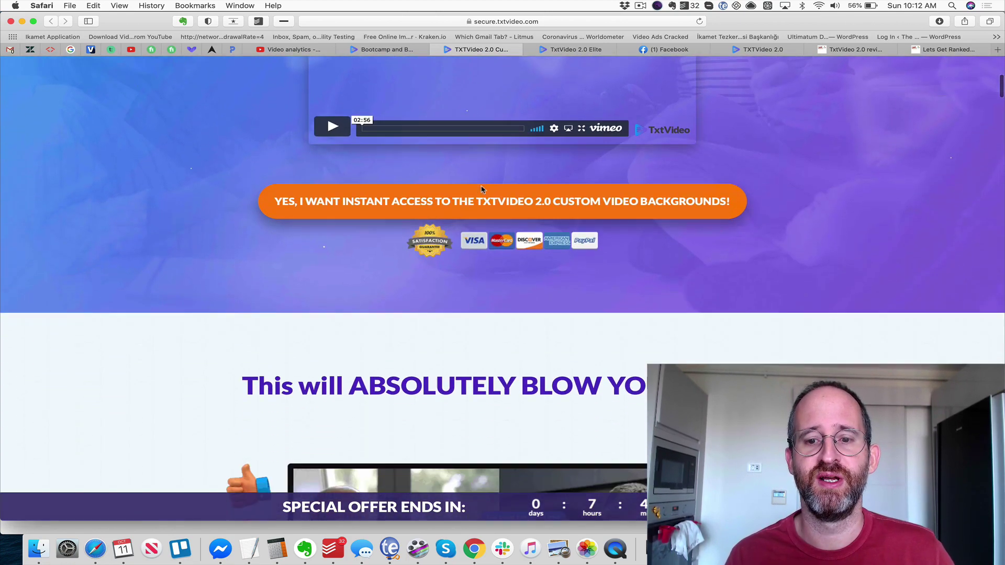
scroll(482, 190, "down", 15)
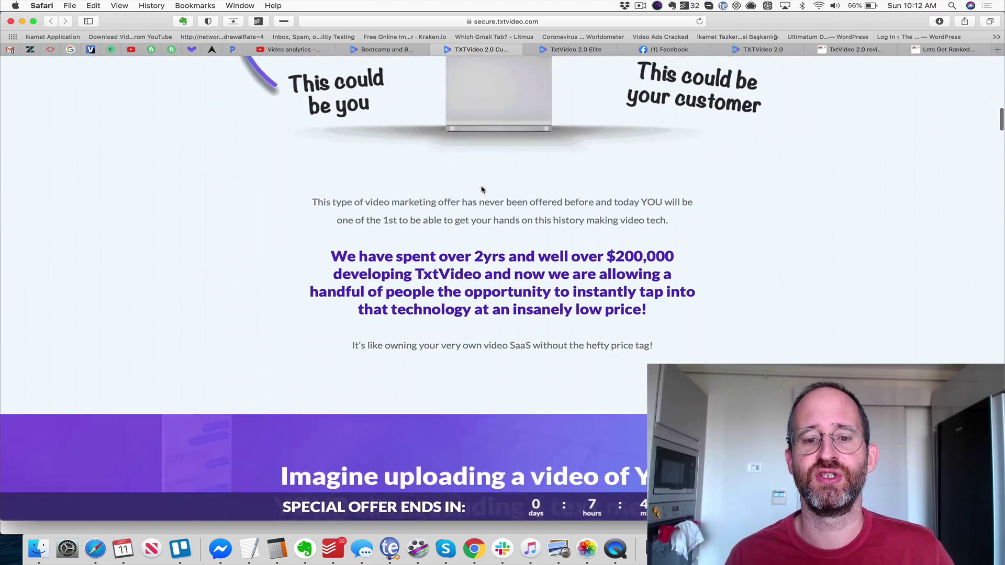
scroll(482, 189, "down", 1)
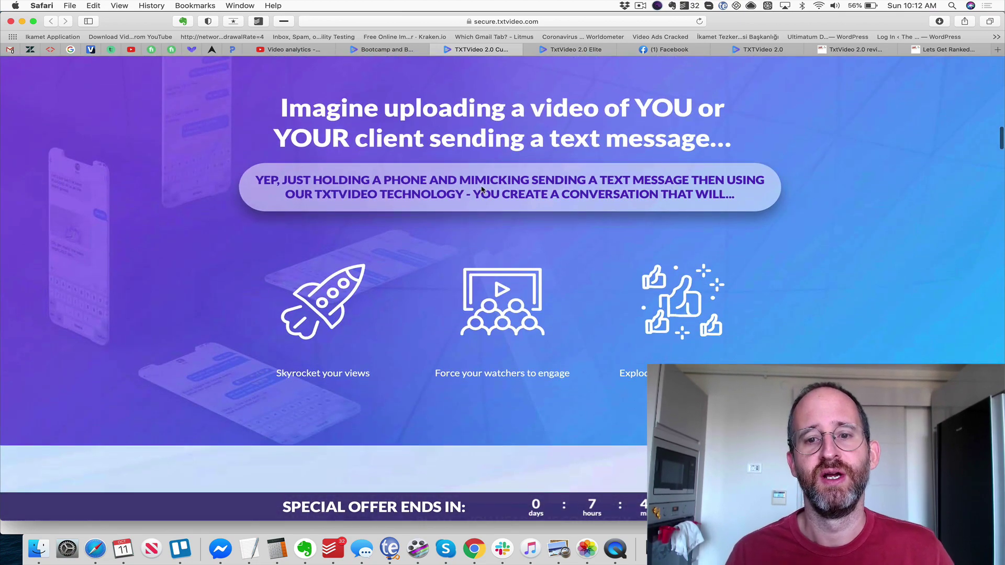
scroll(482, 190, "down", 20)
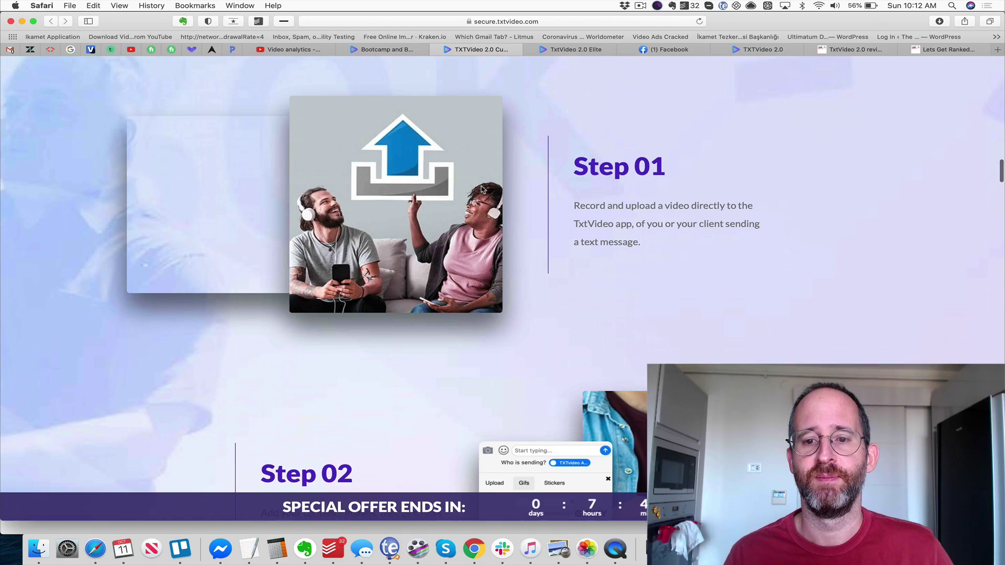
scroll(481, 189, "down", 20)
scroll(482, 189, "down", 20)
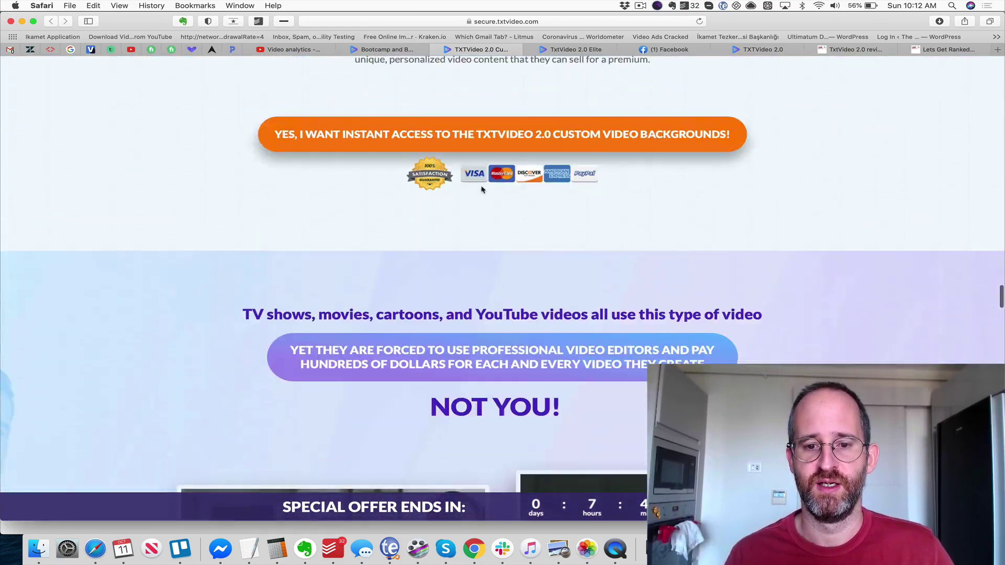
scroll(481, 190, "down", 10)
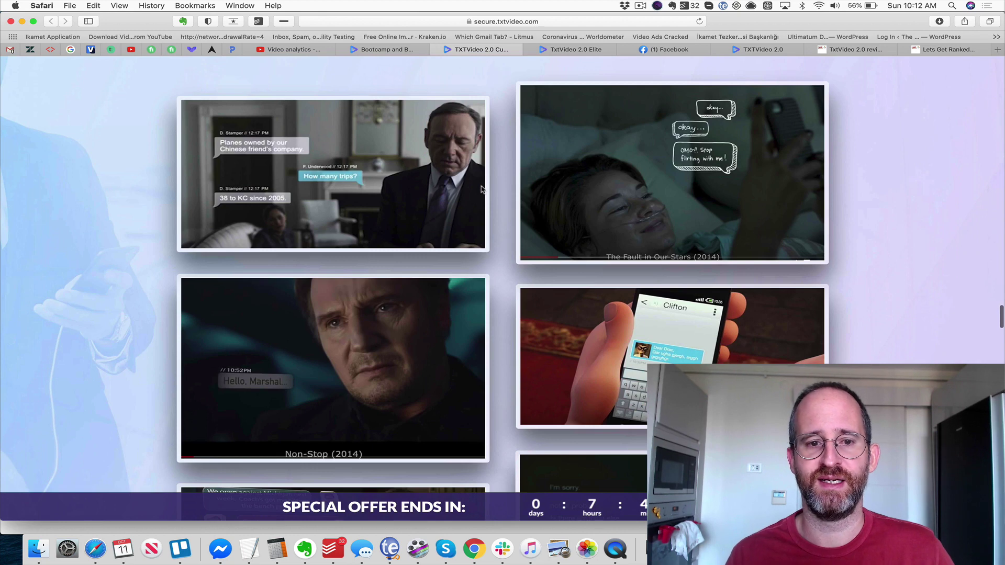
scroll(481, 189, "down", 1)
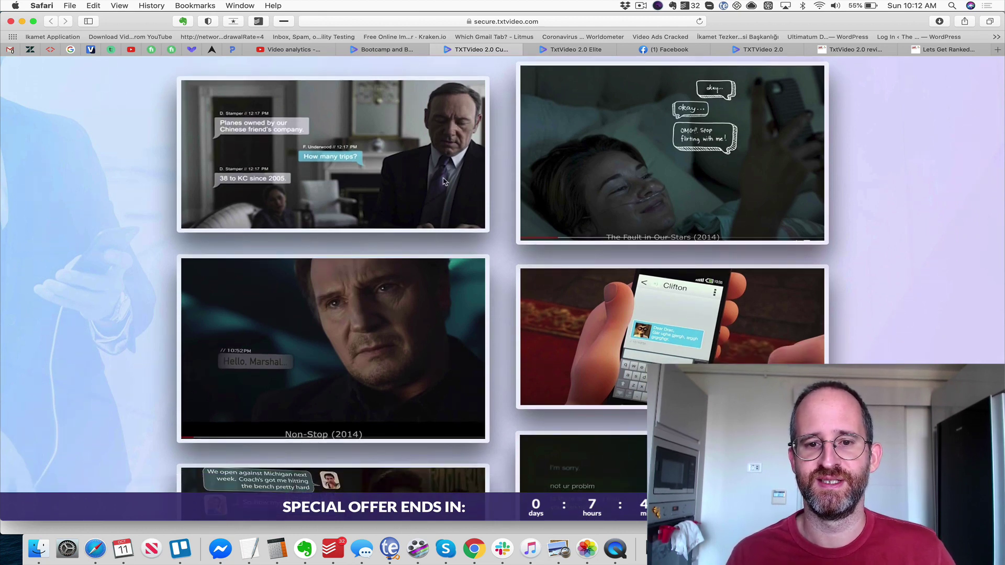
scroll(444, 181, "down", 4)
scroll(678, 209, "down", 20)
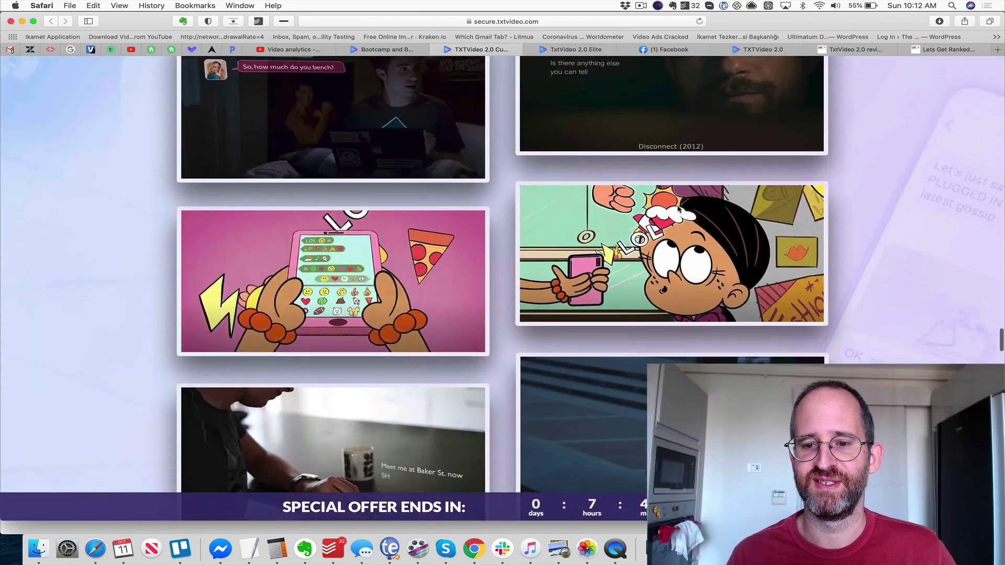
scroll(677, 210, "down", 20)
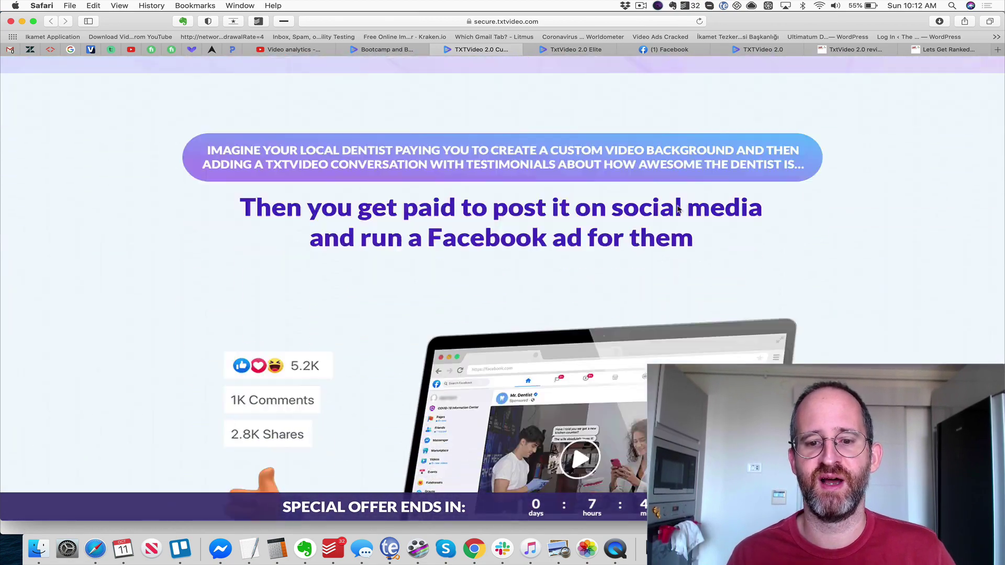
scroll(678, 210, "down", 20)
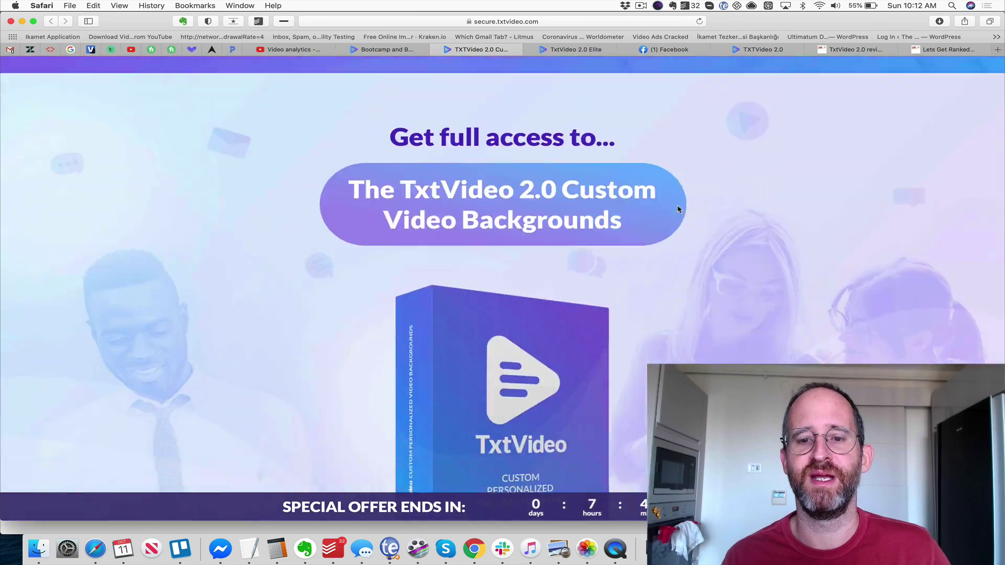
scroll(678, 210, "down", 15)
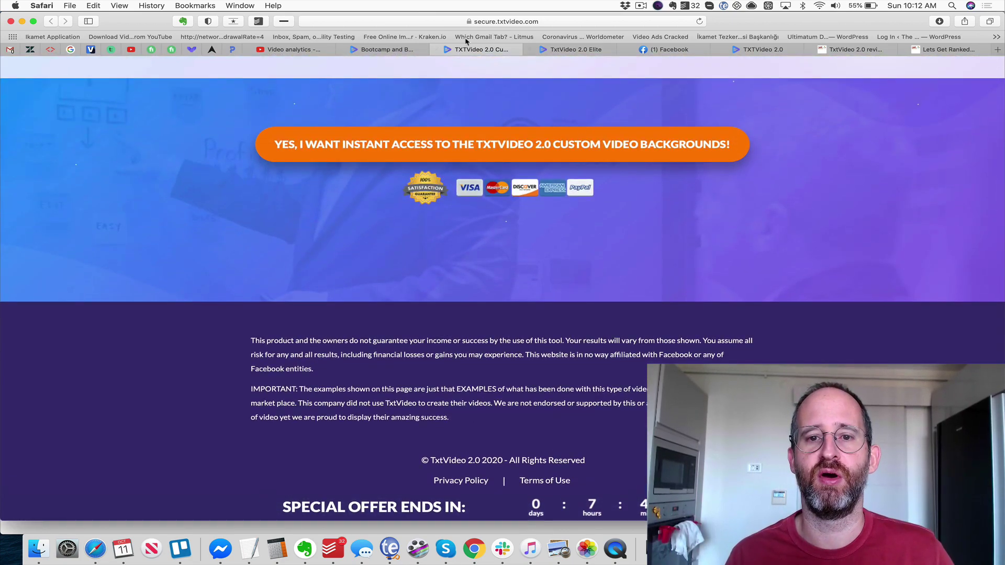
left_click(407, 50)
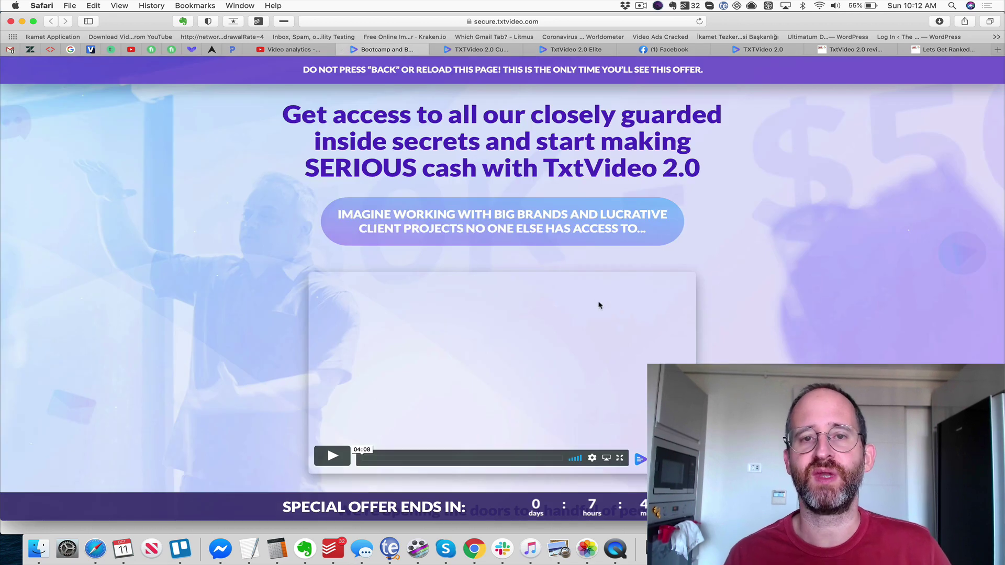
- Scroll the Bootcamp page past the Sales Script bonus to the Business Tool Box section
scroll(525, 276, "down", 10)
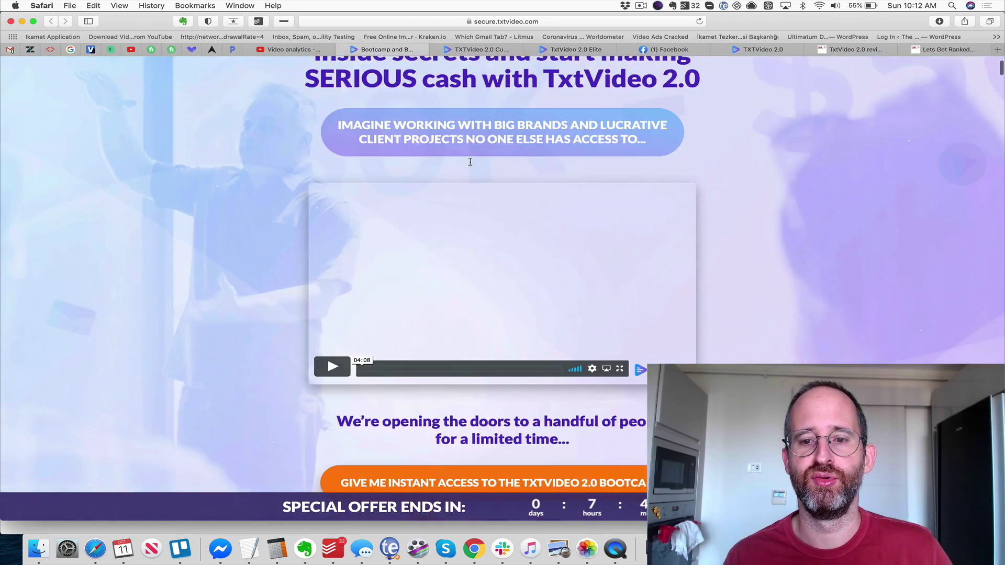
scroll(526, 277, "down", 10)
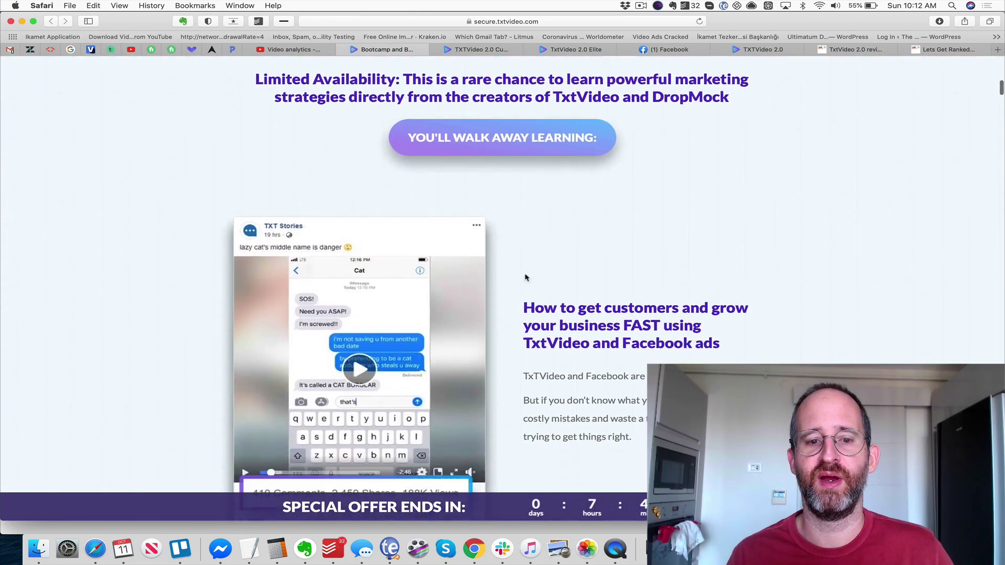
scroll(525, 277, "down", 15)
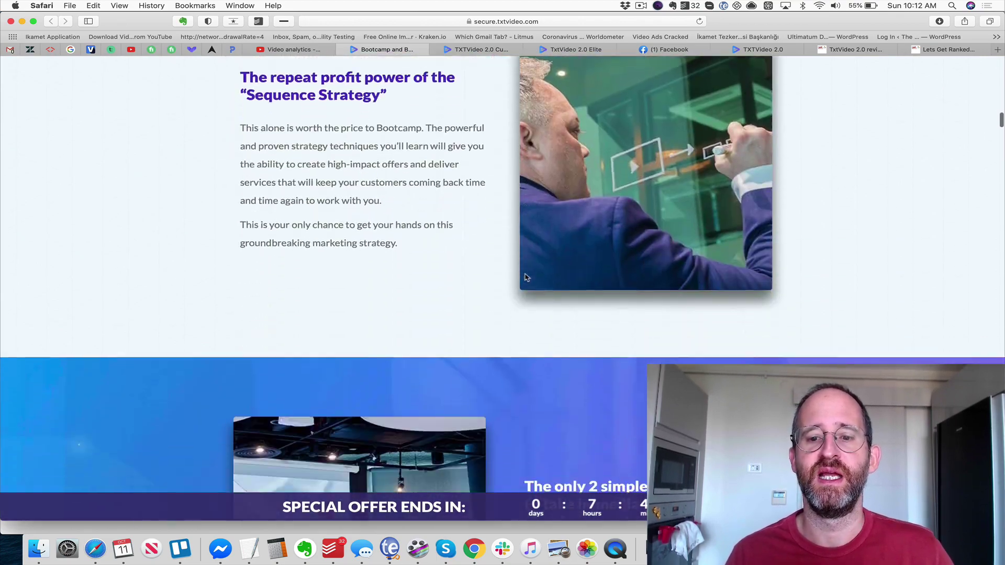
scroll(526, 277, "down", 15)
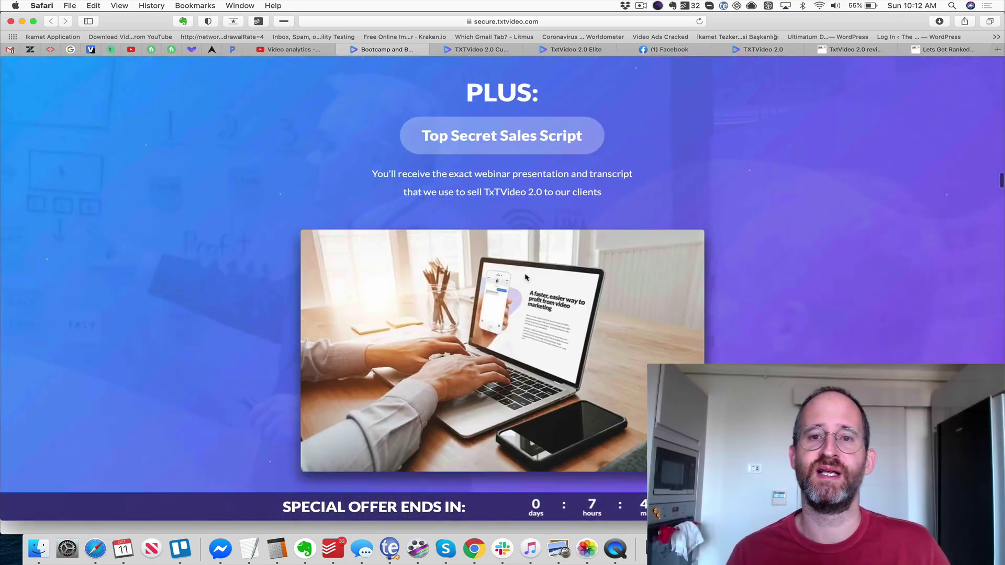
scroll(526, 278, "down", 15)
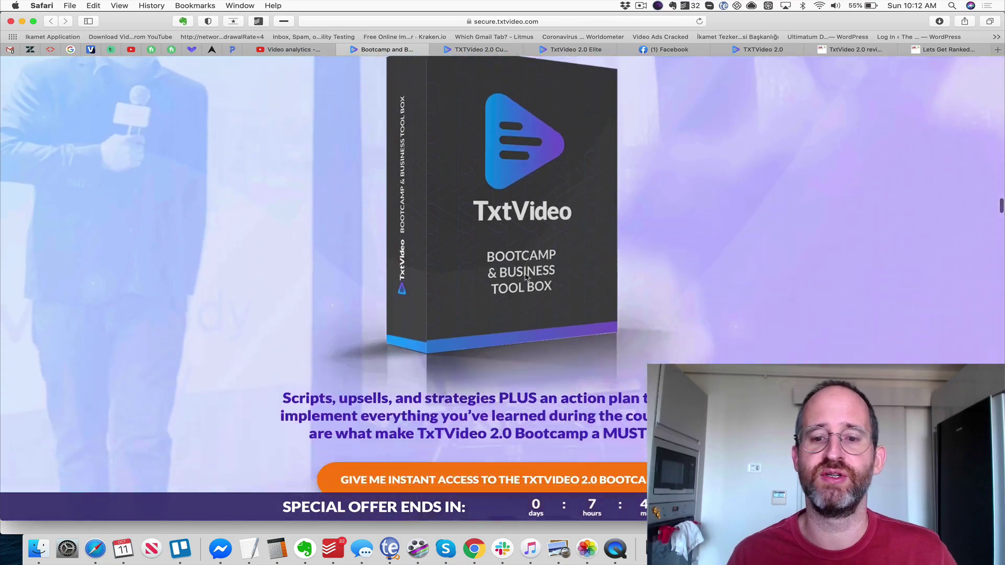
scroll(526, 277, "down", 15)
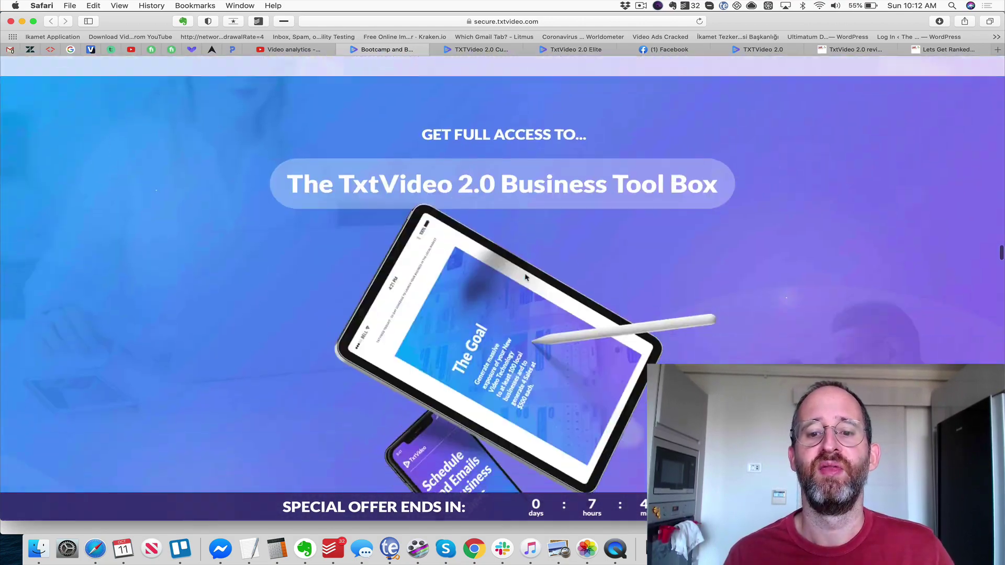